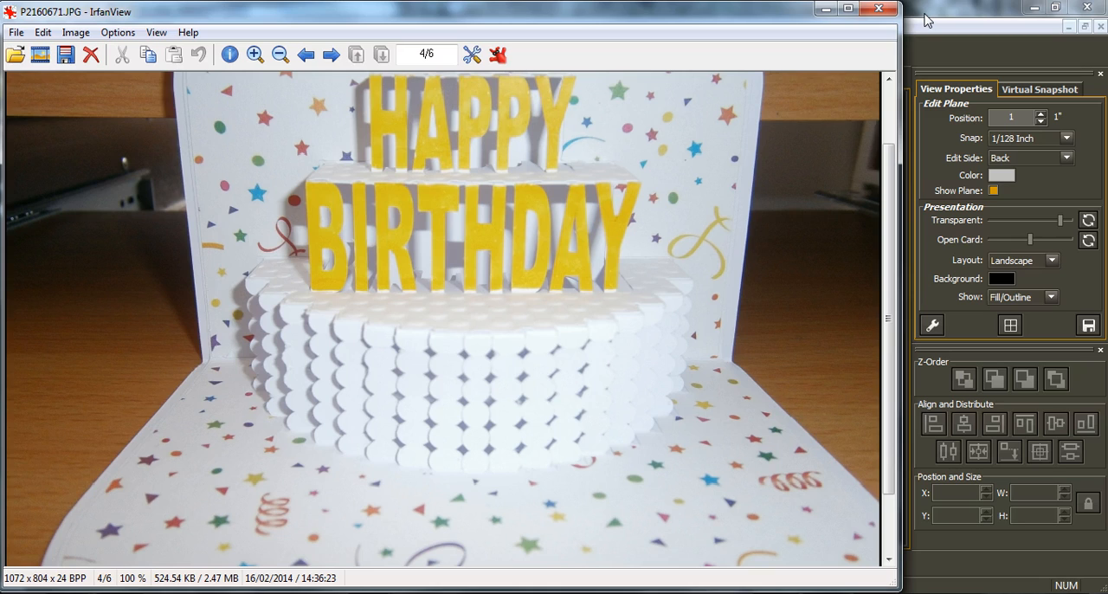
Step: Switch to Popup Card Studio and make the bottom side of the card the edit side
{"action": "left_click", "coordinate": [927, 19]}
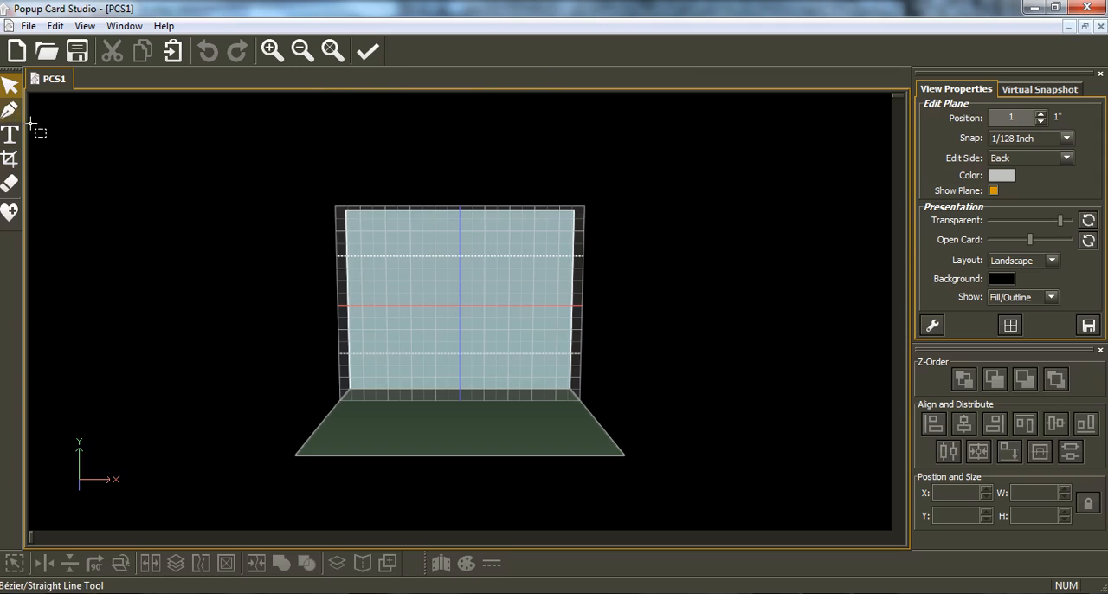
{"action": "key", "text": "Tab"}
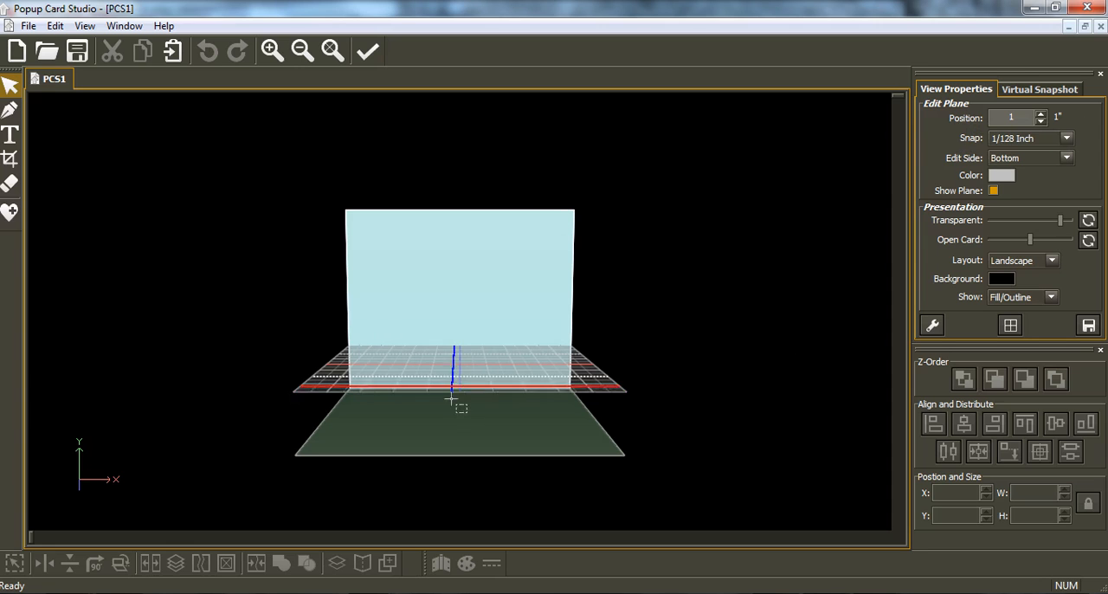
{"action": "middle_click_drag", "start_coordinate": [453, 399], "coordinate": [456, 453]}
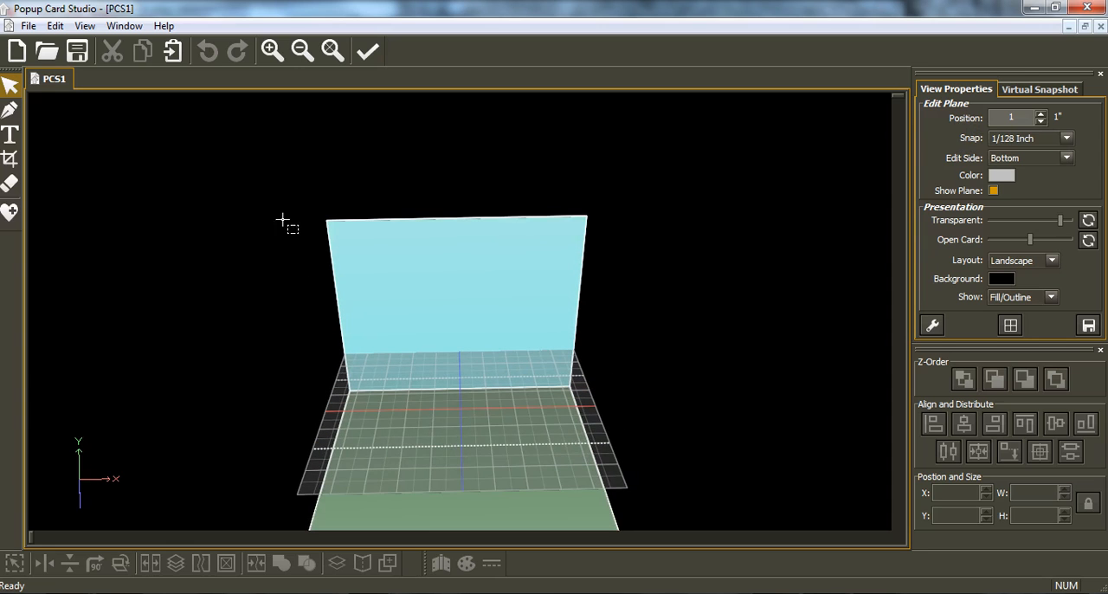
Step: Set up the straight line tool to draw arched steps with 7 steps and a split mirror at X 2.5
{"action": "left_click", "coordinate": [9, 110]}
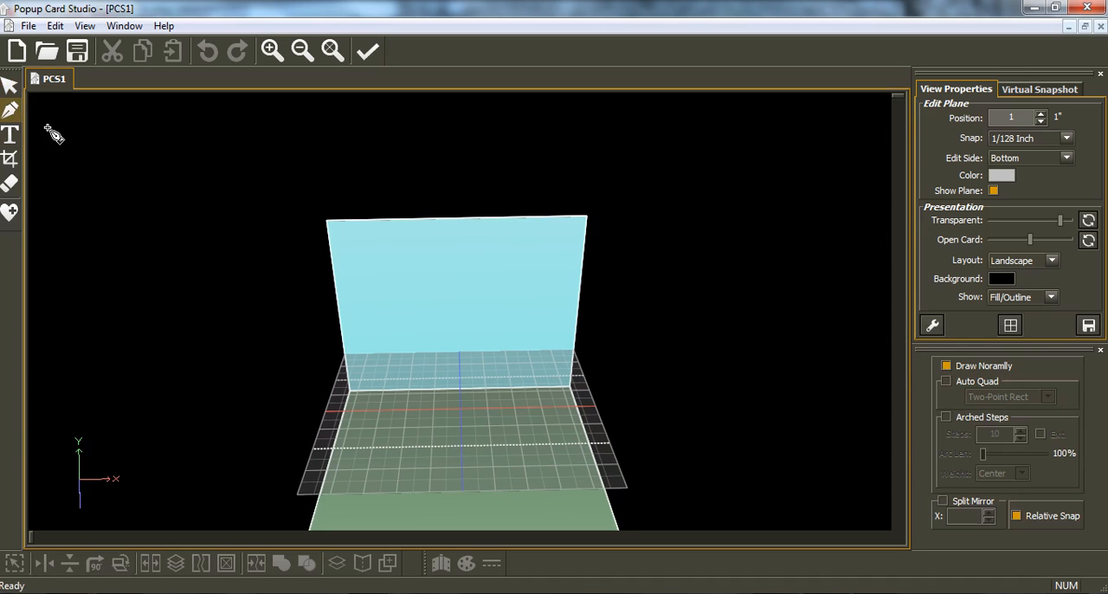
{"action": "left_click", "coordinate": [945, 417]}
{"action": "left_click", "coordinate": [1020, 438]}
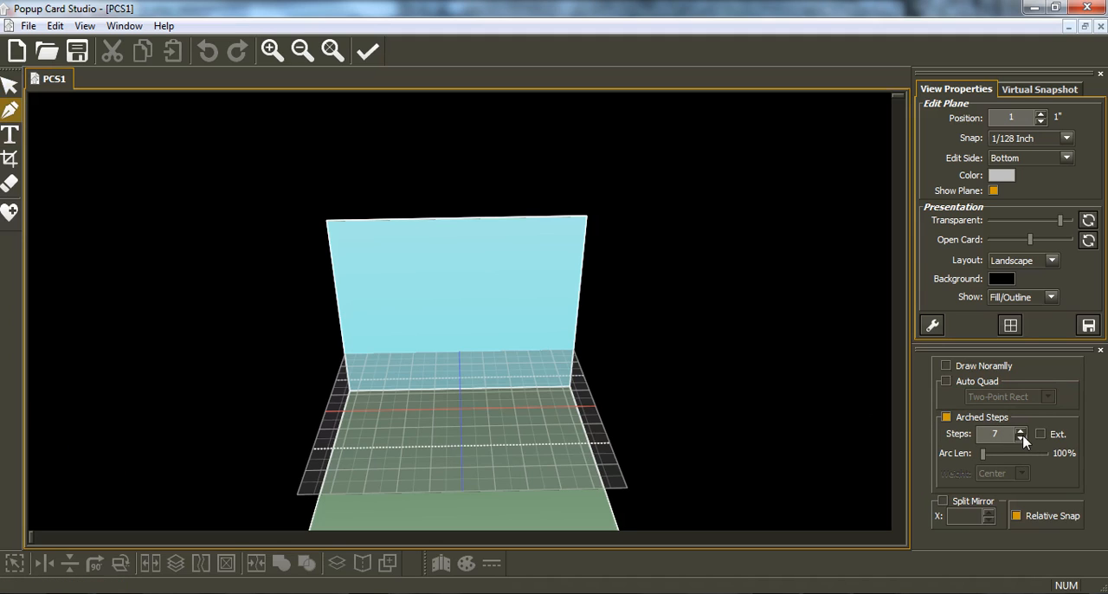
{"action": "left_click", "coordinate": [943, 501]}
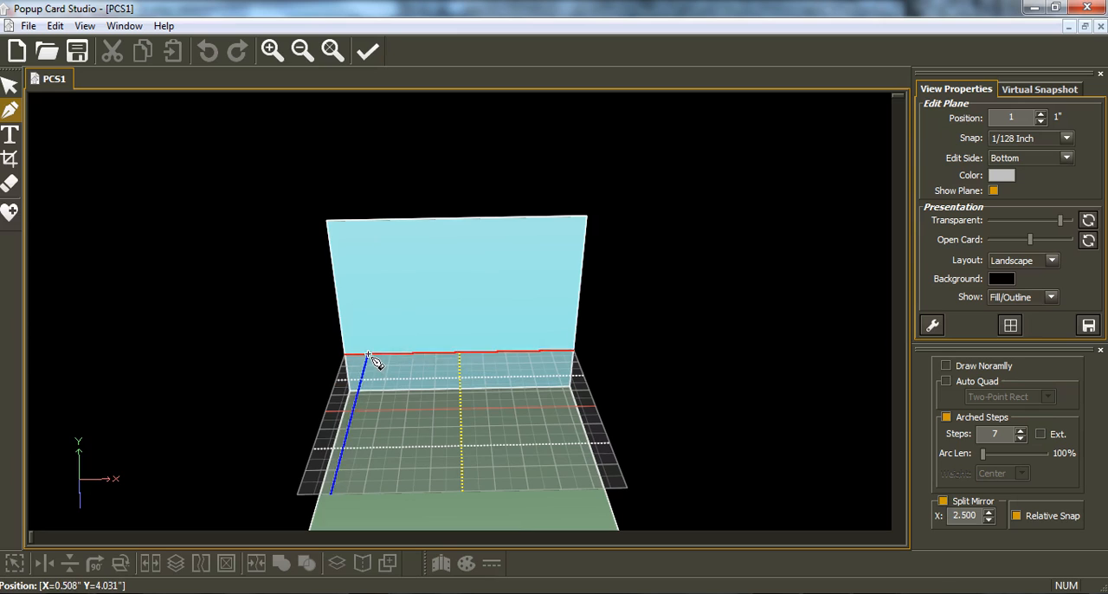
Step: With the snap at 1/8 inch, draw the mirrored arched steps from X 0.5, Y 4 to X 2.5, Y 6 1/8 inches
{"action": "left_click", "coordinate": [1067, 139]}
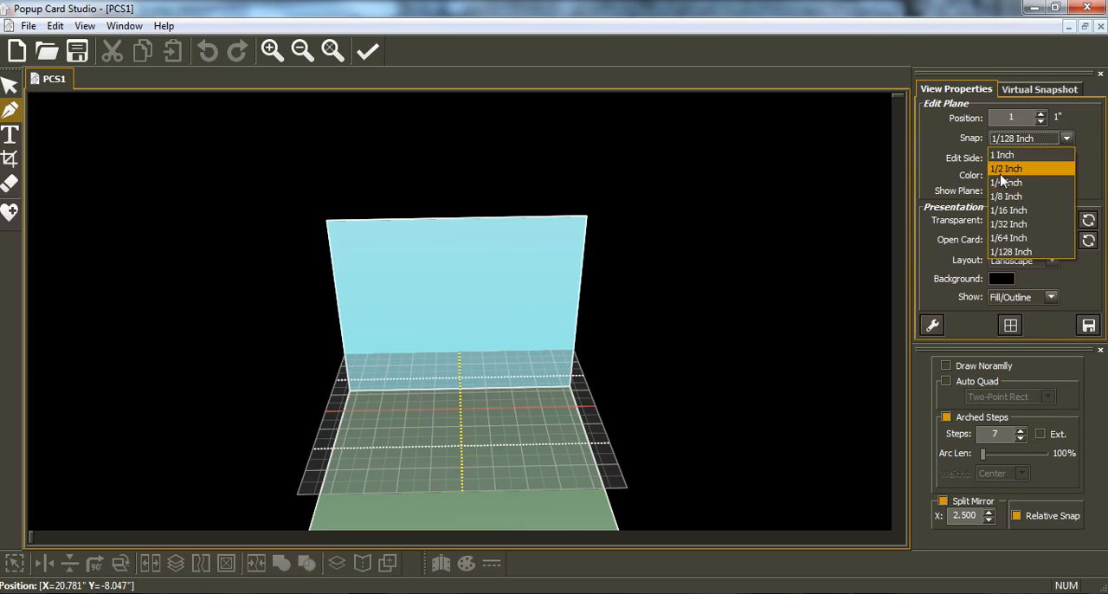
{"action": "left_click", "coordinate": [1004, 195]}
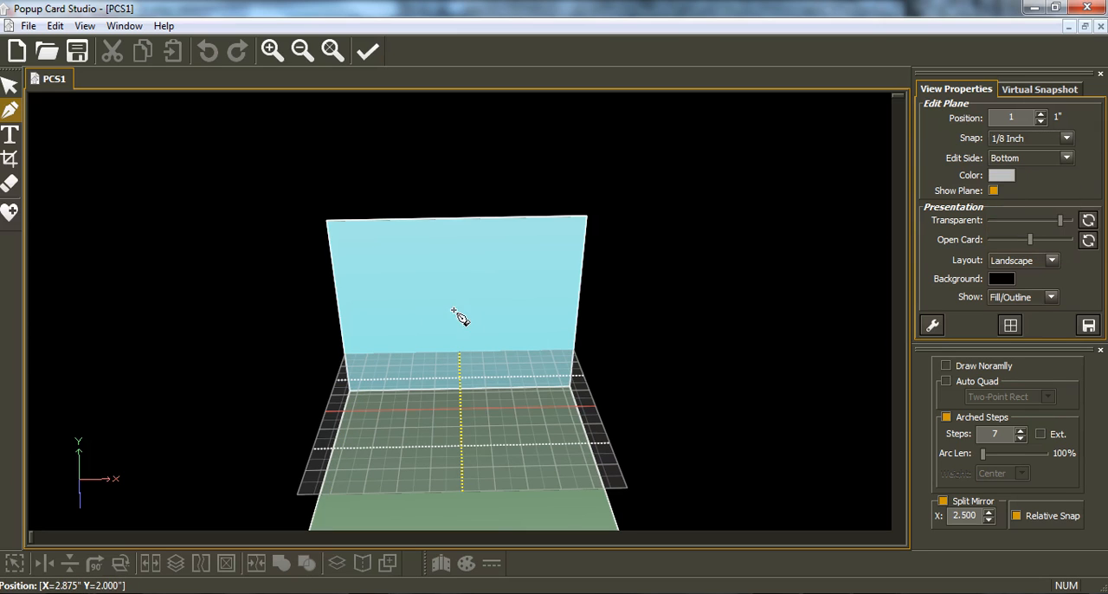
{"action": "left_click", "coordinate": [368, 358]}
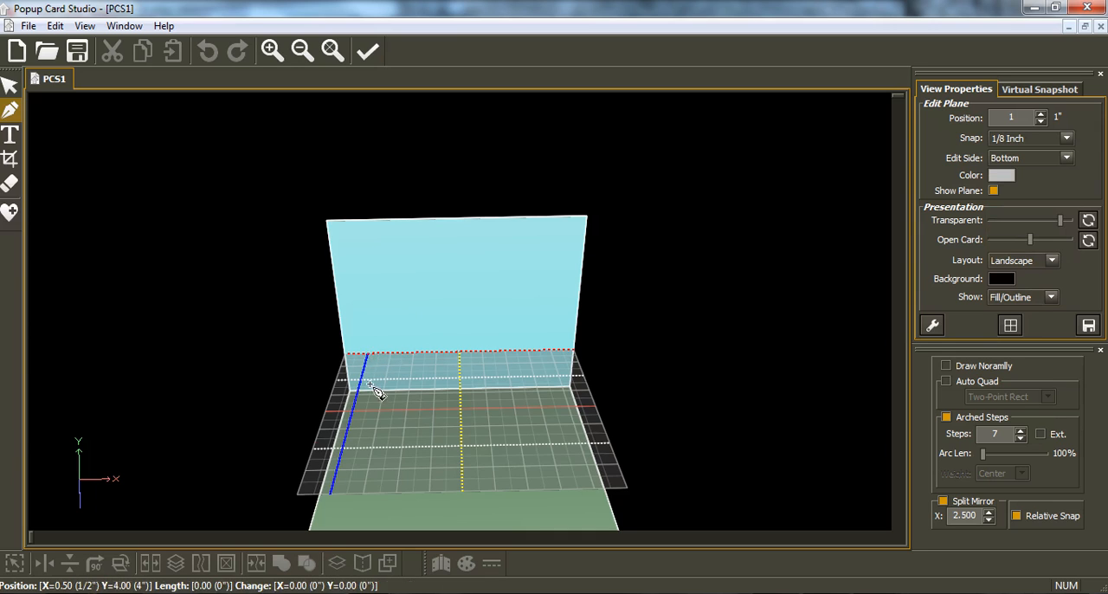
{"action": "left_click", "coordinate": [465, 418]}
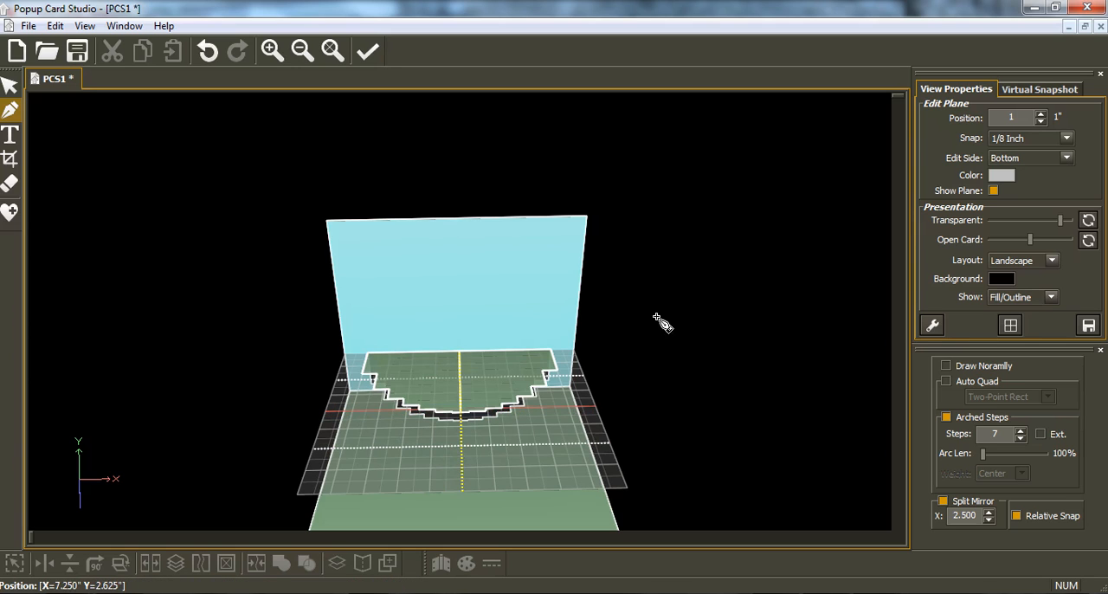
Step: Set the snap to 1/128 inch and weld the two mirrored halves of the stepped shape
{"action": "left_click", "coordinate": [1065, 140]}
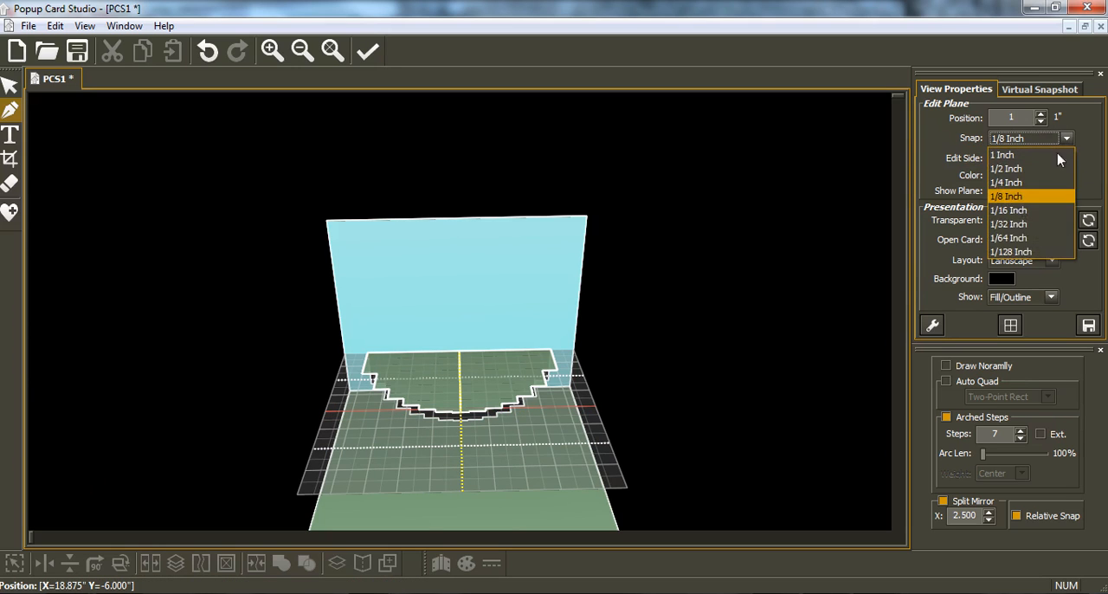
{"action": "left_click", "coordinate": [1022, 256]}
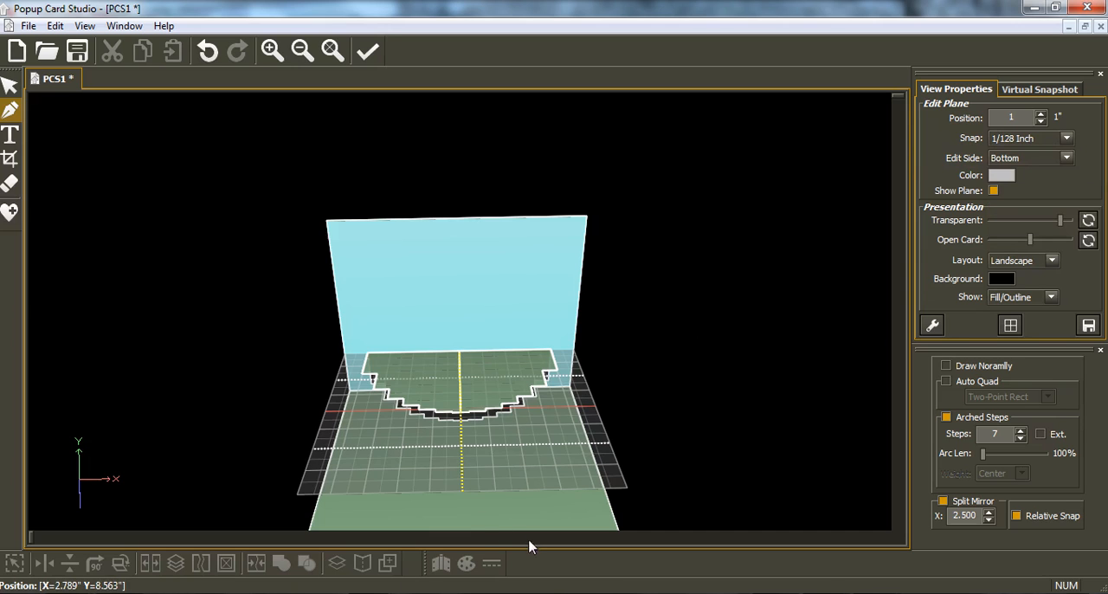
{"action": "left_click", "coordinate": [11, 85]}
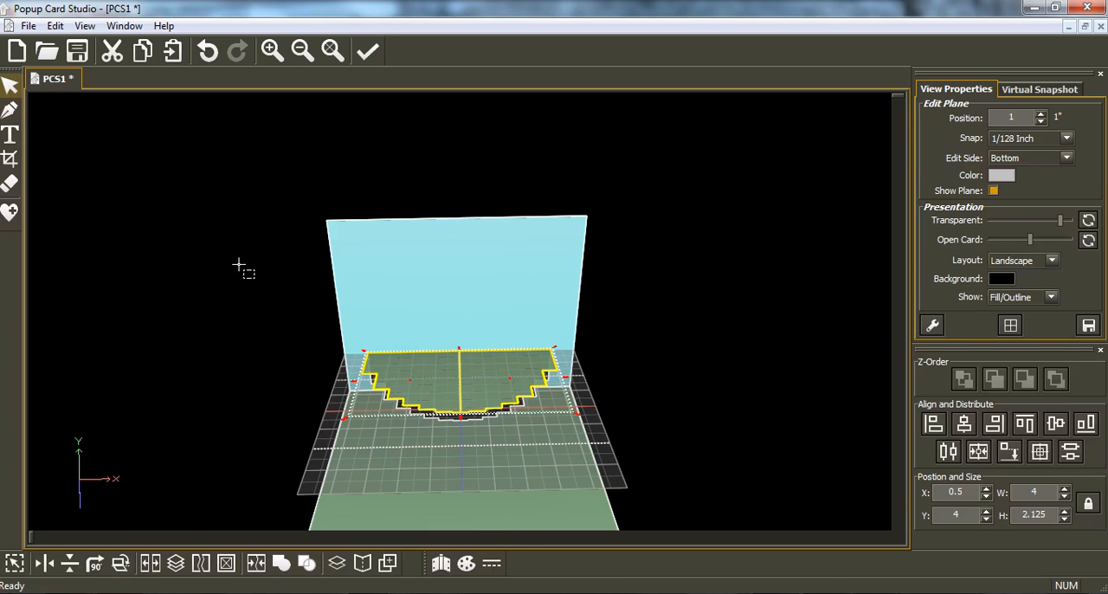
{"action": "left_click", "coordinate": [281, 565]}
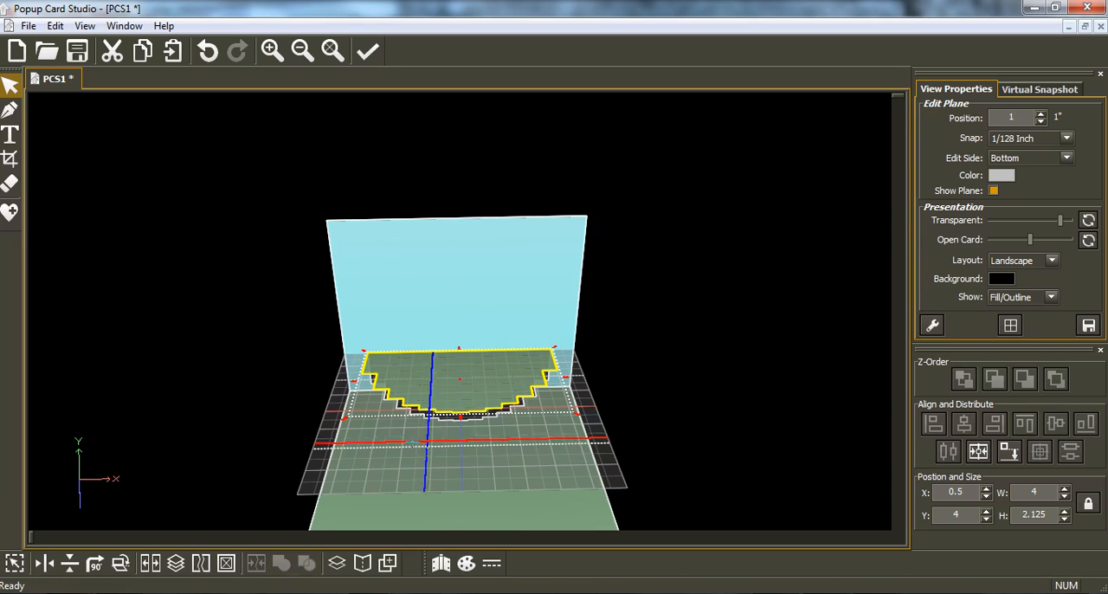
Step: Make the back the edit side and move the edit plane to about 13/16 inch, at the cake's outermost step
{"action": "middle_click_drag", "start_coordinate": [414, 442], "coordinate": [434, 425]}
{"action": "middle_click_drag", "start_coordinate": [530, 458], "coordinate": [505, 462]}
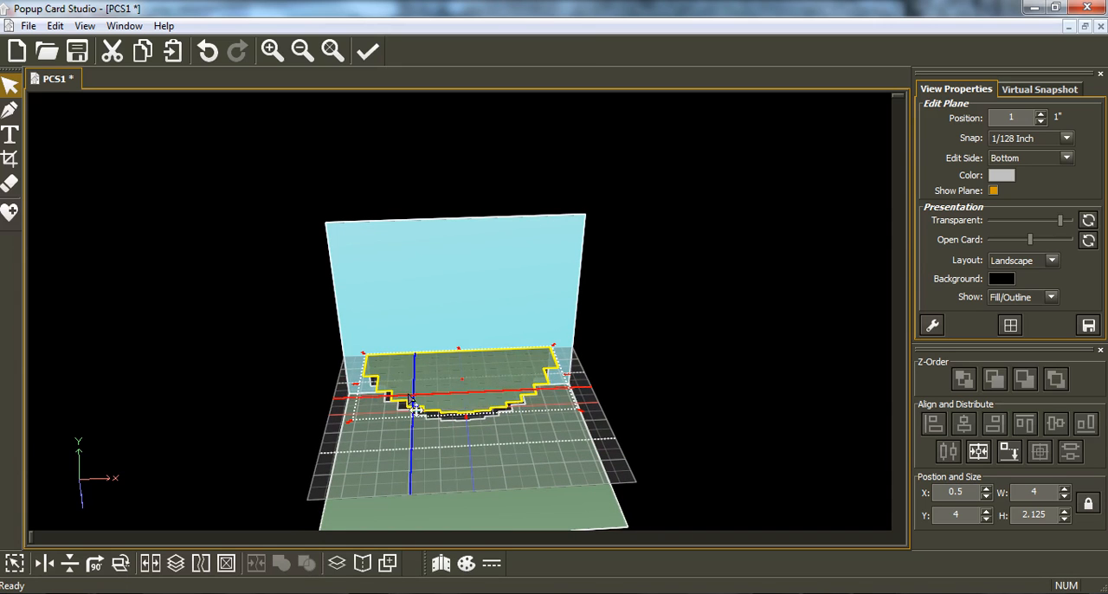
{"action": "middle_click_drag", "start_coordinate": [410, 400], "coordinate": [435, 383]}
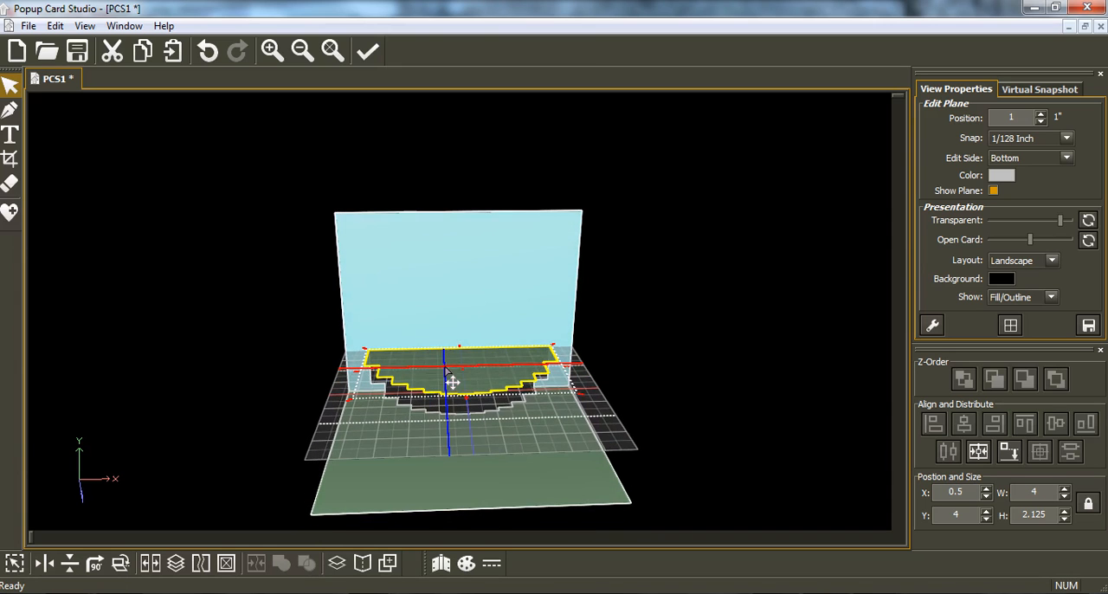
{"action": "key", "text": "space"}
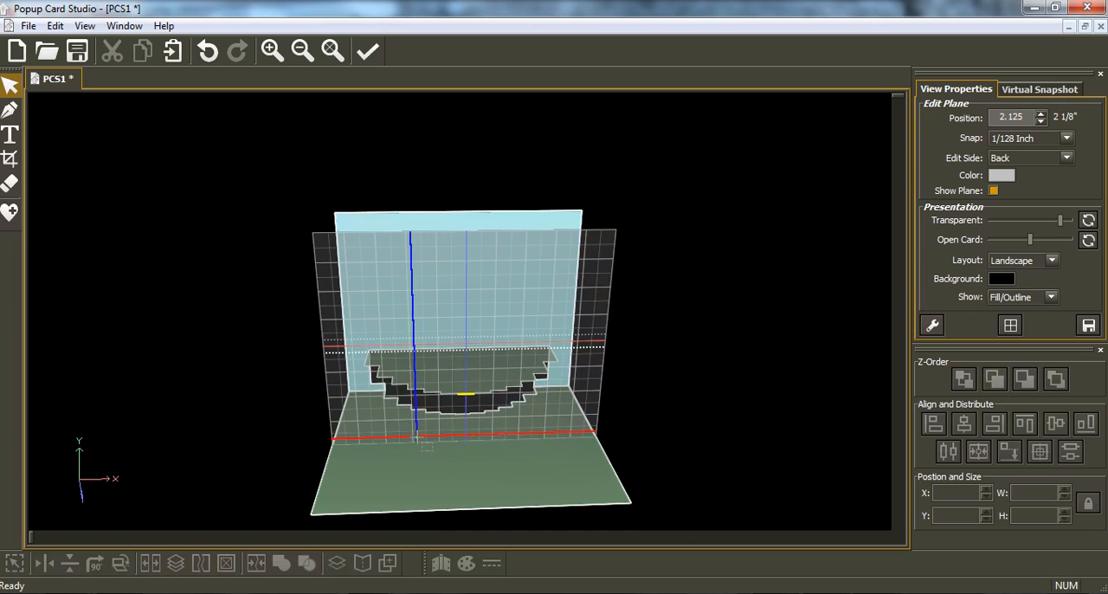
{"action": "scroll", "coordinate": [417, 435], "scroll_direction": "down", "scroll_amount": 6}
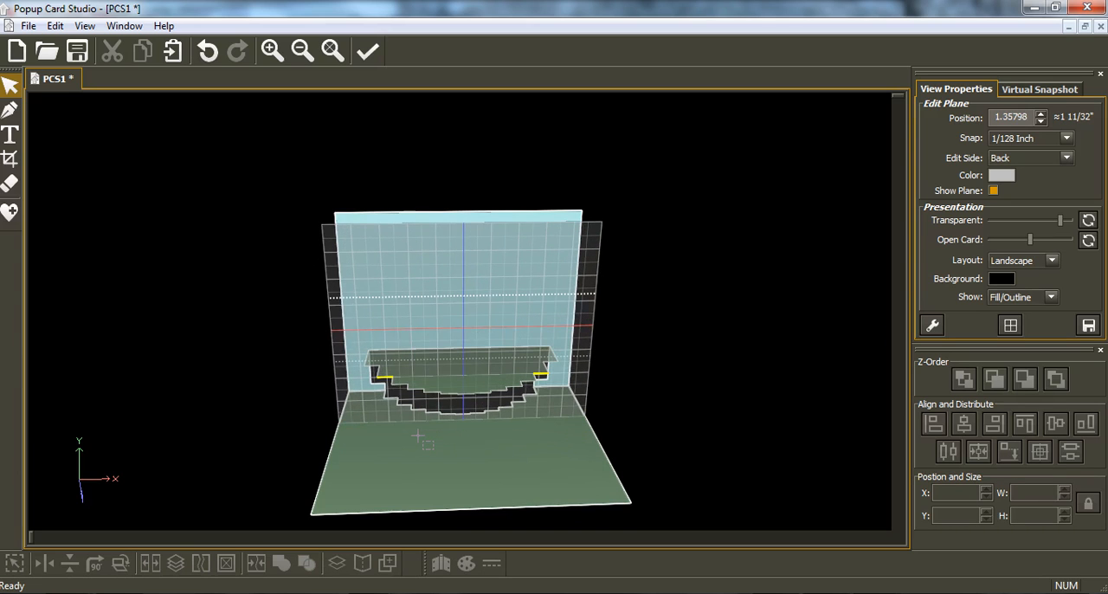
{"action": "scroll", "coordinate": [417, 435], "scroll_direction": "down", "scroll_amount": 4}
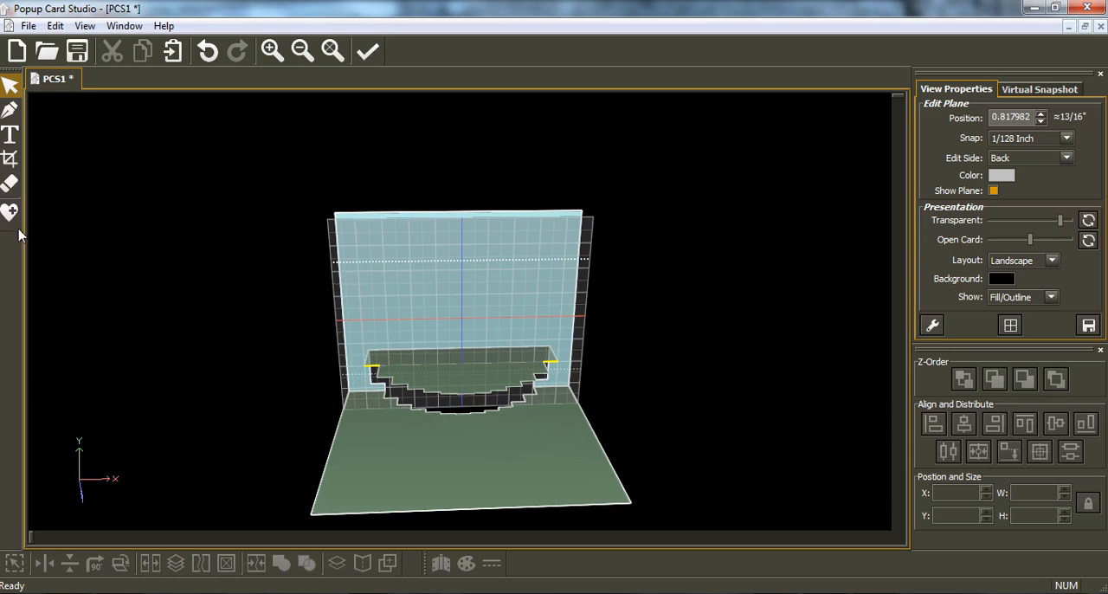
Step: Insert a circle from the Generic basic shapes, shrink it to about 0.37 inch and place it on the back plane above the cake
{"action": "scroll", "coordinate": [426, 409], "scroll_direction": "up", "scroll_amount": 5}
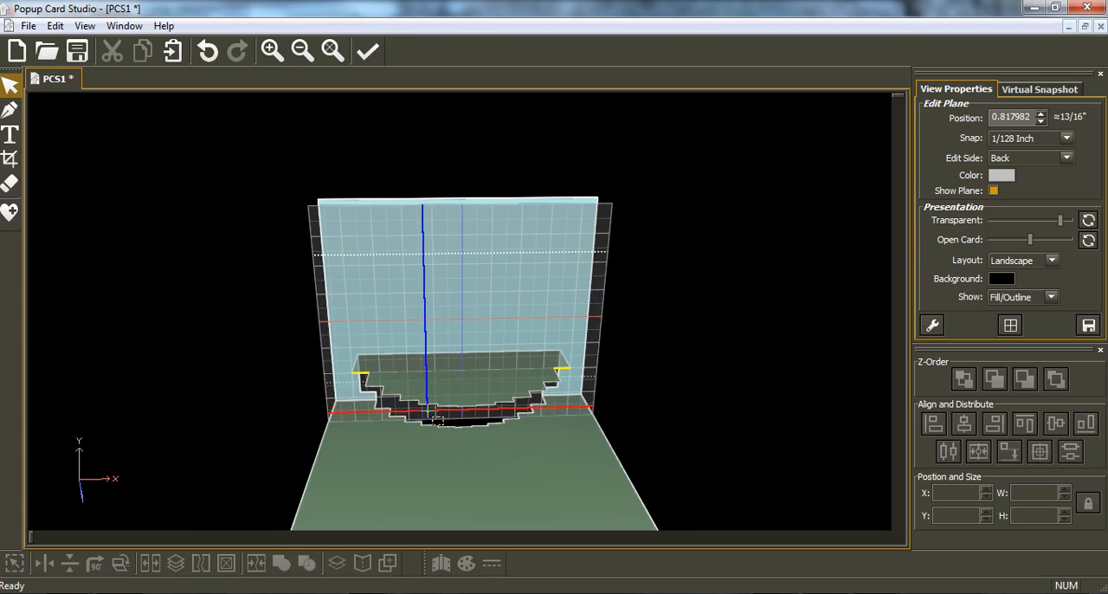
{"action": "left_click", "coordinate": [12, 213]}
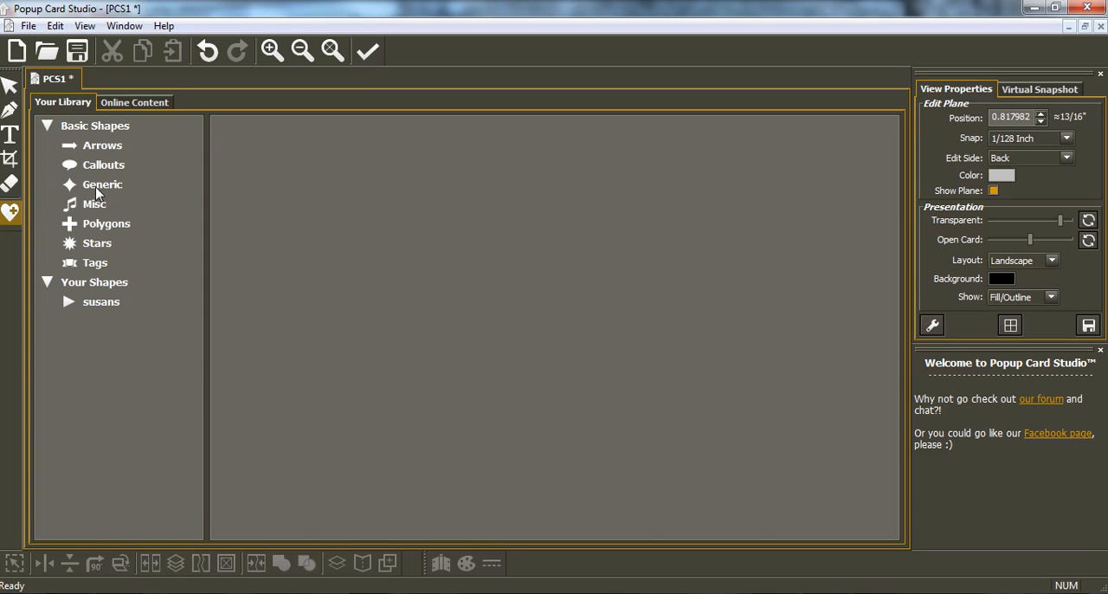
{"action": "left_click", "coordinate": [100, 187]}
{"action": "double_click", "coordinate": [471, 175]}
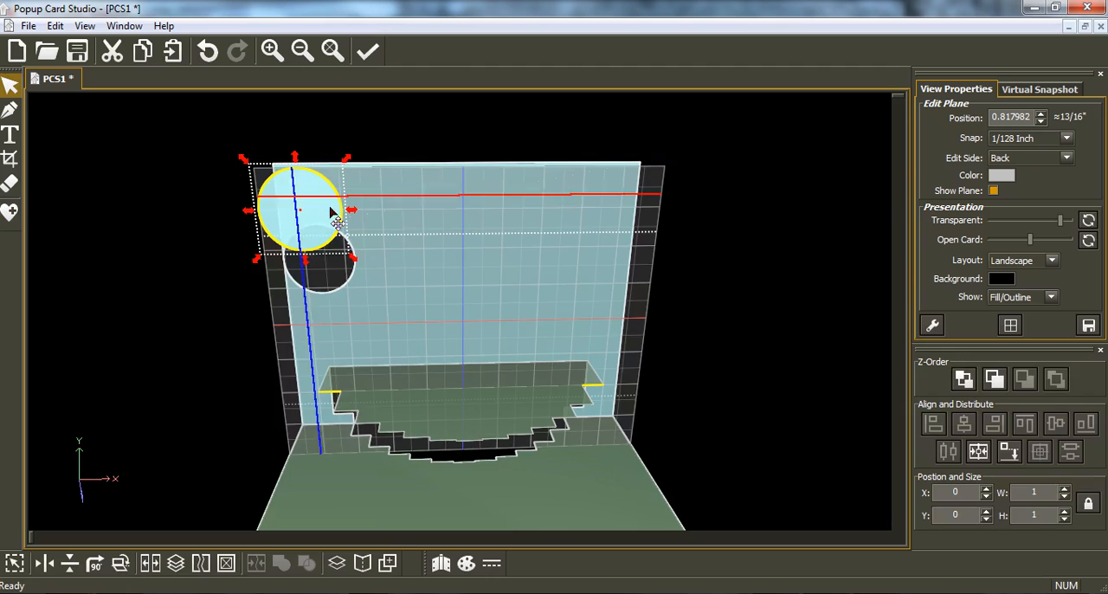
{"action": "left_click_drag", "start_coordinate": [354, 264], "coordinate": [290, 222]}
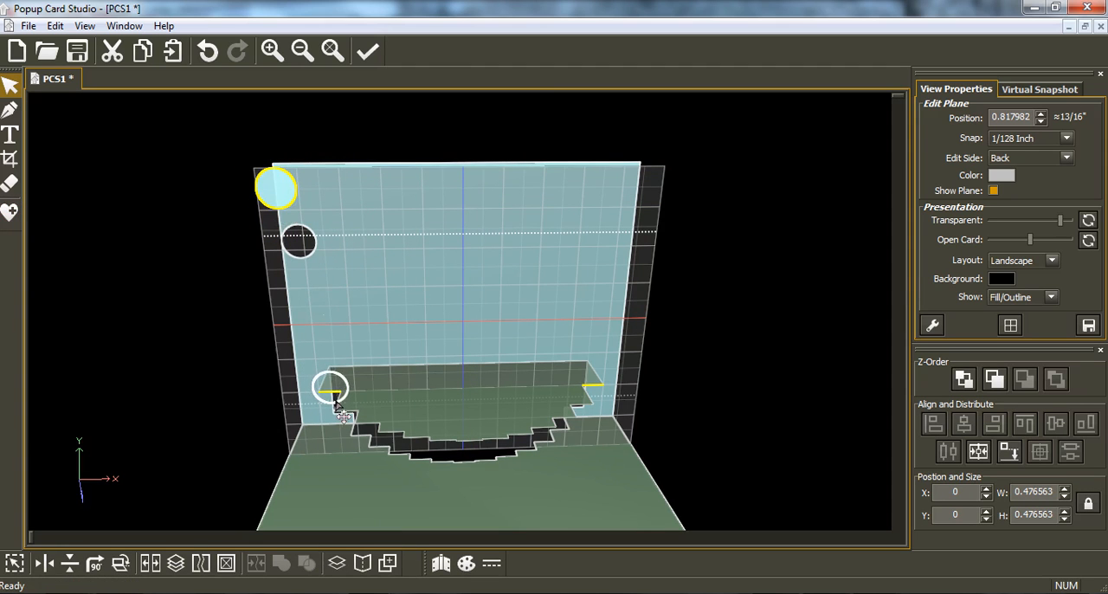
{"action": "left_click_drag", "start_coordinate": [338, 405], "coordinate": [354, 230]}
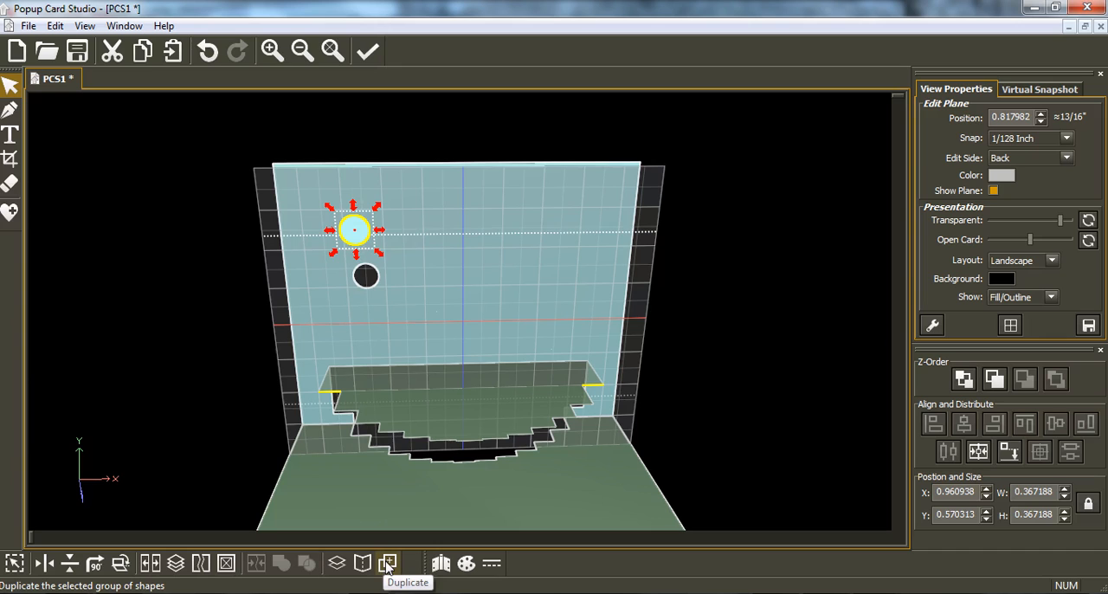
Step: Duplicate the circle into 5 rows and 1 column with a locked spacing of -0.07 inch
{"action": "left_click", "coordinate": [387, 564]}
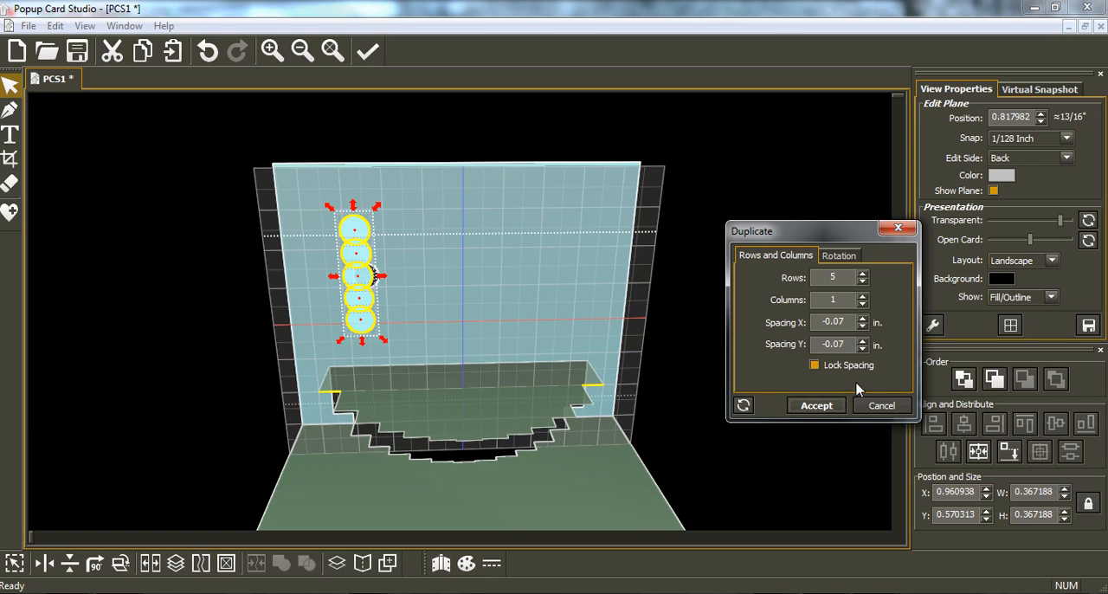
{"action": "left_click", "coordinate": [862, 349]}
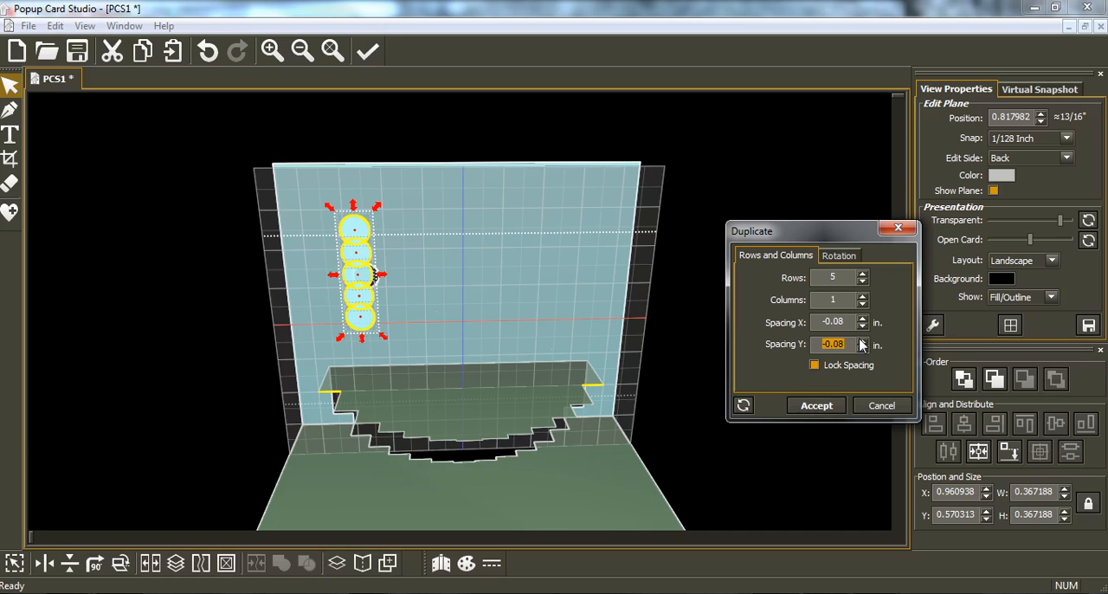
{"action": "left_click", "coordinate": [861, 342]}
{"action": "left_click", "coordinate": [861, 341]}
{"action": "left_click", "coordinate": [861, 342]}
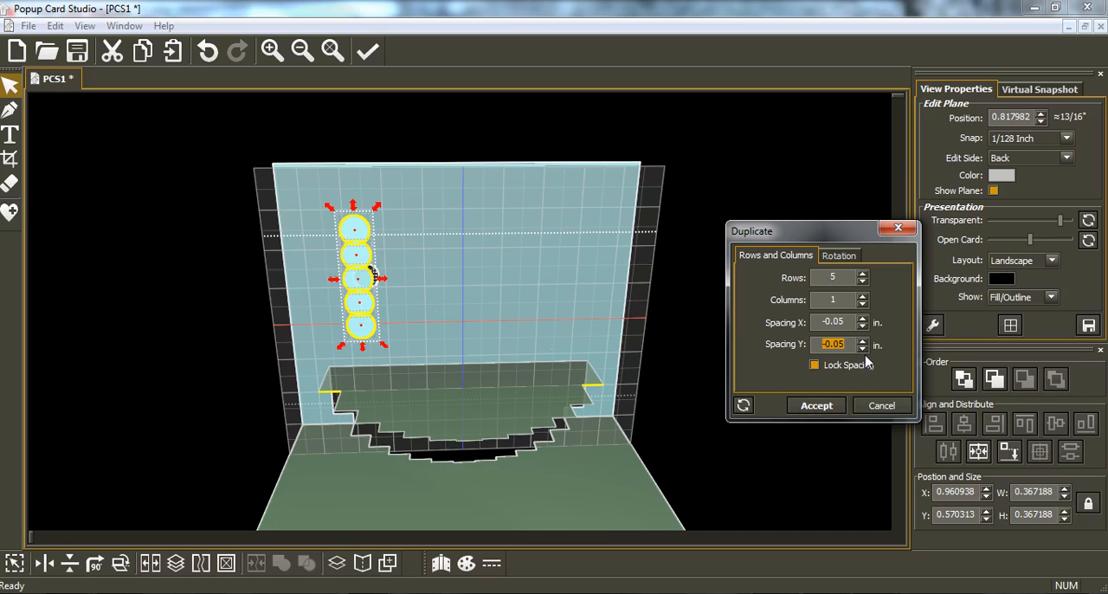
{"action": "left_click", "coordinate": [863, 341]}
{"action": "left_click", "coordinate": [863, 341]}
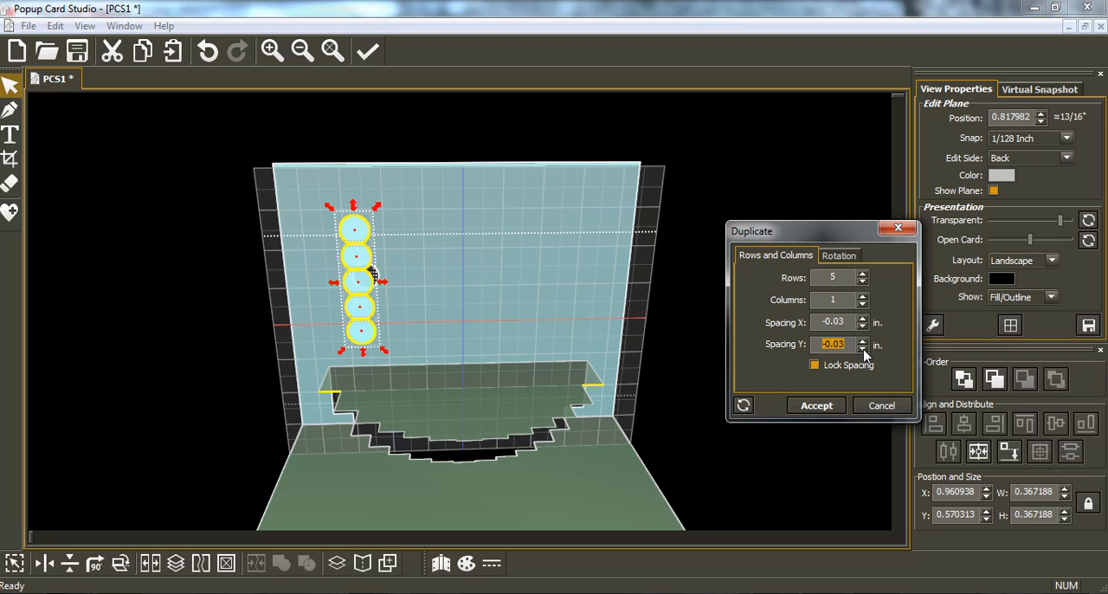
{"action": "left_click", "coordinate": [862, 348]}
{"action": "left_click", "coordinate": [861, 348]}
{"action": "left_click", "coordinate": [863, 349]}
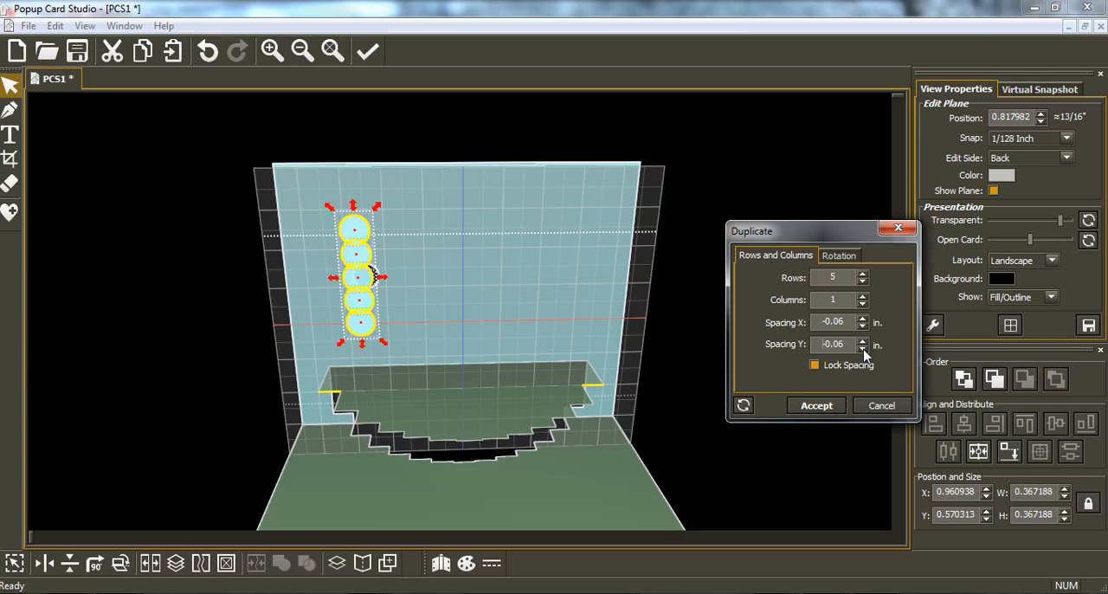
{"action": "left_click", "coordinate": [863, 349]}
{"action": "left_click", "coordinate": [818, 407]}
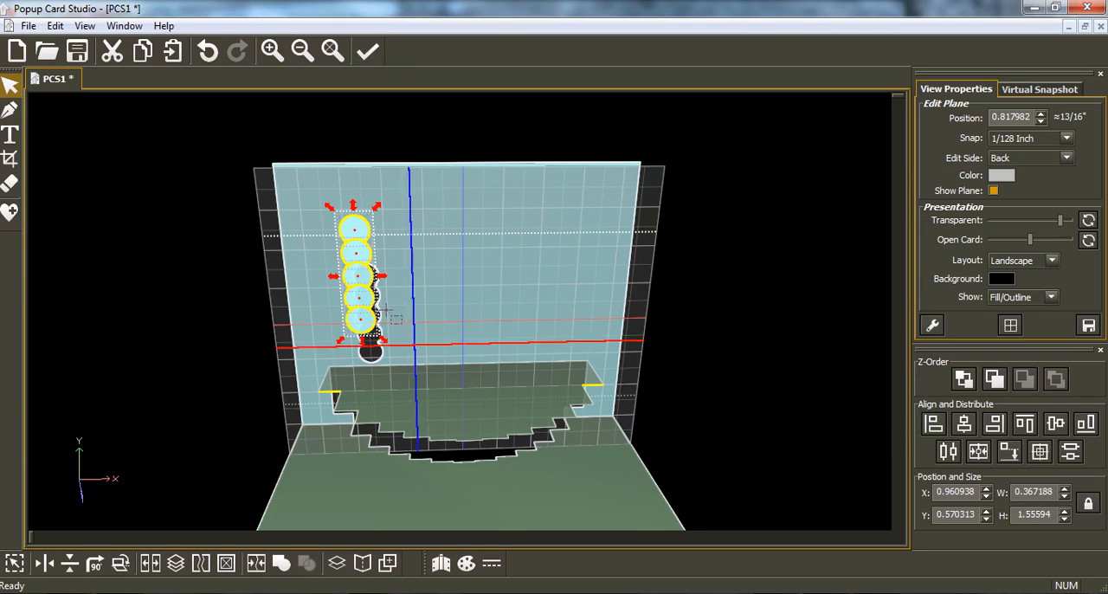
Step: Merge the five overlapping circles into one scalloped strip and move it to the cake's left end at about X 0.47, Y 2.8
{"action": "middle_click_drag", "start_coordinate": [486, 357], "coordinate": [492, 351]}
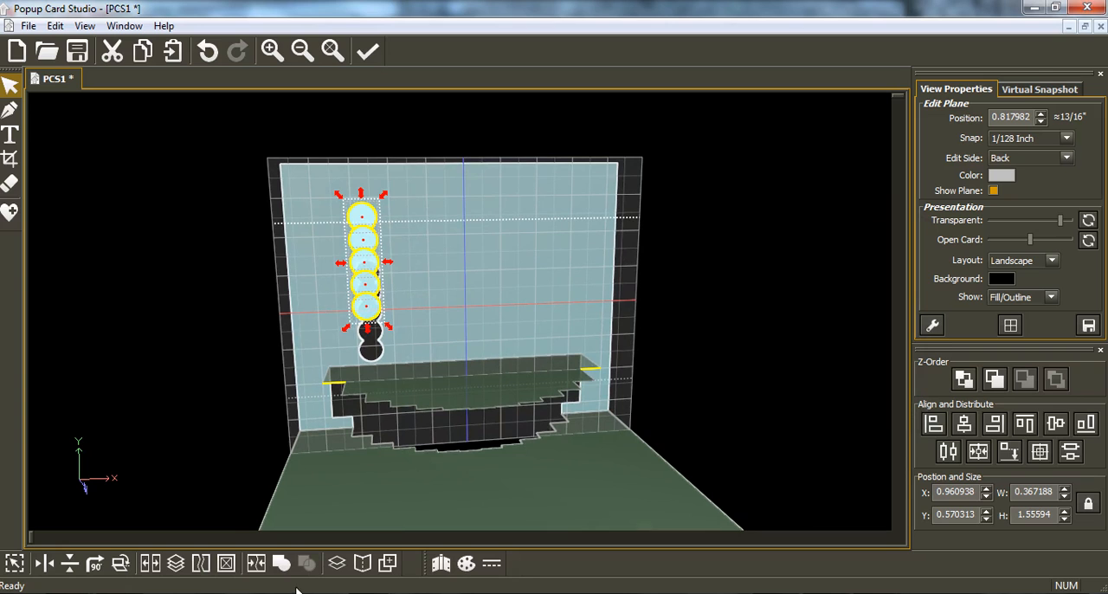
{"action": "left_click", "coordinate": [256, 562]}
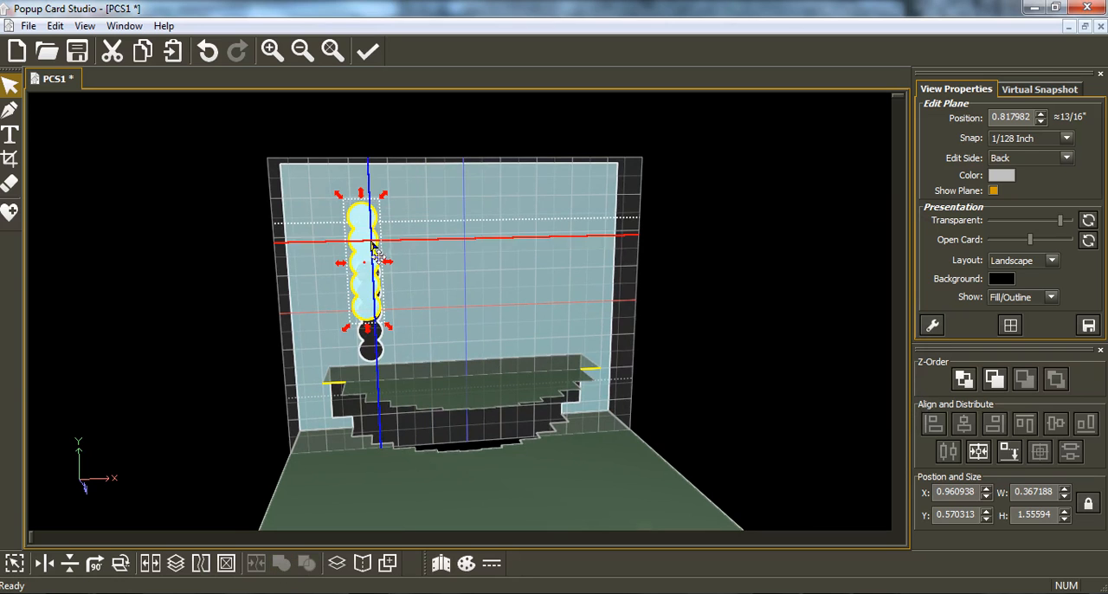
{"action": "left_click_drag", "start_coordinate": [372, 260], "coordinate": [341, 408]}
Step: Shrink the scalloped strip to about 0.33 by 1.39 inches to fit the cake's leftmost step
{"action": "scroll", "coordinate": [335, 423], "scroll_direction": "up", "scroll_amount": 2}
{"action": "scroll", "coordinate": [333, 432], "scroll_direction": "up", "scroll_amount": 2}
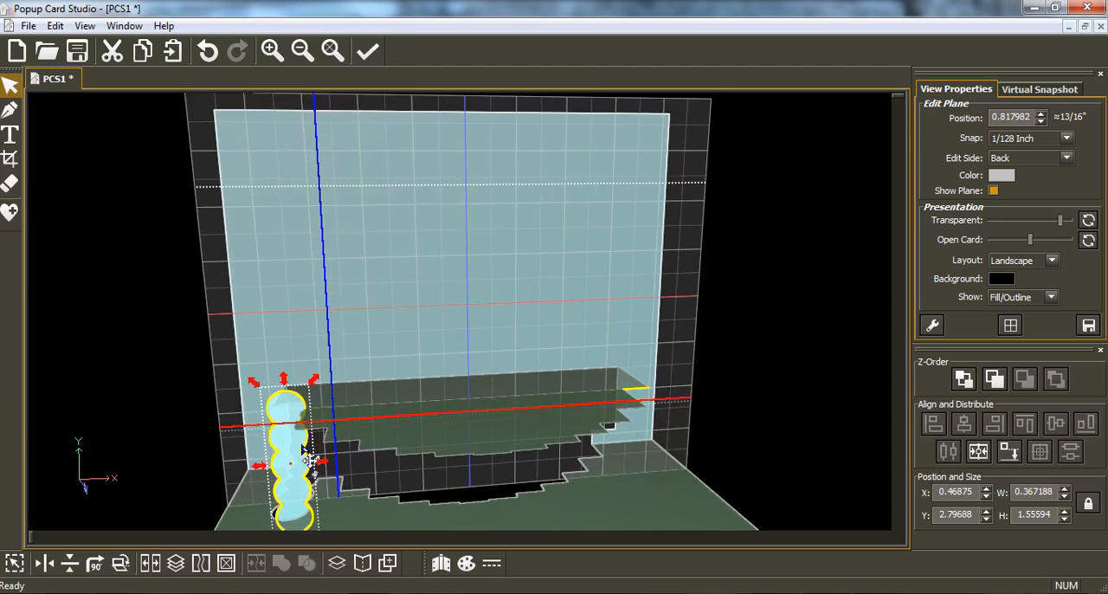
{"action": "middle_click_drag", "start_coordinate": [230, 471], "coordinate": [244, 510]}
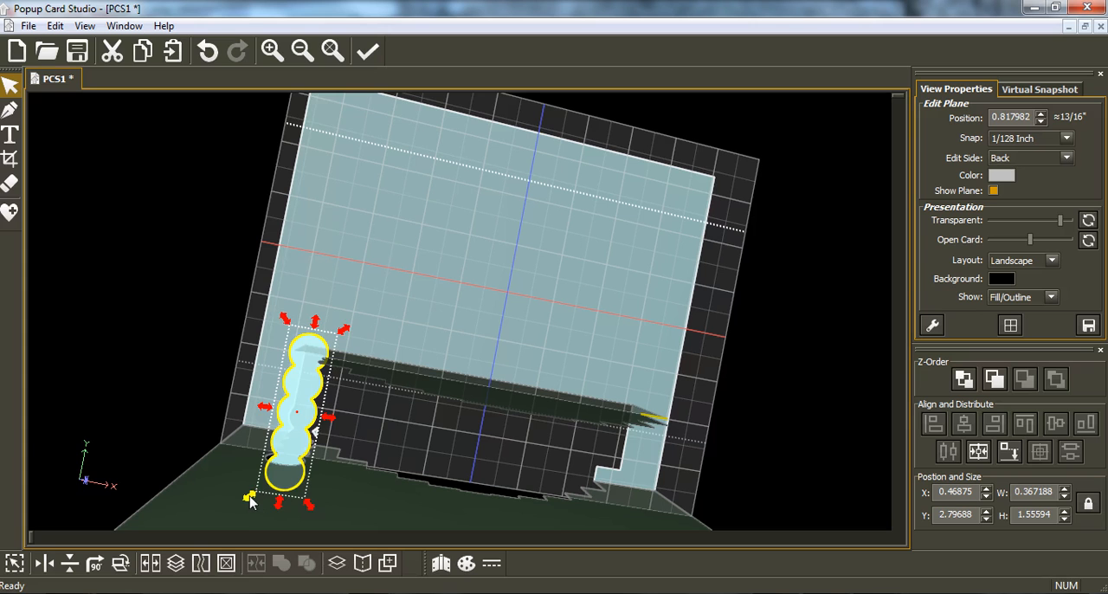
{"action": "left_click_drag", "start_coordinate": [250, 495], "coordinate": [264, 485]}
{"action": "middle_click_drag", "start_coordinate": [260, 357], "coordinate": [260, 396]}
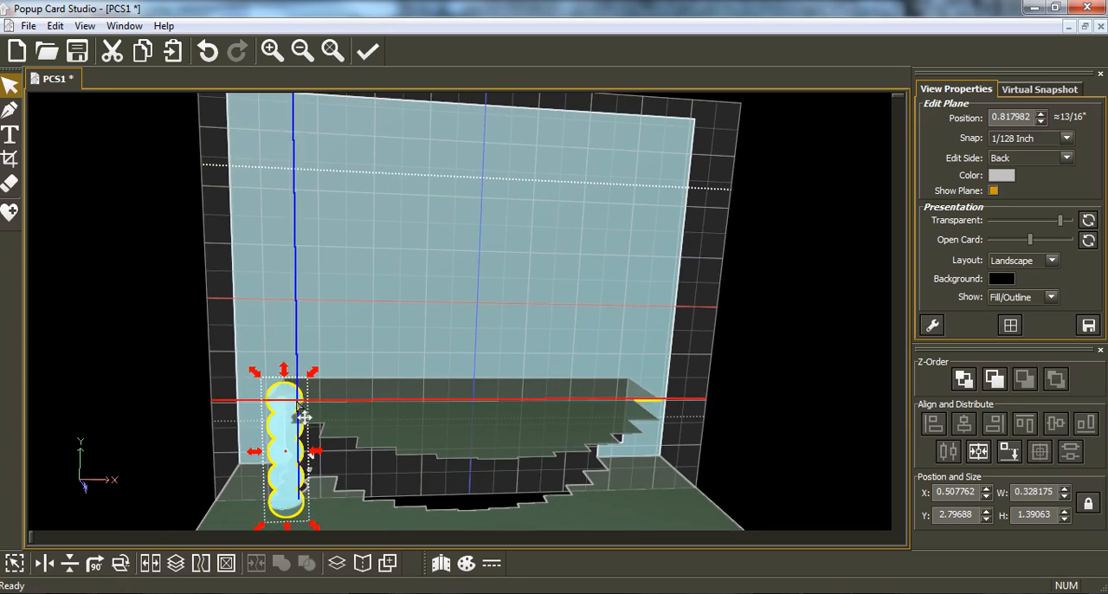
Step: Shrink the scalloped strip to about 0.29 by 1.25 inches
{"action": "left_click_drag", "start_coordinate": [314, 526], "coordinate": [306, 517]}
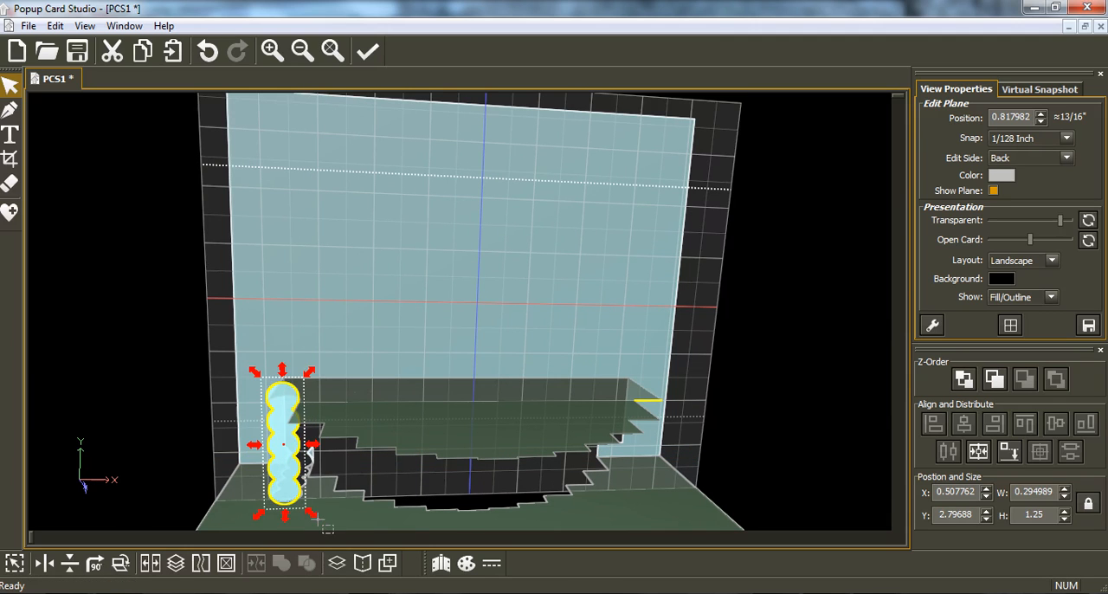
{"action": "middle_click_drag", "start_coordinate": [349, 441], "coordinate": [347, 463]}
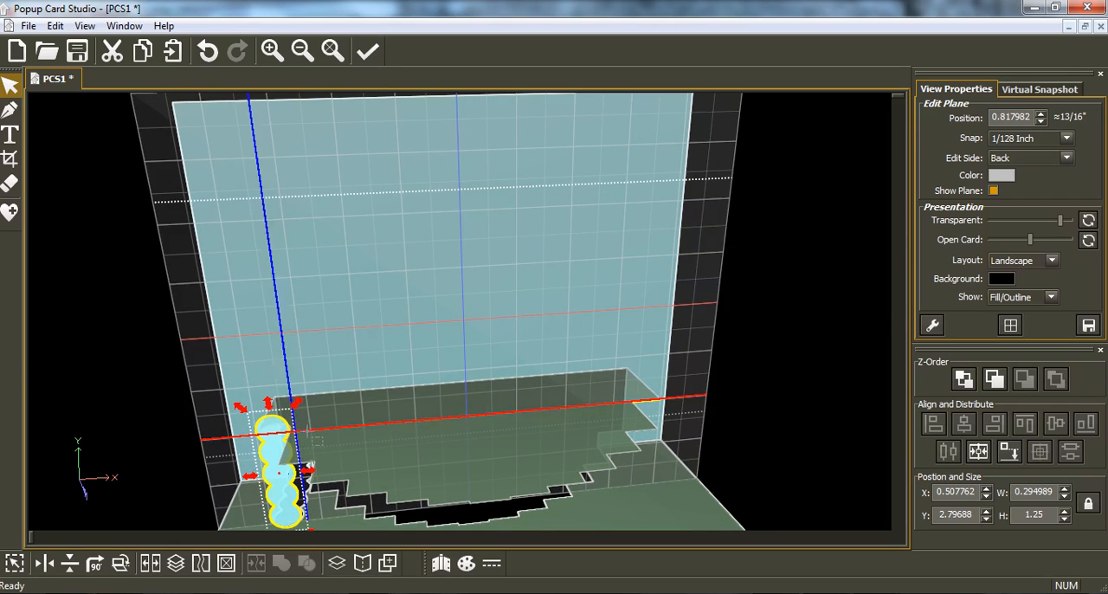
{"action": "middle_click_drag", "start_coordinate": [310, 430], "coordinate": [325, 400]}
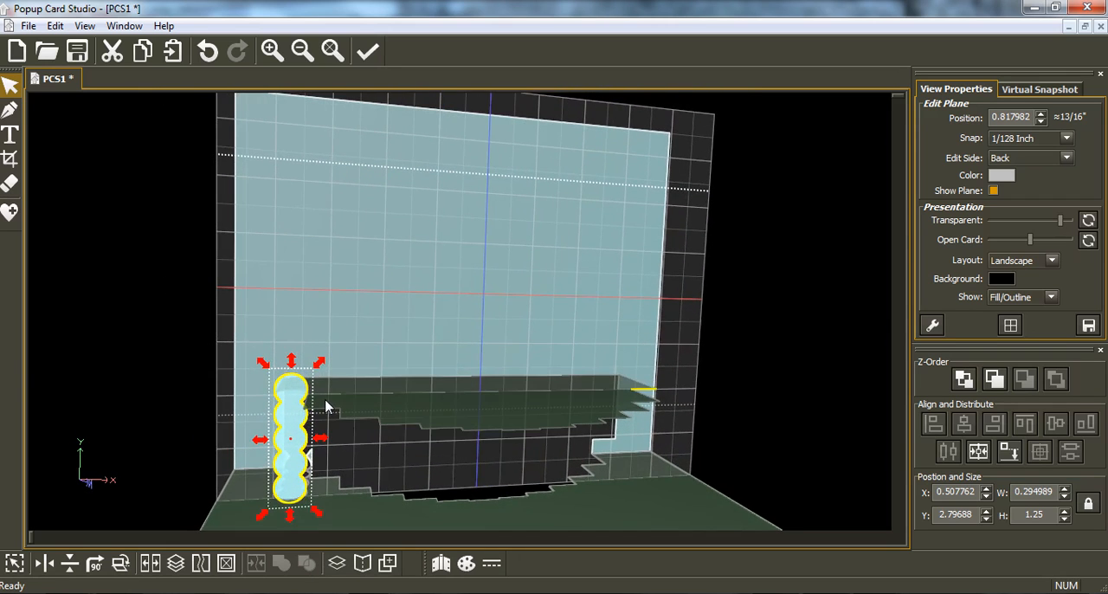
Step: Crop the rounded top and bottom ends off the scalloped strip with the Cropping Tool's Exclusive Rectangle
{"action": "left_click", "coordinate": [11, 159]}
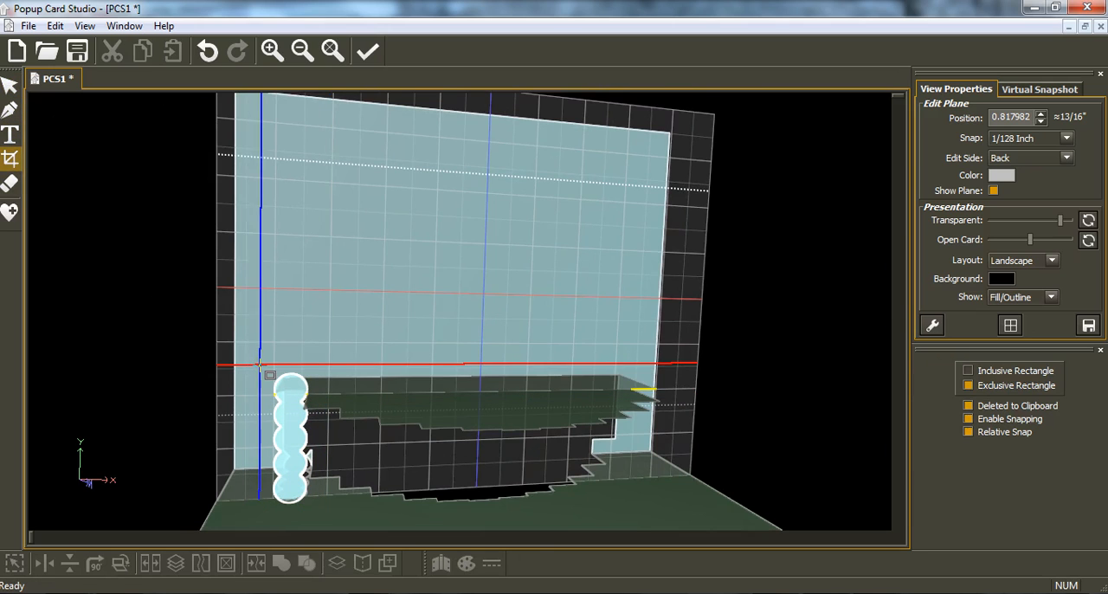
{"action": "left_click_drag", "start_coordinate": [260, 365], "coordinate": [318, 388]}
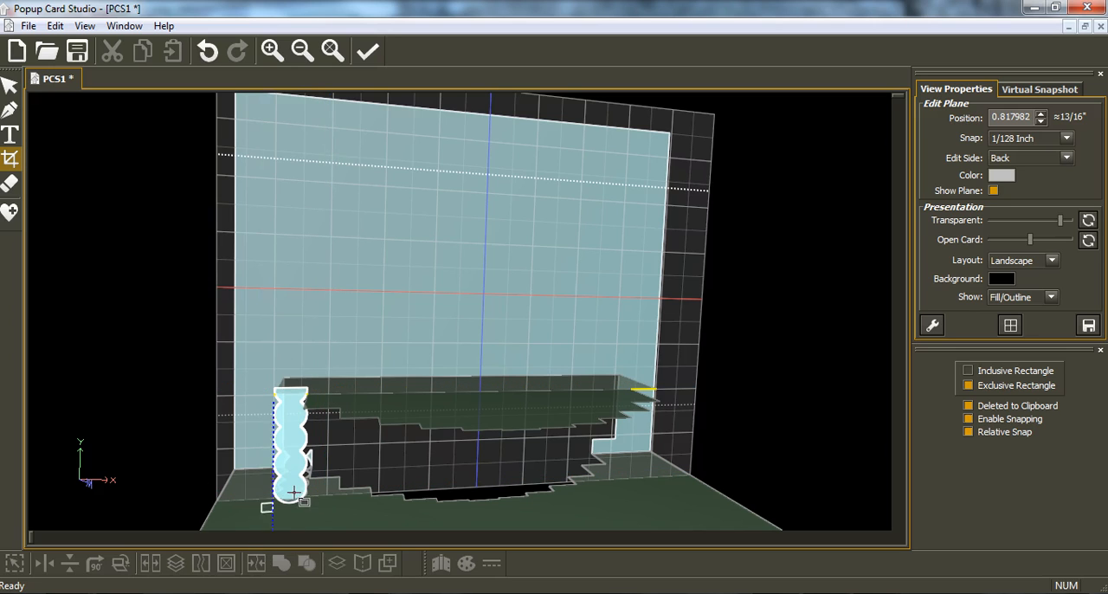
{"action": "left_click_drag", "start_coordinate": [262, 510], "coordinate": [319, 490]}
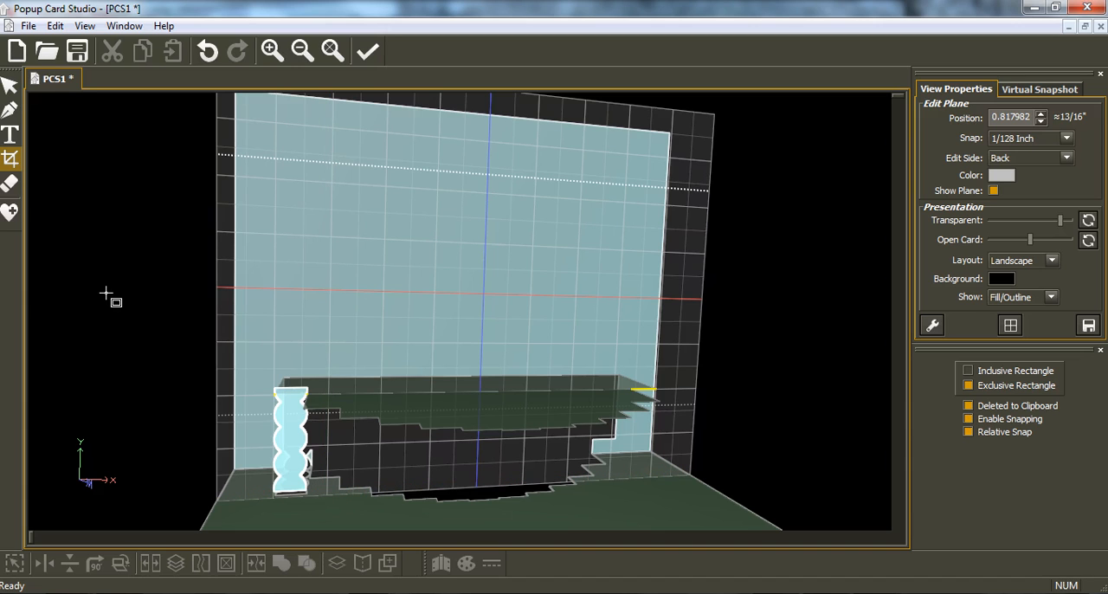
{"action": "left_click", "coordinate": [10, 85]}
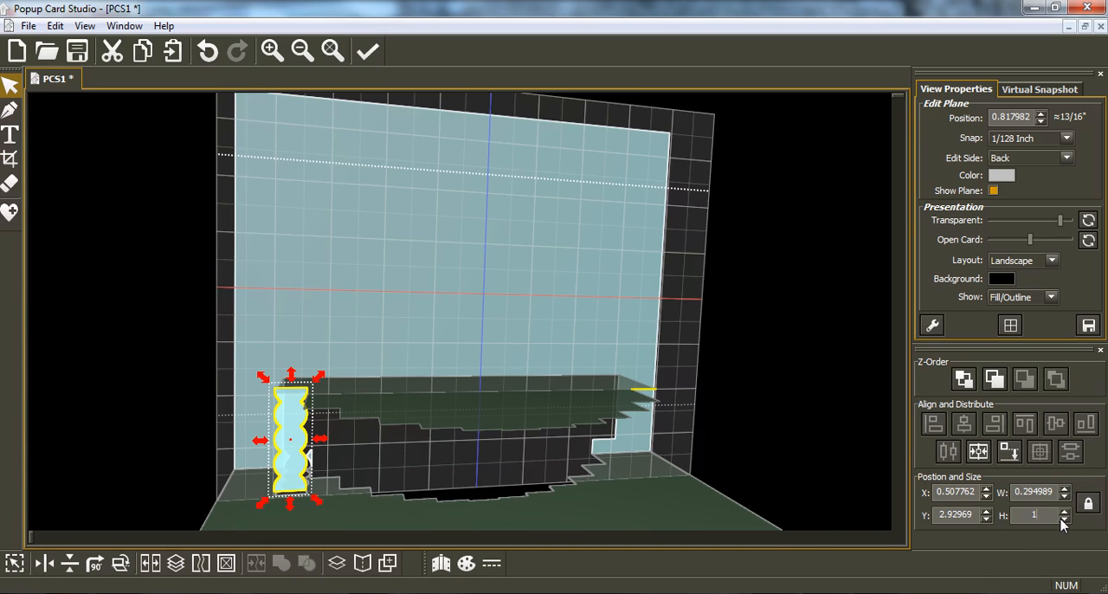
Step: Try a height of 1.2 inches for the cropped strip and restore it to 1 inch
{"action": "key", "text": "Return"}
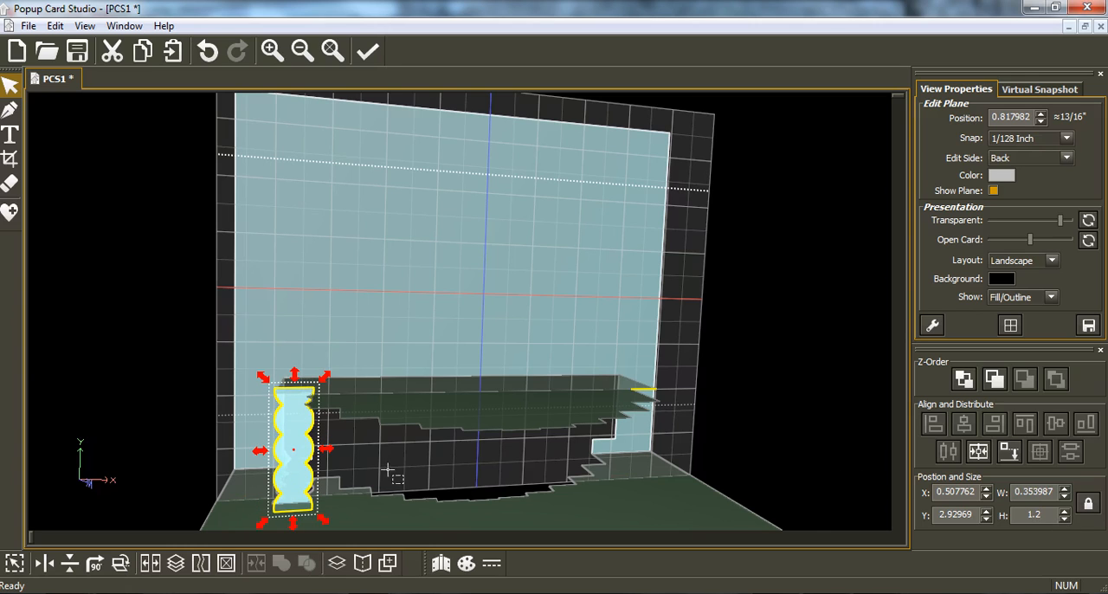
{"action": "double_click", "coordinate": [1043, 513]}
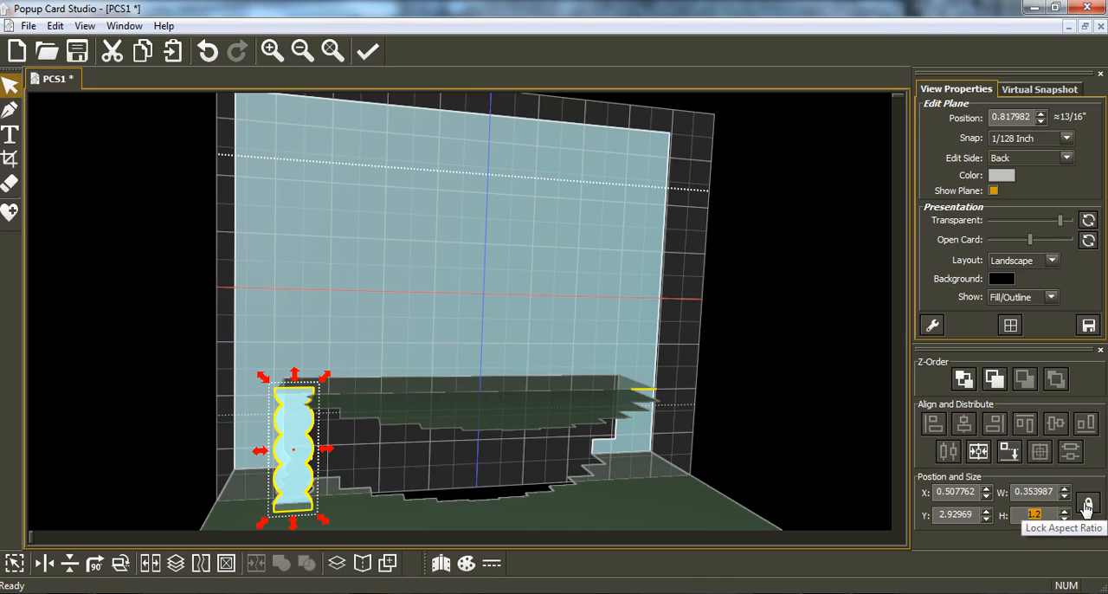
{"action": "key", "text": "Return"}
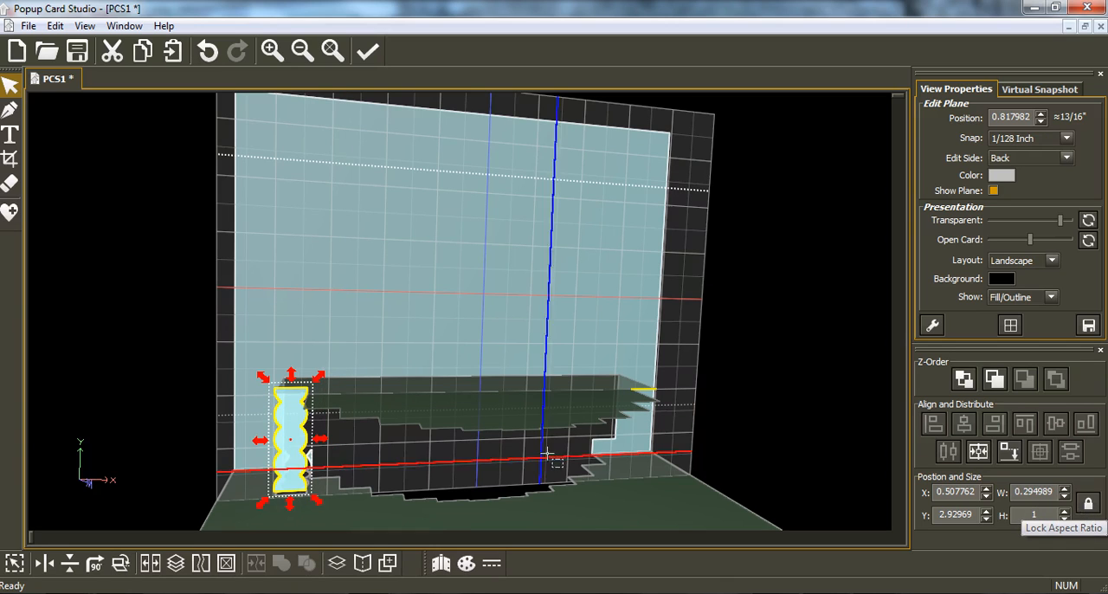
Step: Move the cropped strip slightly down and align it to the bottom-most plane, keeping it at the cake's left end at about X 0.51
{"action": "left_click_drag", "start_coordinate": [286, 469], "coordinate": [290, 478]}
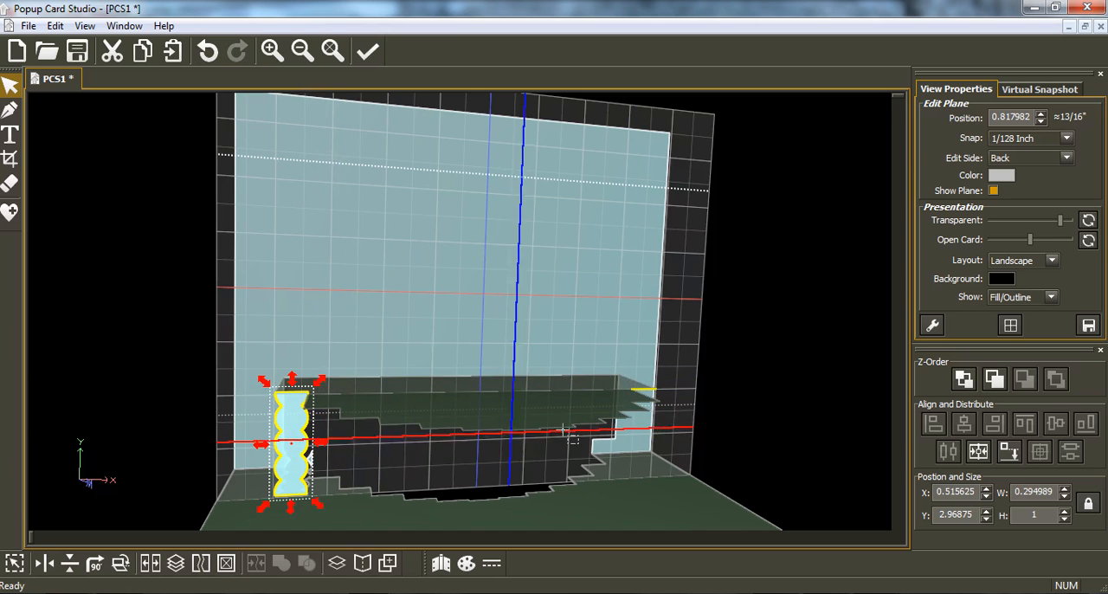
{"action": "left_click", "coordinate": [1008, 452]}
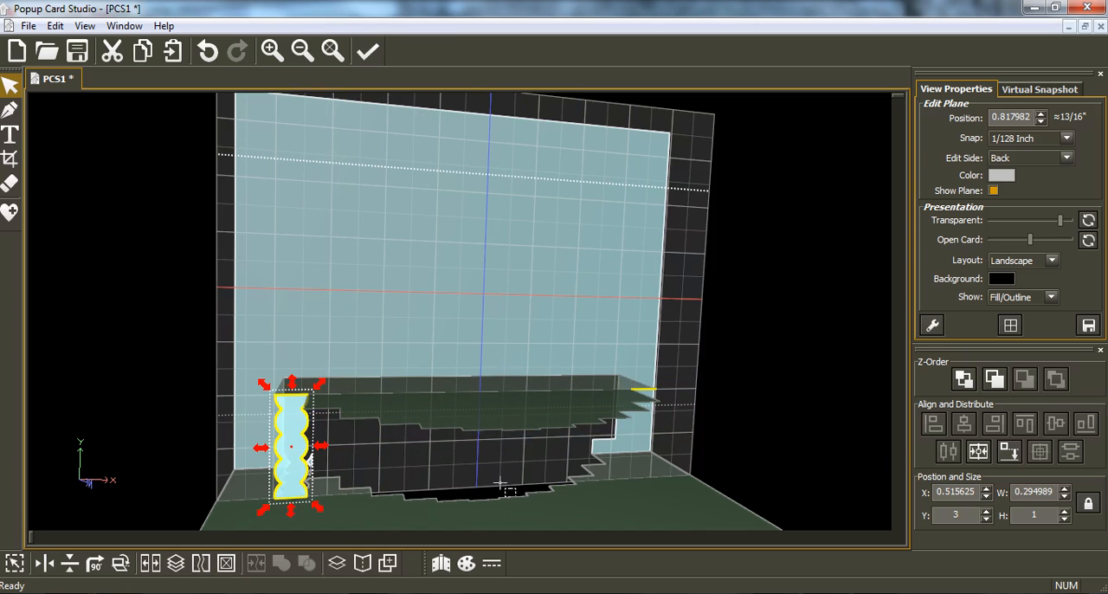
{"action": "right_click_drag", "start_coordinate": [285, 431], "coordinate": [282, 453]}
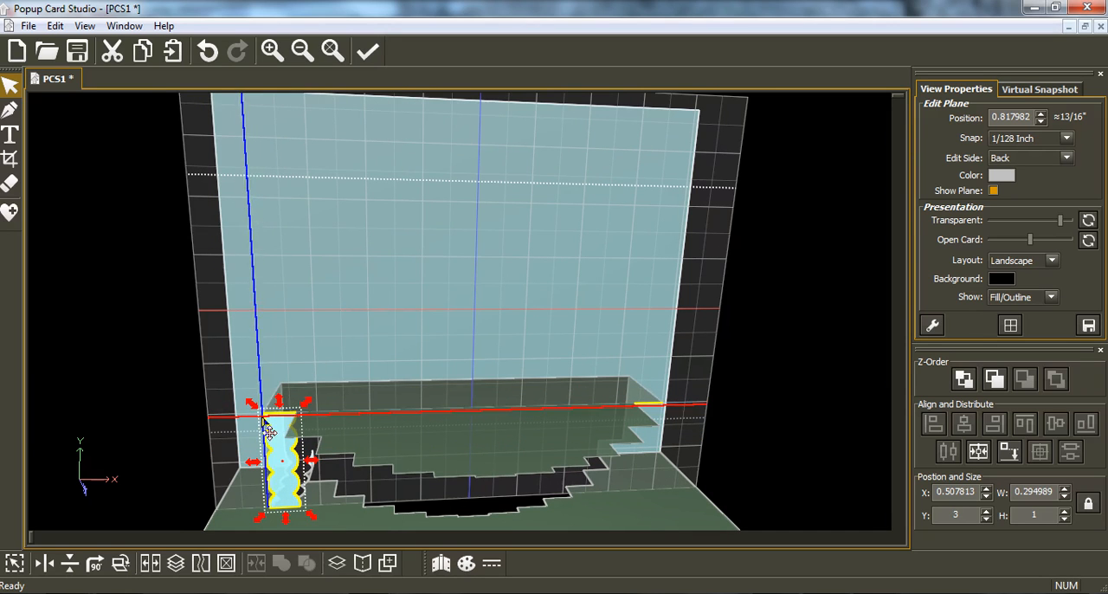
Step: Copy the strip, paste it at the cake's right end at about X 4.23 and align it to the bottom-most plane
{"action": "left_click", "coordinate": [143, 53]}
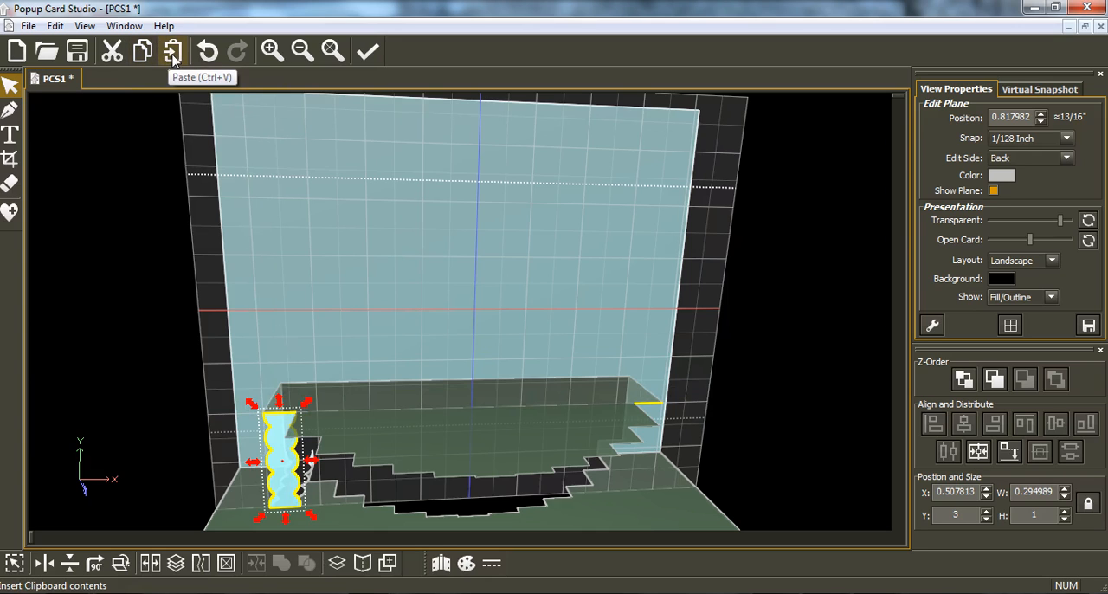
{"action": "left_click", "coordinate": [173, 54]}
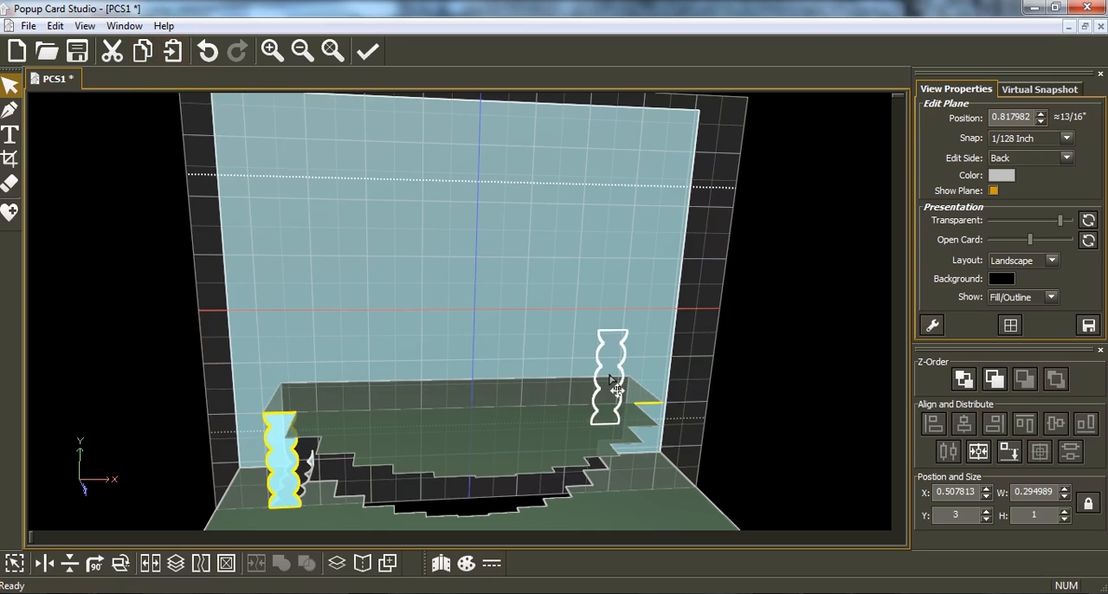
{"action": "left_click", "coordinate": [649, 447]}
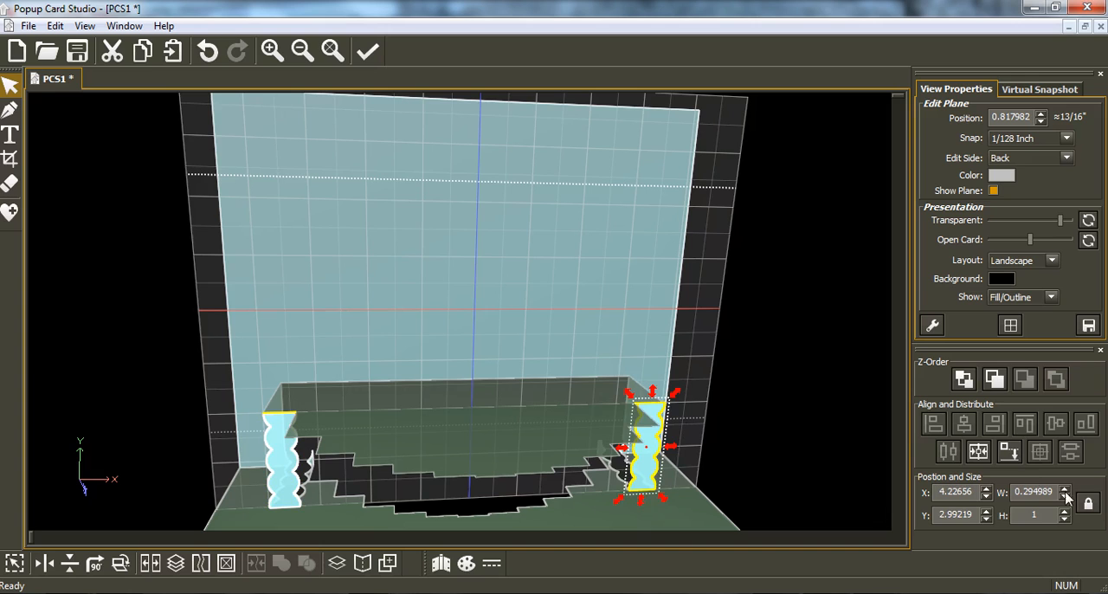
{"action": "left_click", "coordinate": [1012, 455]}
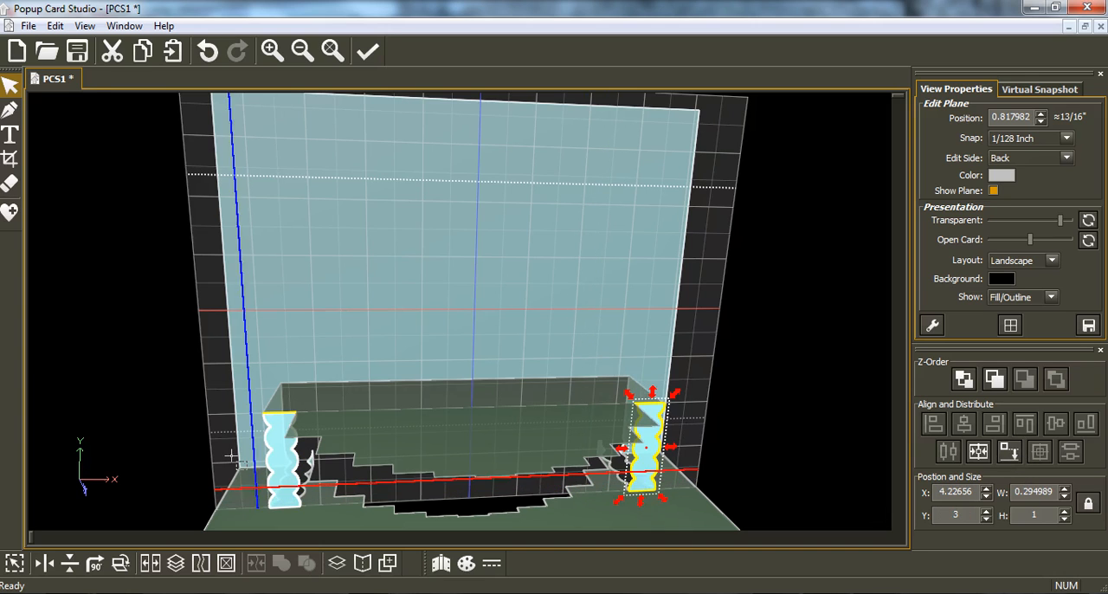
Step: Try to align the left-end strip to the bottom-most plane again
{"action": "left_click", "coordinate": [285, 472]}
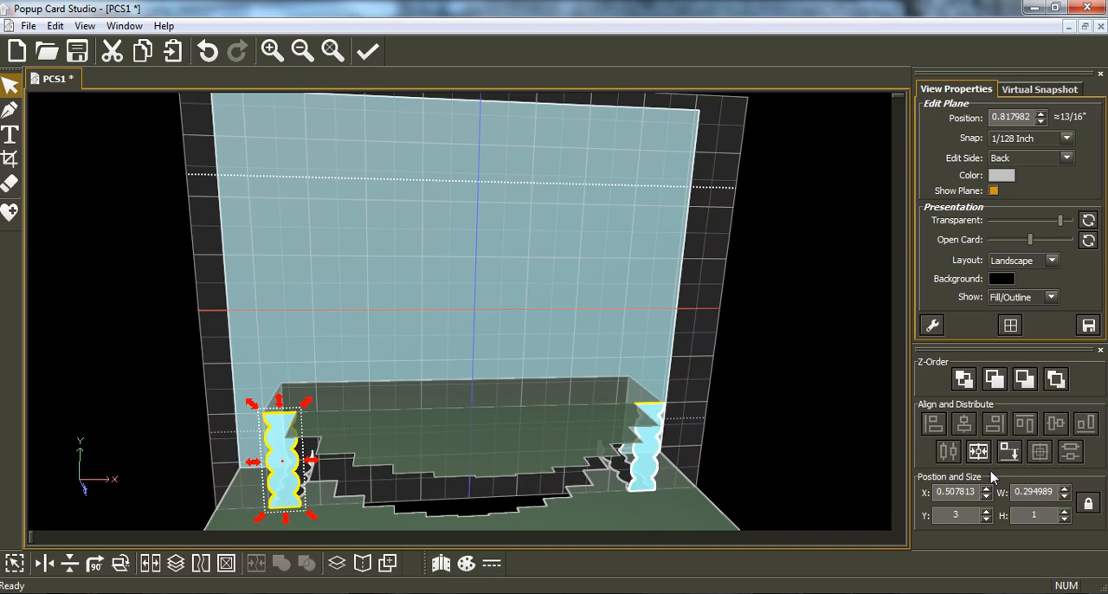
{"action": "left_click", "coordinate": [1012, 457]}
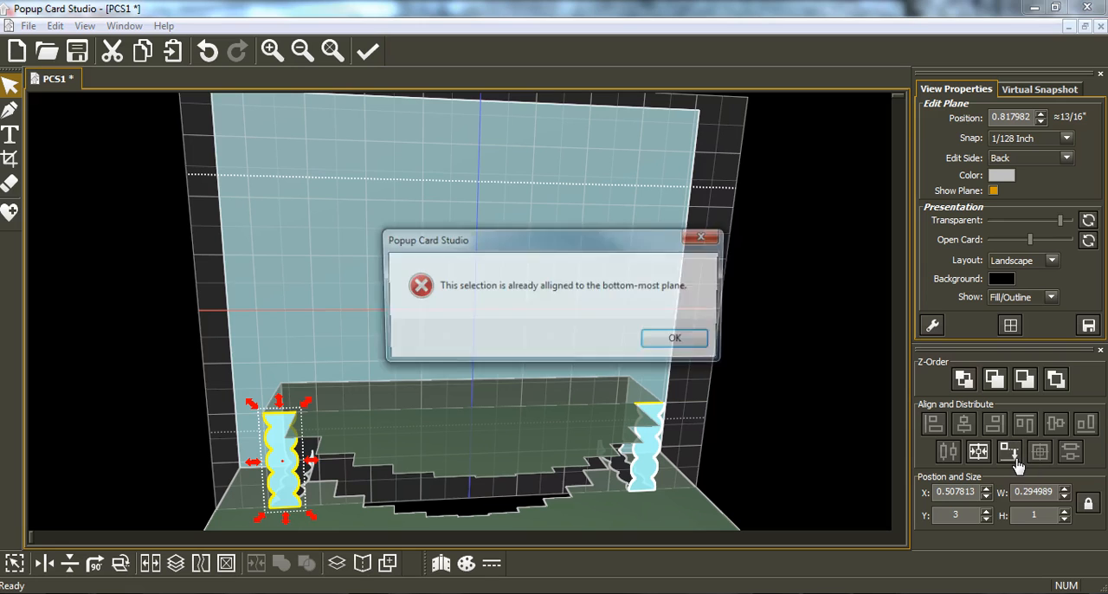
{"action": "left_click", "coordinate": [679, 340]}
Step: Recheck the right-end strip's alignment to the bottom-most plane and shift the strip inward to about X 4.19
{"action": "left_click", "coordinate": [463, 421]}
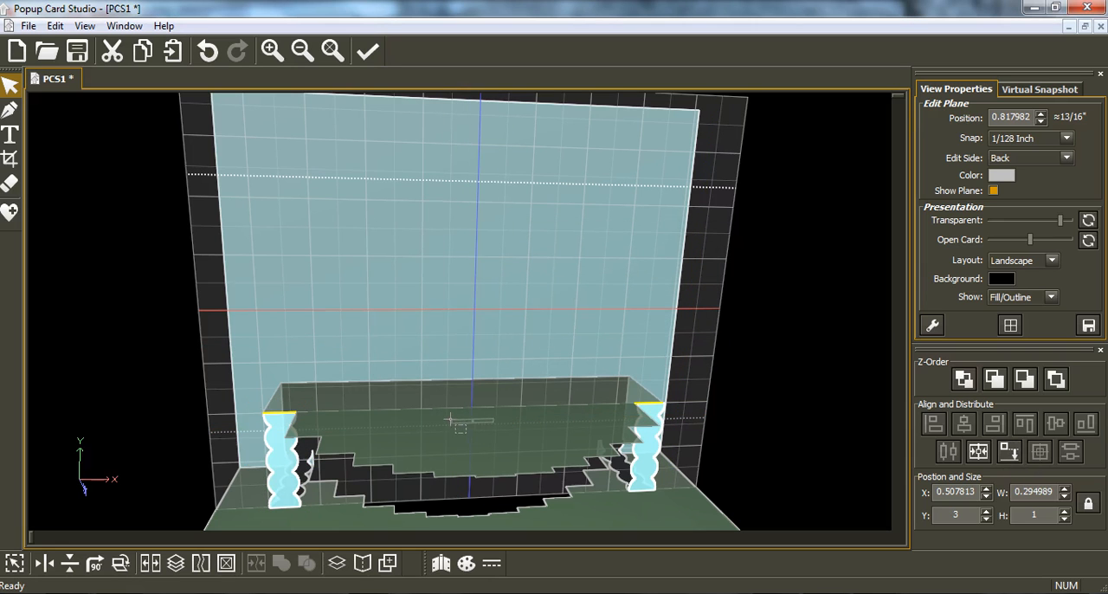
{"action": "left_click_drag", "start_coordinate": [450, 420], "coordinate": [449, 419]}
{"action": "right_click_drag", "start_coordinate": [531, 420], "coordinate": [482, 423]}
{"action": "right_click_drag", "start_coordinate": [735, 398], "coordinate": [687, 376]}
{"action": "left_click", "coordinate": [650, 445]}
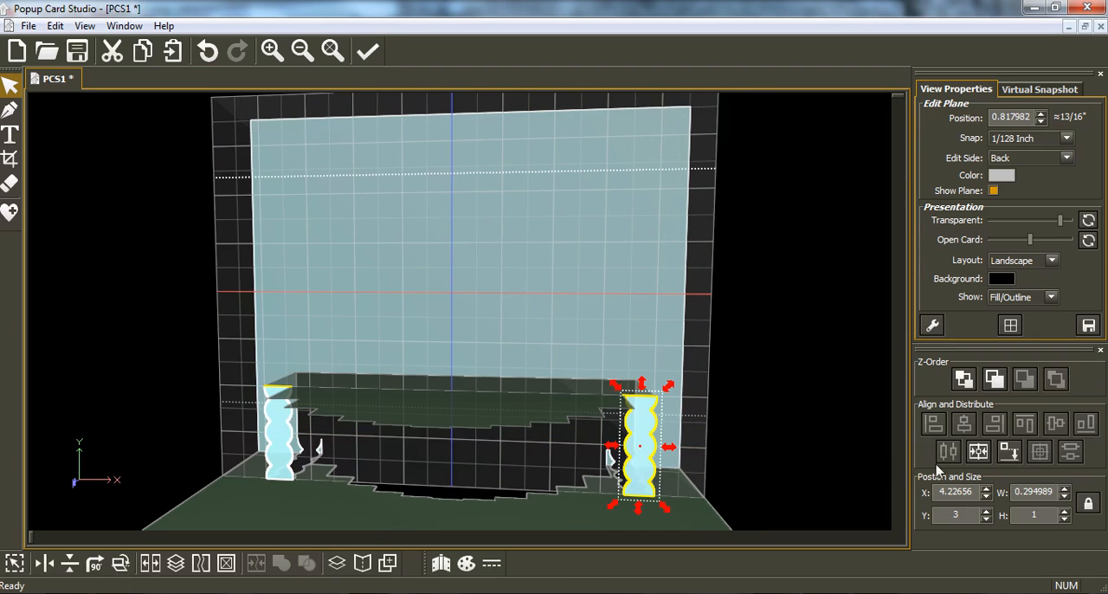
{"action": "left_click", "coordinate": [1009, 461]}
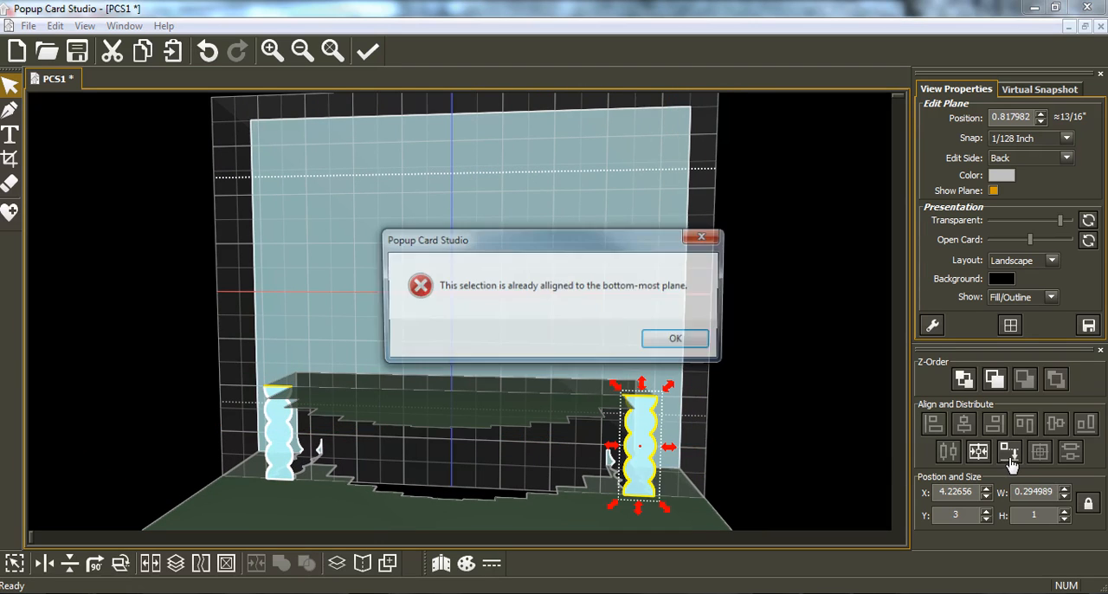
{"action": "left_click", "coordinate": [679, 340]}
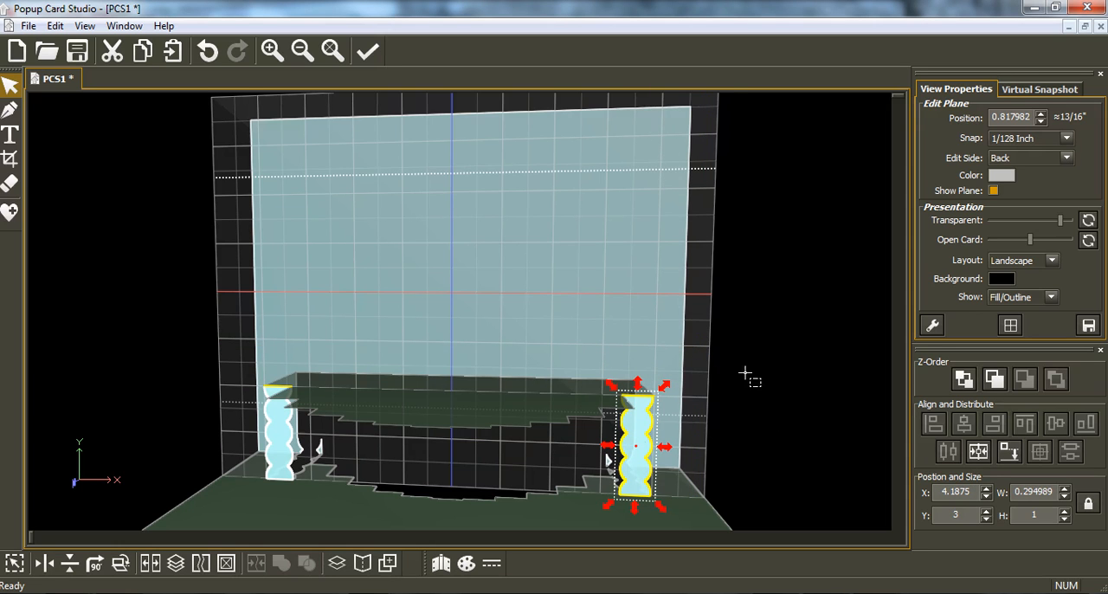
{"action": "right_click_drag", "start_coordinate": [527, 432], "coordinate": [531, 463]}
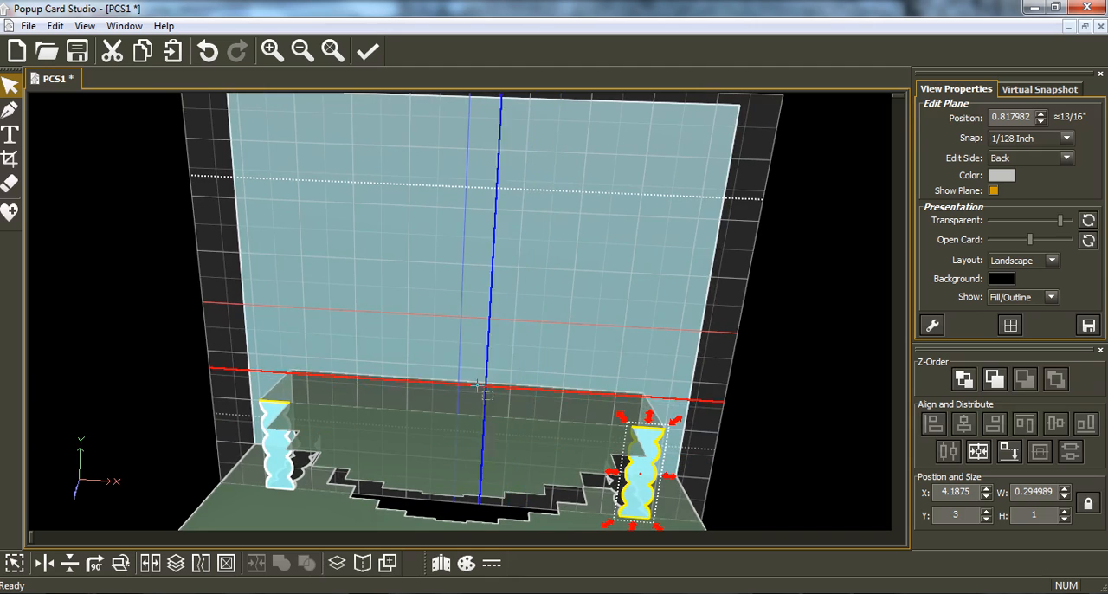
{"action": "right_click_drag", "start_coordinate": [477, 385], "coordinate": [479, 399]}
{"action": "right_click_drag", "start_coordinate": [651, 375], "coordinate": [643, 353]}
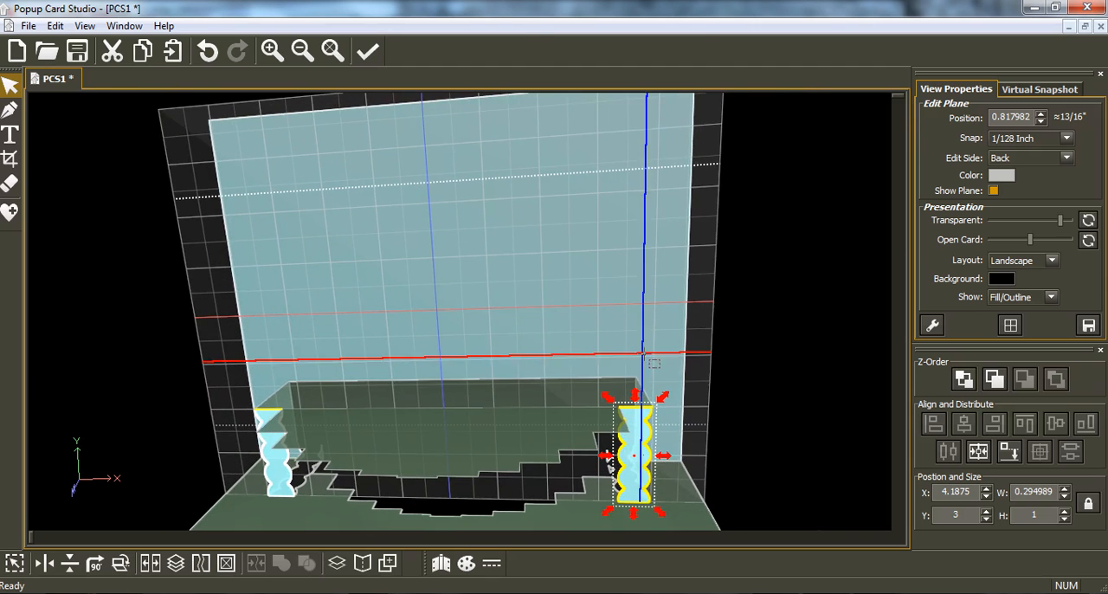
{"action": "right_click_drag", "start_coordinate": [697, 395], "coordinate": [697, 395]}
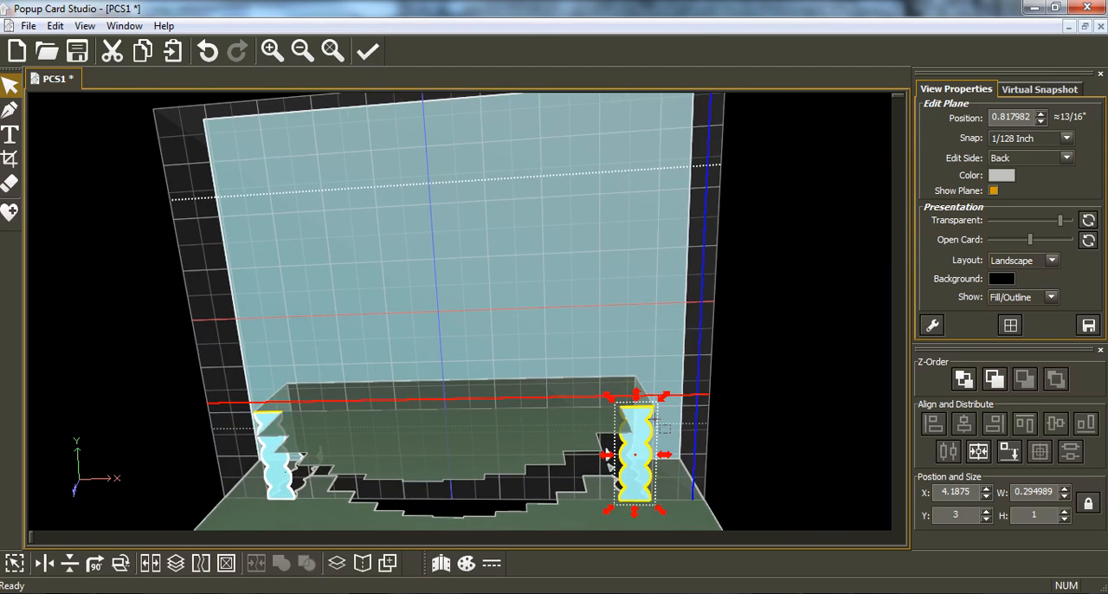
Step: Copy both end strips together and paste them onto the edit plane at position 1.35798
{"action": "left_click", "coordinate": [284, 468], "text": "shift"}
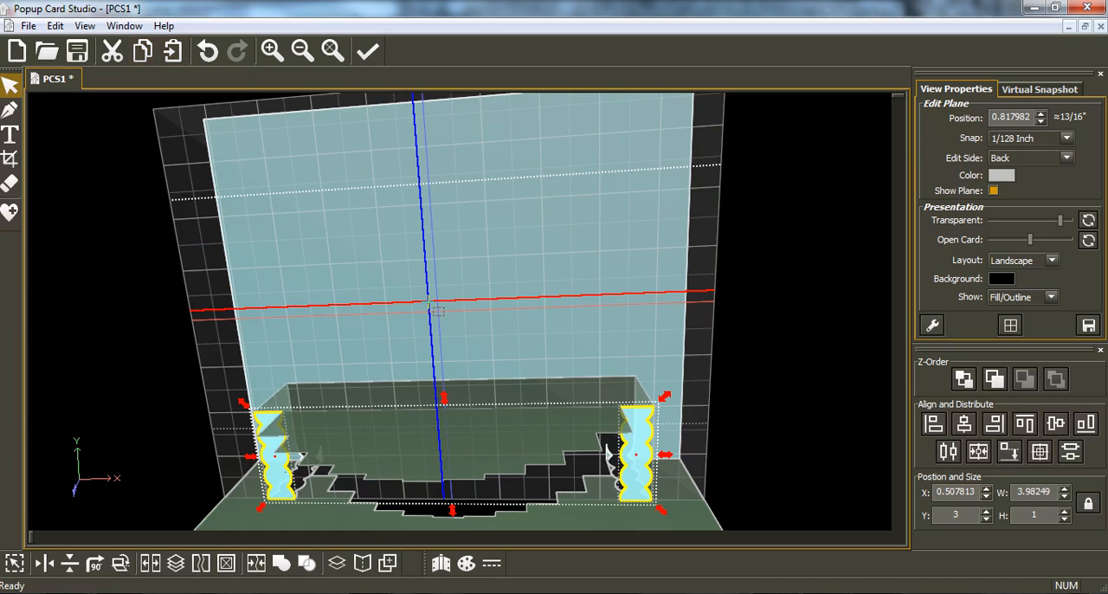
{"action": "scroll", "coordinate": [428, 302], "scroll_direction": "up", "scroll_amount": 3}
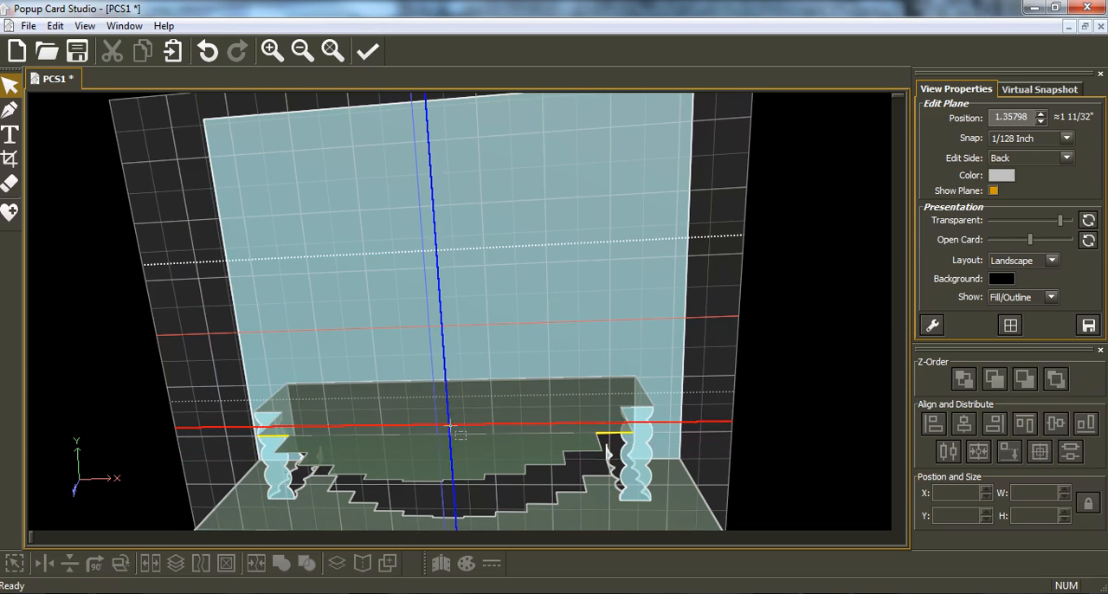
{"action": "right_click_drag", "start_coordinate": [449, 424], "coordinate": [547, 402]}
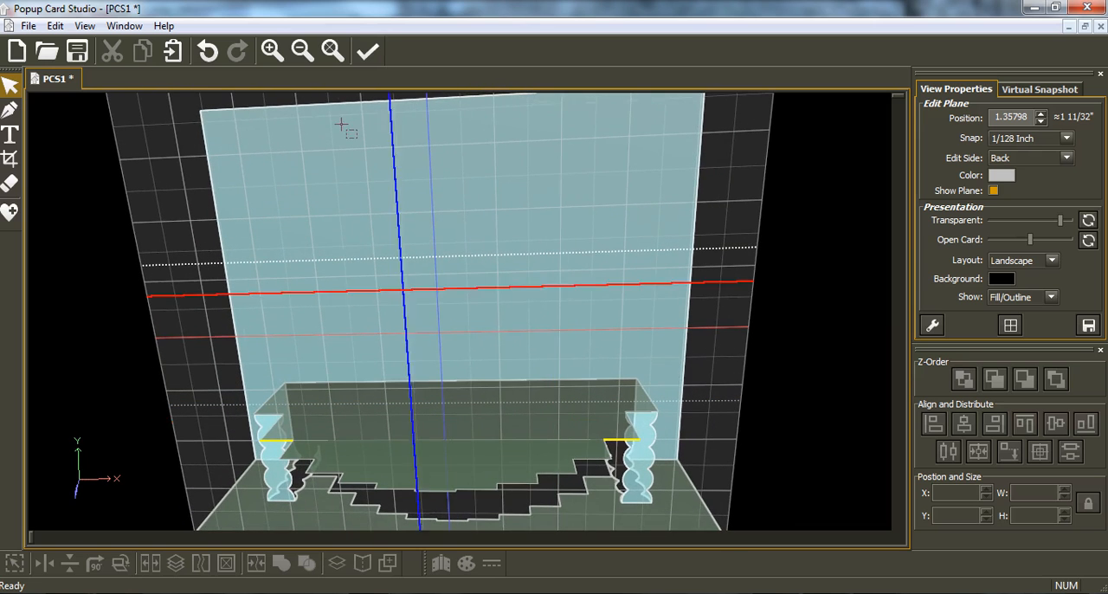
{"action": "left_click", "coordinate": [174, 52]}
{"action": "right_click_drag", "start_coordinate": [412, 324], "coordinate": [313, 390]}
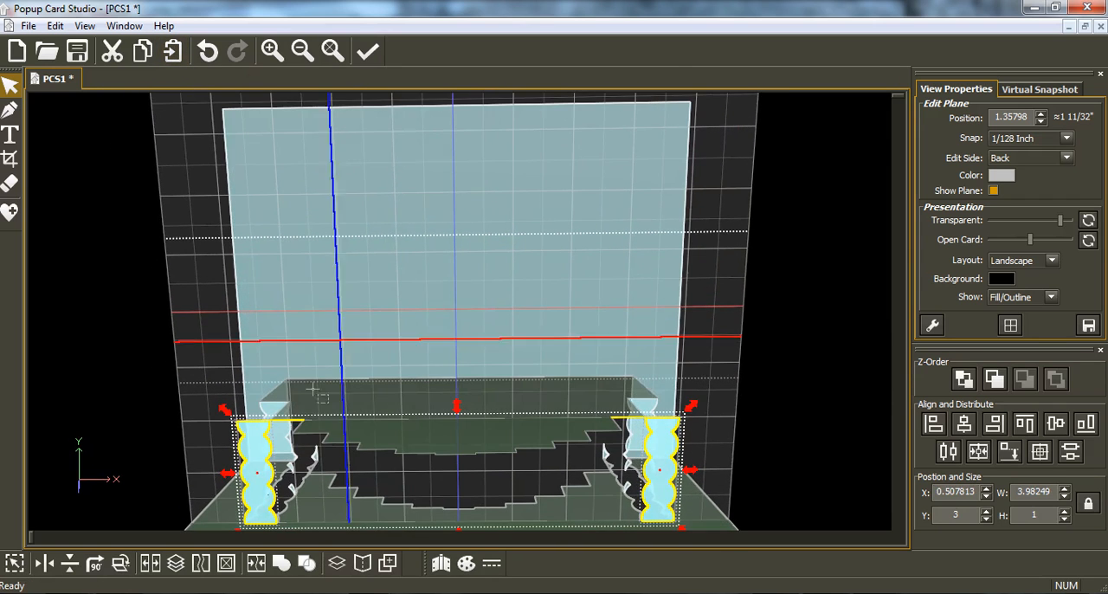
Step: Move only the right pasted strip inward to about X 3.89, over the cake's next step
{"action": "left_click", "coordinate": [705, 452]}
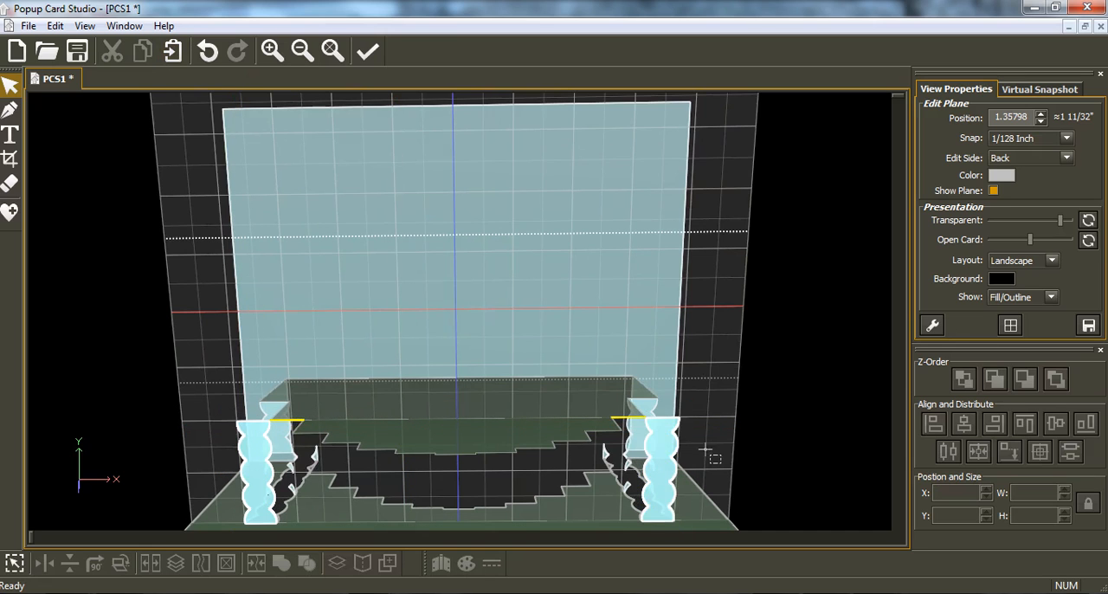
{"action": "left_click", "coordinate": [674, 466]}
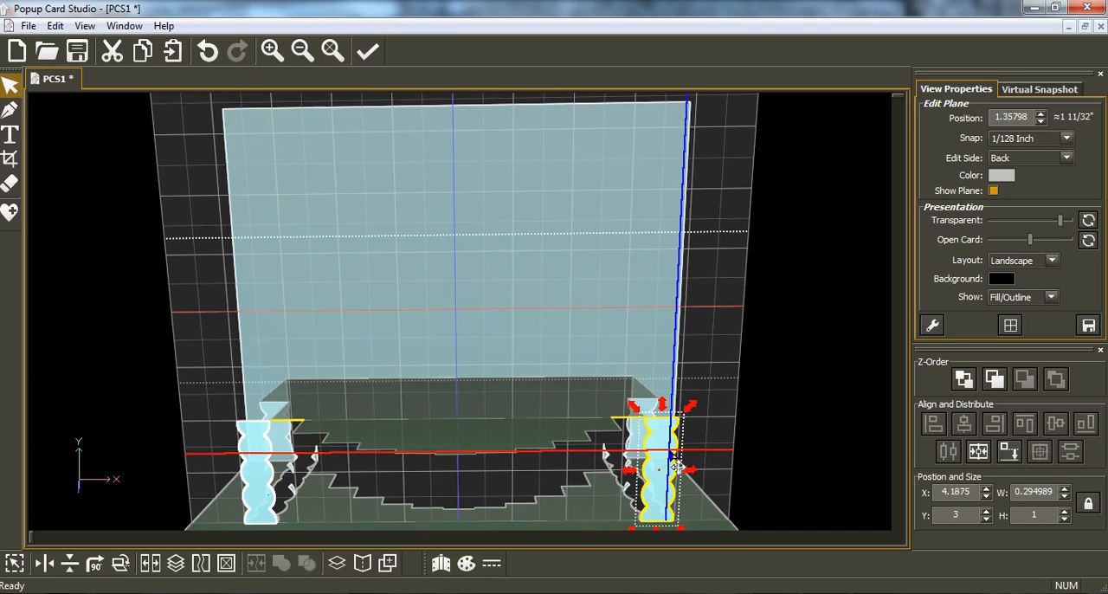
{"action": "key", "text": "Left"}
{"action": "key", "text": "Left"}
{"action": "key", "text": "Left"}
{"action": "key", "text": "Left"}
{"action": "key", "text": "Left"}
{"action": "key", "text": "Left"}
{"action": "key", "text": "Left"}
{"action": "key", "text": "Left"}
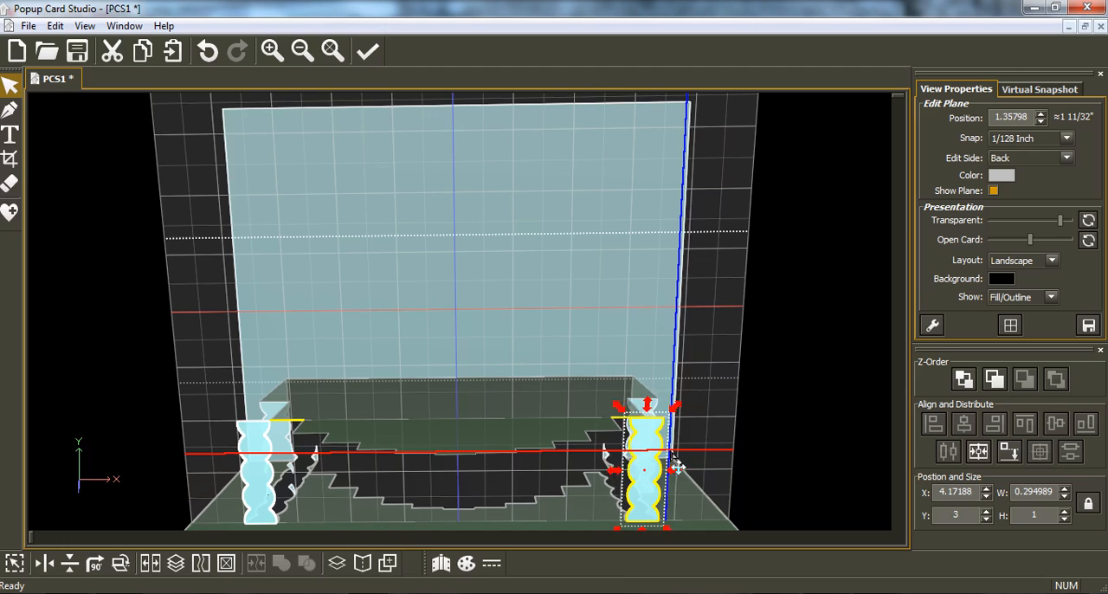
{"action": "key", "text": "Left"}
{"action": "key", "text": "Left"}
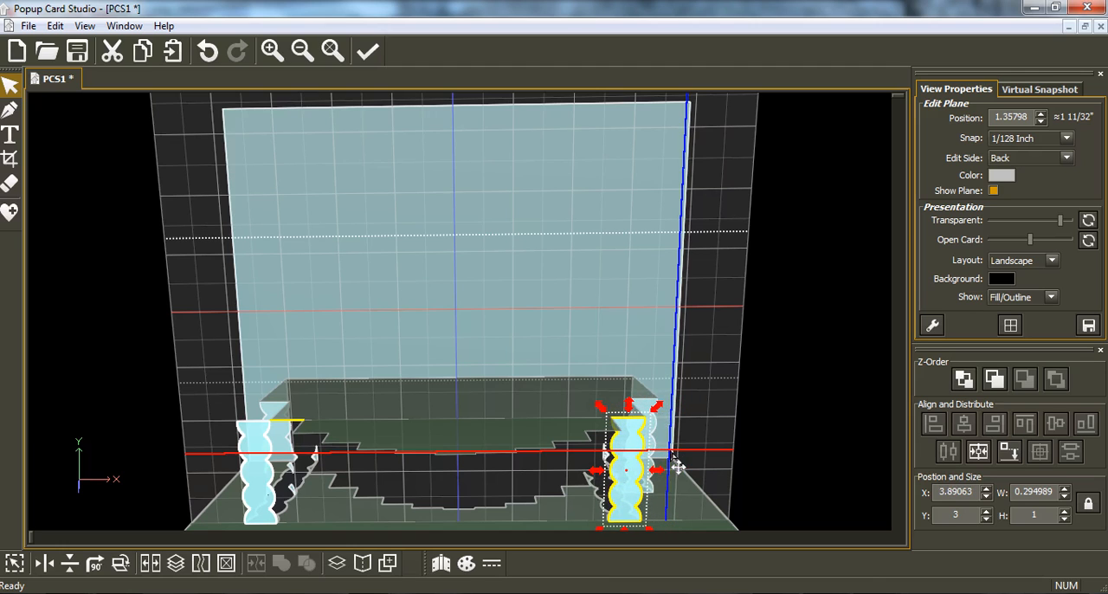
Step: Move the left pasted strip inward to about X 0.81, over the cake's matching step
{"action": "left_click", "coordinate": [264, 474]}
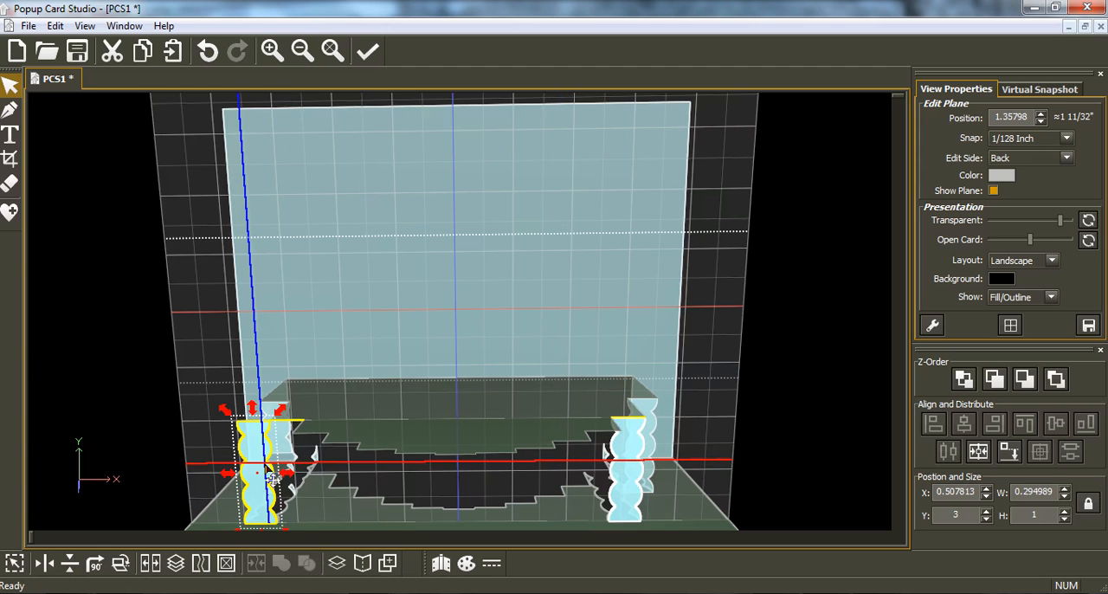
{"action": "key", "text": "Right"}
{"action": "key", "text": "Right"}
{"action": "key", "text": "Right"}
{"action": "key", "text": "Right"}
{"action": "key", "text": "Right"}
{"action": "key", "text": "Right"}
{"action": "key", "text": "Right"}
{"action": "key", "text": "Right"}
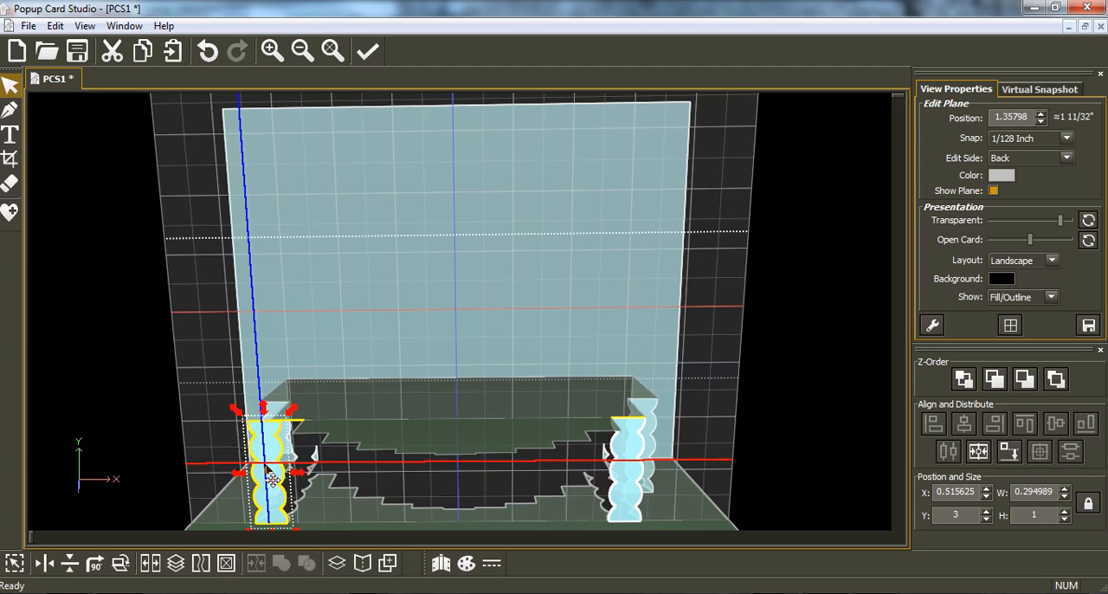
{"action": "key", "text": "Right"}
{"action": "key", "text": "Right"}
{"action": "key", "text": "Right"}
{"action": "key", "text": "Right"}
{"action": "key", "text": "Right"}
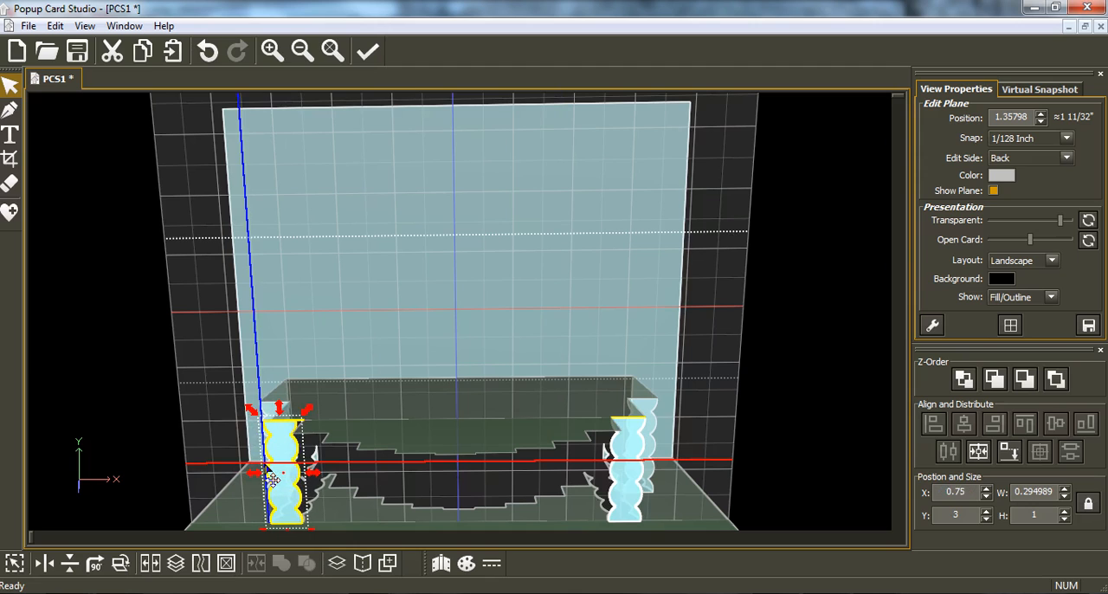
{"action": "key", "text": "Right"}
{"action": "key", "text": "Right"}
{"action": "key", "text": "Right"}
{"action": "key", "text": "Right"}
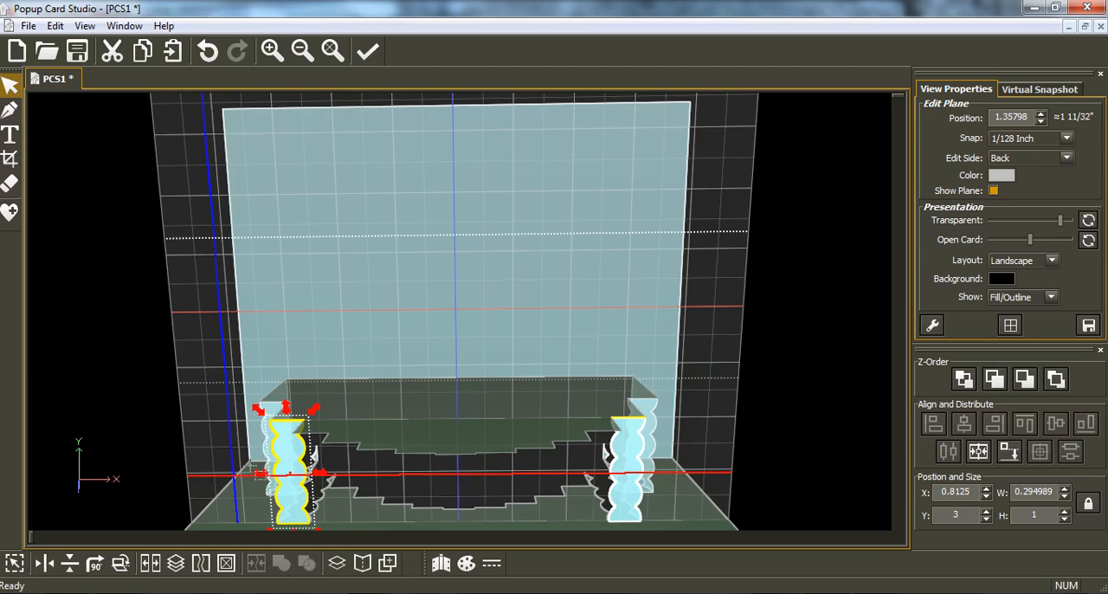
Step: Copy both scalloped strips on this plane together and paste them onto the edit plane at position 1.67554
{"action": "right_click_drag", "start_coordinate": [275, 453], "coordinate": [290, 469]}
{"action": "right_click_drag", "start_coordinate": [402, 443], "coordinate": [490, 409]}
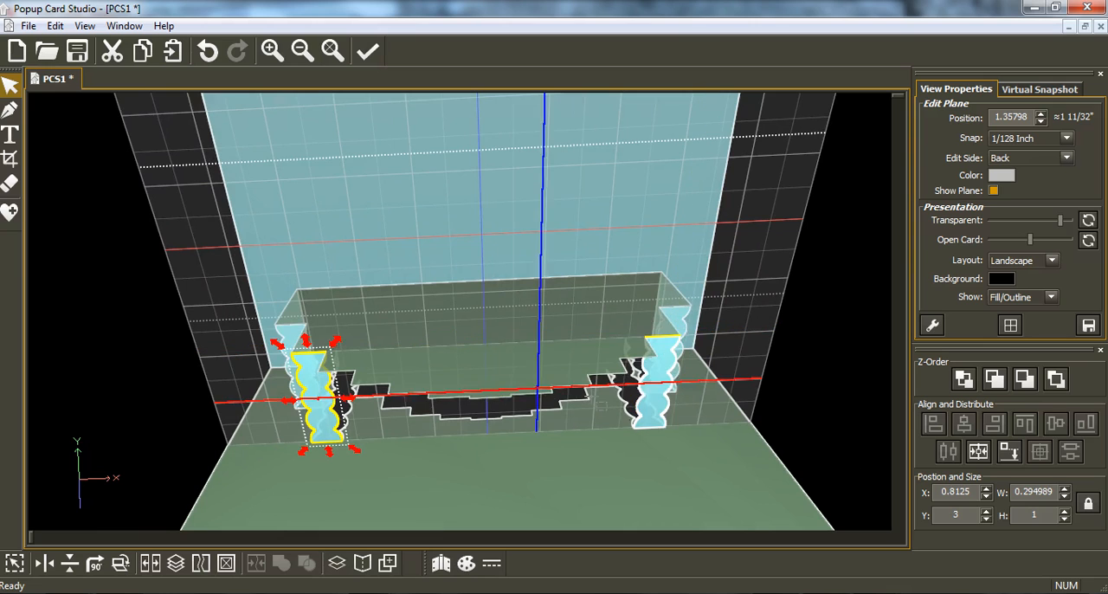
{"action": "left_click", "coordinate": [666, 400], "text": "shift"}
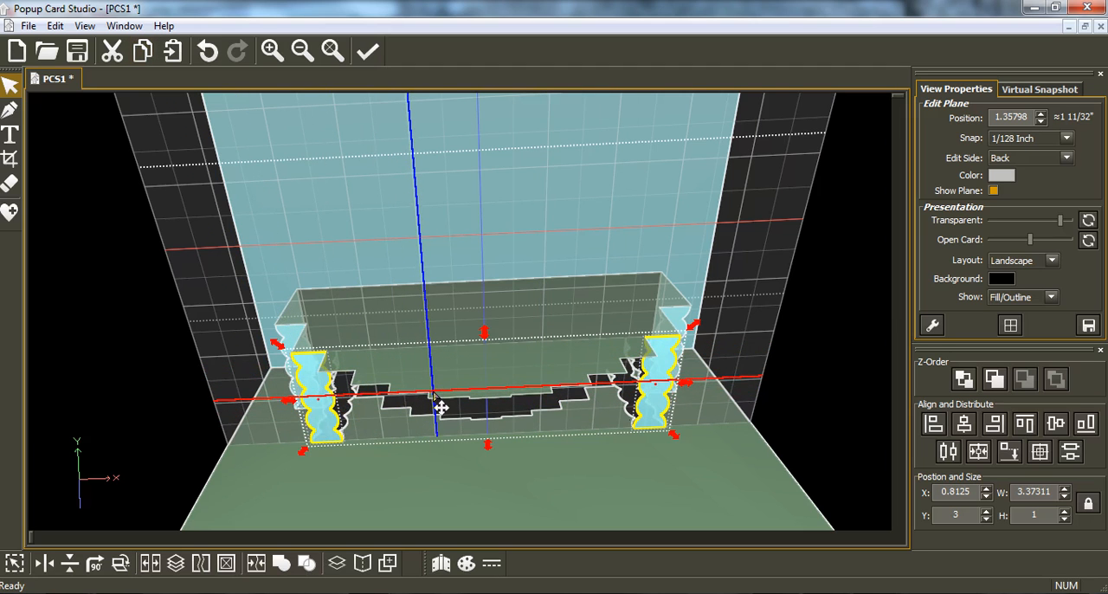
{"action": "scroll", "coordinate": [434, 393], "scroll_direction": "down", "scroll_amount": 1}
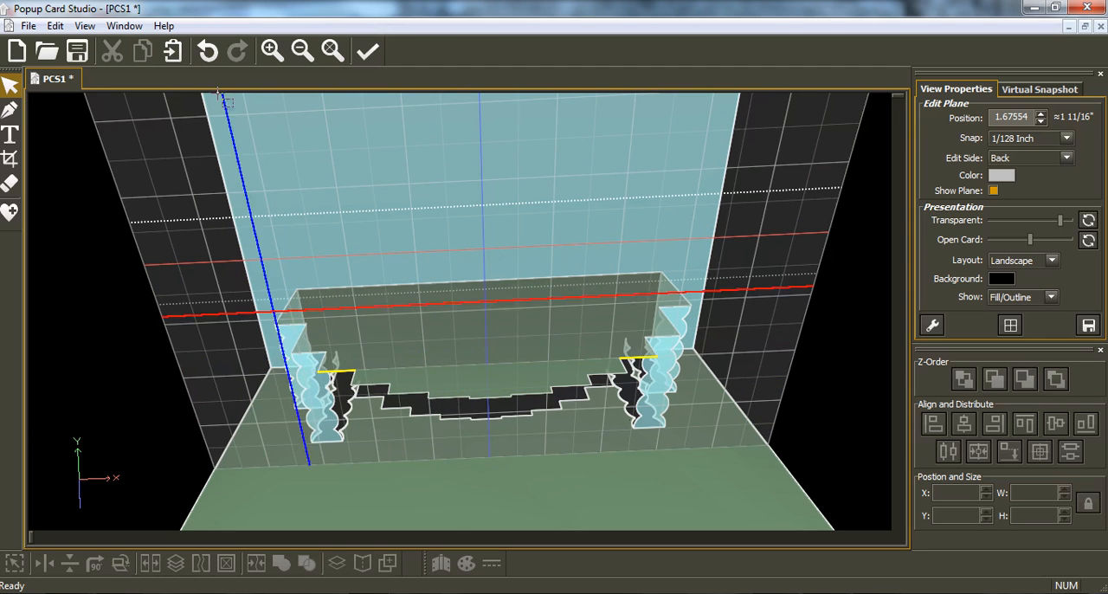
{"action": "left_click", "coordinate": [174, 54]}
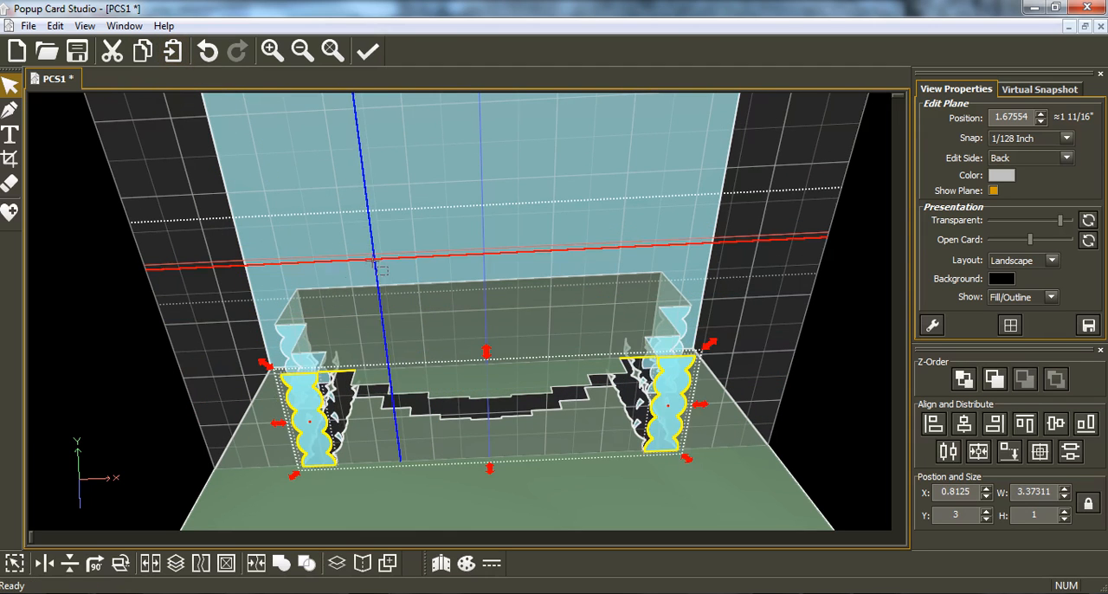
Step: Move only the left newly pasted strip inward to about X 1.12, over the third step of the cake
{"action": "left_click", "coordinate": [320, 439]}
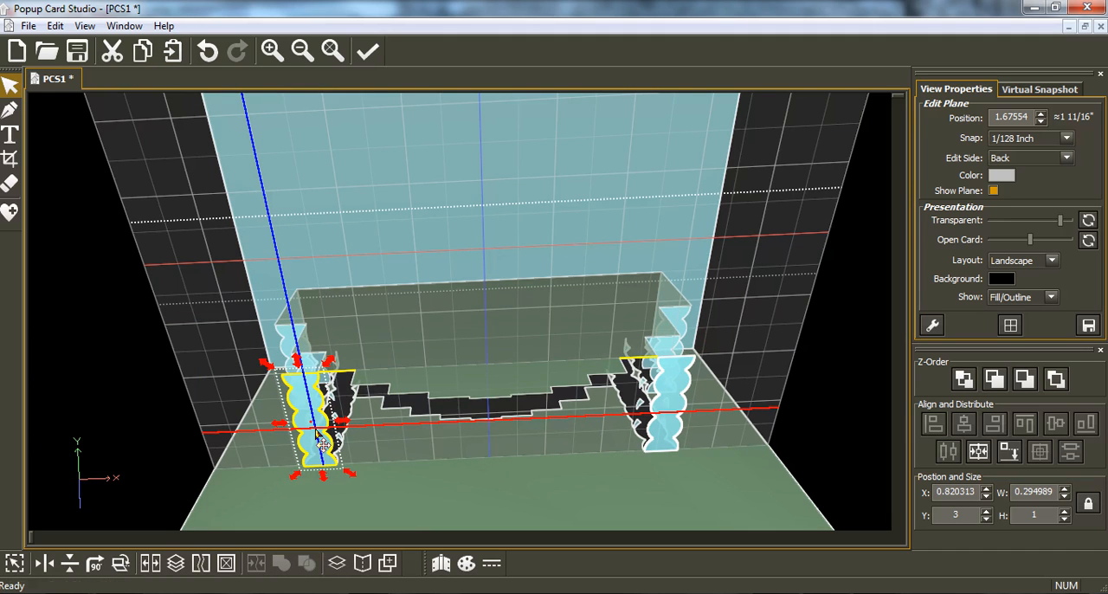
{"action": "key", "text": "Right"}
{"action": "key", "text": "Right"}
{"action": "key", "text": "Right"}
{"action": "key", "text": "Right"}
{"action": "key", "text": "Right"}
{"action": "key", "text": "Right"}
{"action": "key", "text": "Right"}
{"action": "key", "text": "Right"}
{"action": "key", "text": "Right"}
{"action": "key", "text": "Right"}
{"action": "key", "text": "Right"}
{"action": "key", "text": "Right"}
{"action": "key", "text": "Right"}
{"action": "key", "text": "Right"}
{"action": "key", "text": "Right"}
{"action": "key", "text": "Right"}
{"action": "key", "text": "Right"}
{"action": "key", "text": "Right"}
{"action": "key", "text": "Right"}
{"action": "key", "text": "Right"}
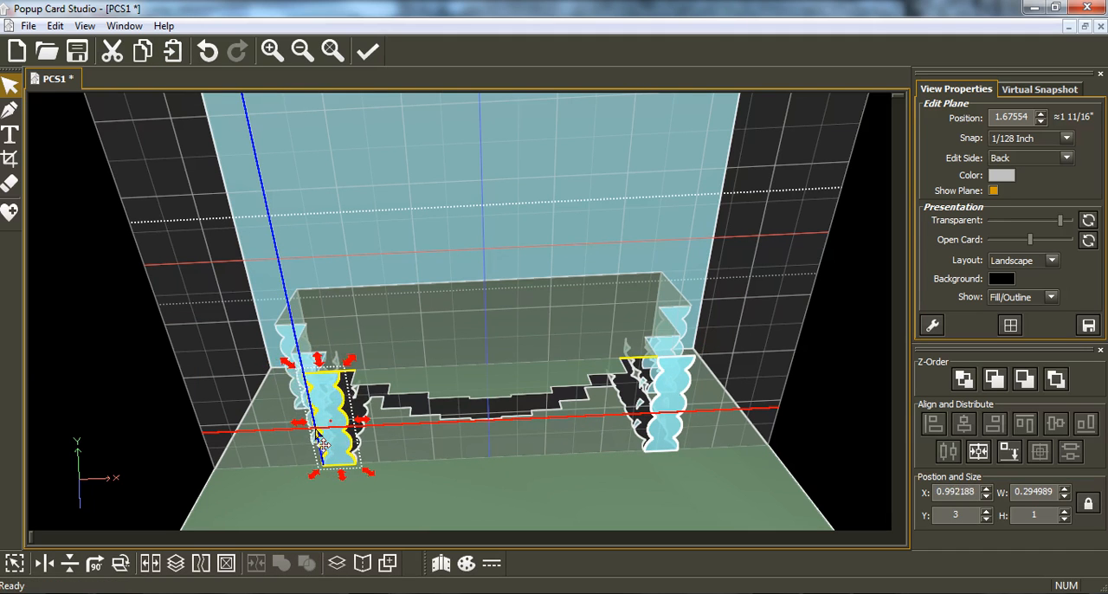
{"action": "key", "text": "Right"}
{"action": "key", "text": "Right"}
{"action": "key", "text": "Right"}
{"action": "key", "text": "Right"}
{"action": "key", "text": "Right"}
{"action": "key", "text": "Right"}
{"action": "key", "text": "Right"}
{"action": "key", "text": "Right"}
{"action": "key", "text": "Right"}
{"action": "key", "text": "Right"}
{"action": "key", "text": "Right"}
{"action": "key", "text": "Right"}
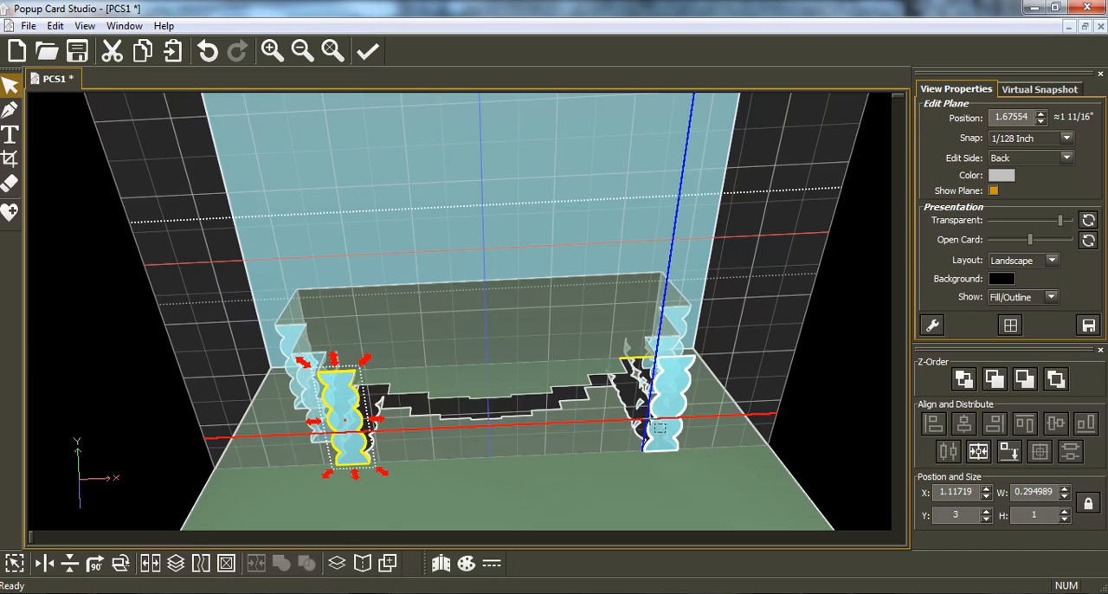
Step: Move the right strip on the 1.67554 plane inward to about X 3.59, over its matching cake step
{"action": "left_click", "coordinate": [668, 421]}
{"action": "key", "text": "Left"}
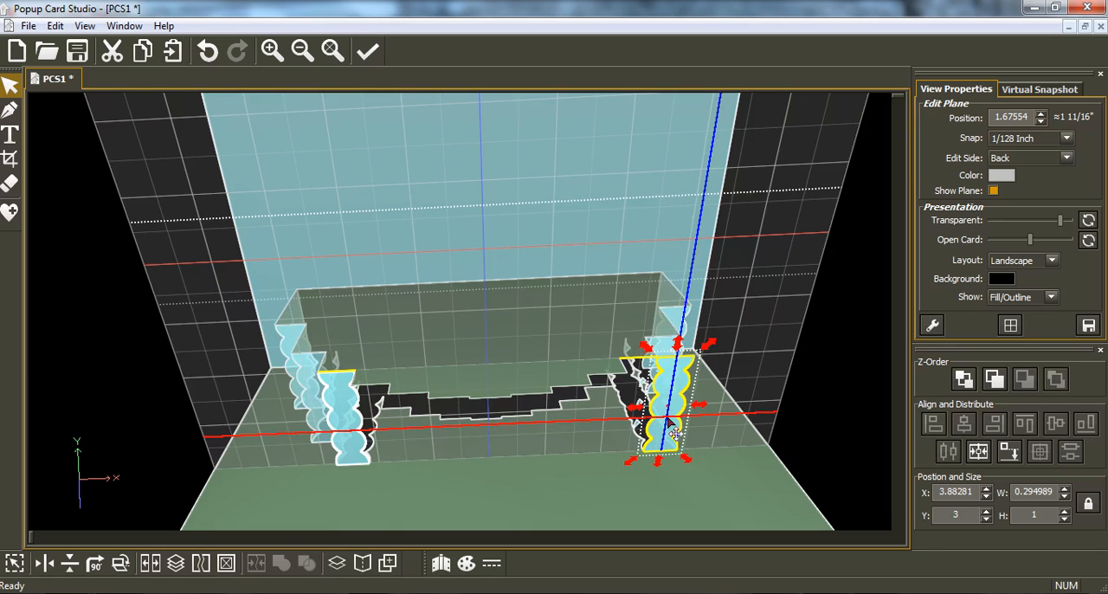
{"action": "key", "text": "Left"}
{"action": "key", "text": "Left"}
{"action": "key", "text": "Left"}
{"action": "key", "text": "Left"}
{"action": "key", "text": "Left"}
{"action": "key", "text": "Left"}
{"action": "key", "text": "Left"}
{"action": "key", "text": "Left"}
{"action": "key", "text": "Left"}
{"action": "key", "text": "Left"}
{"action": "key", "text": "Left"}
{"action": "key", "text": "Left"}
{"action": "key", "text": "Left"}
{"action": "key", "text": "Left"}
{"action": "key", "text": "Left"}
{"action": "key", "text": "Left"}
{"action": "key", "text": "Left"}
{"action": "key", "text": "Left"}
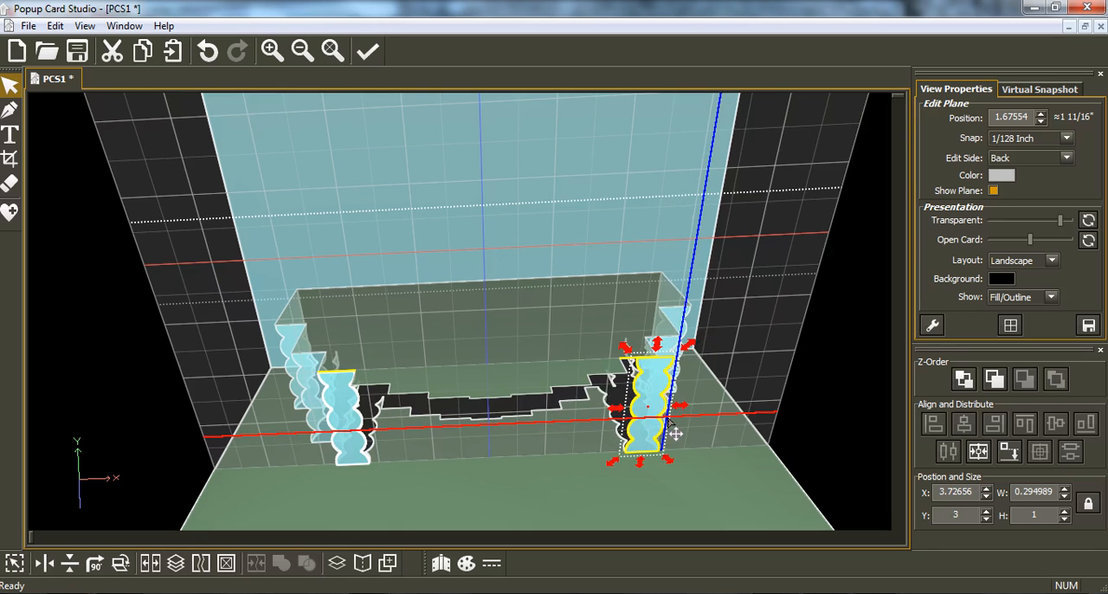
{"action": "key", "text": "Left"}
{"action": "key", "text": "Left"}
{"action": "key", "text": "Left"}
{"action": "key", "text": "Left"}
{"action": "key", "text": "Left"}
{"action": "key", "text": "Left"}
{"action": "key", "text": "Left"}
{"action": "key", "text": "Left"}
{"action": "key", "text": "Left"}
{"action": "key", "text": "Left"}
{"action": "key", "text": "Left"}
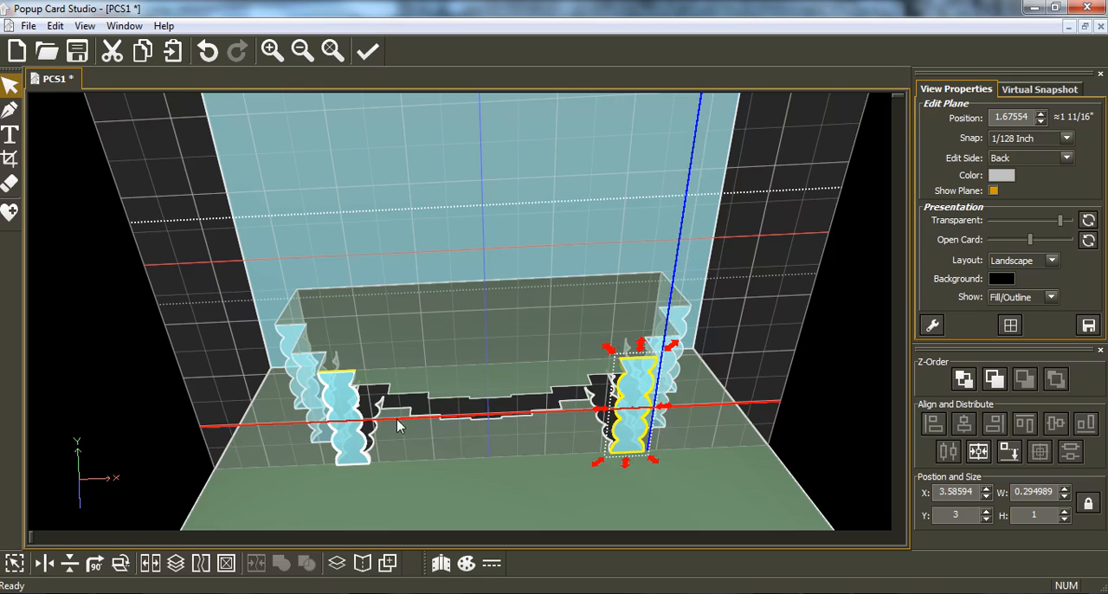
Step: Copy the two strips on the current plane and paste them onto the edit plane at position 1.88628
{"action": "left_click", "coordinate": [344, 439], "text": "shift"}
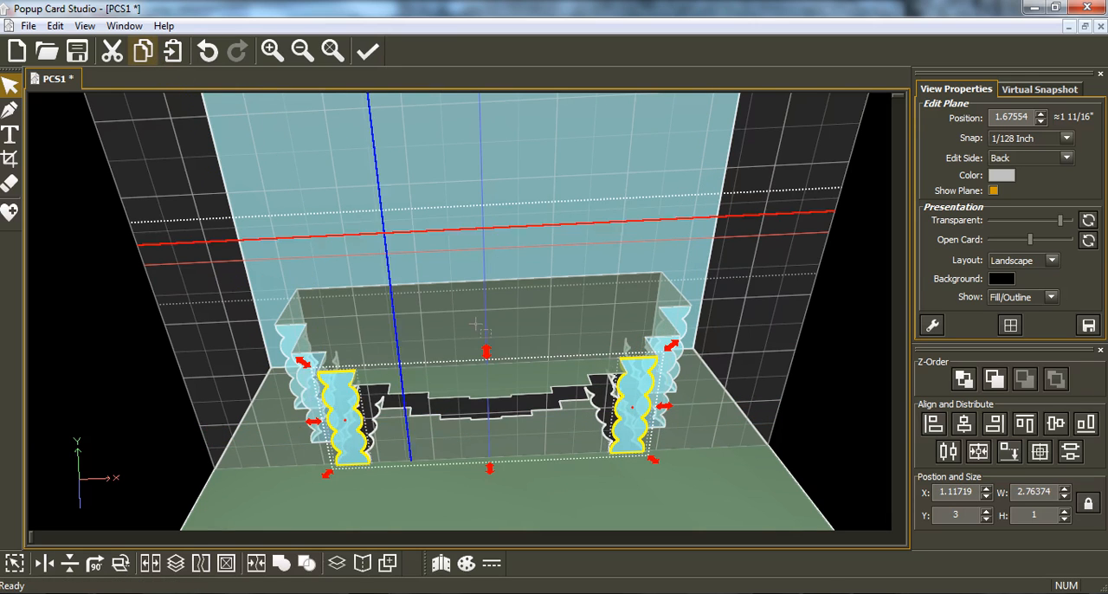
{"action": "left_click", "coordinate": [504, 415]}
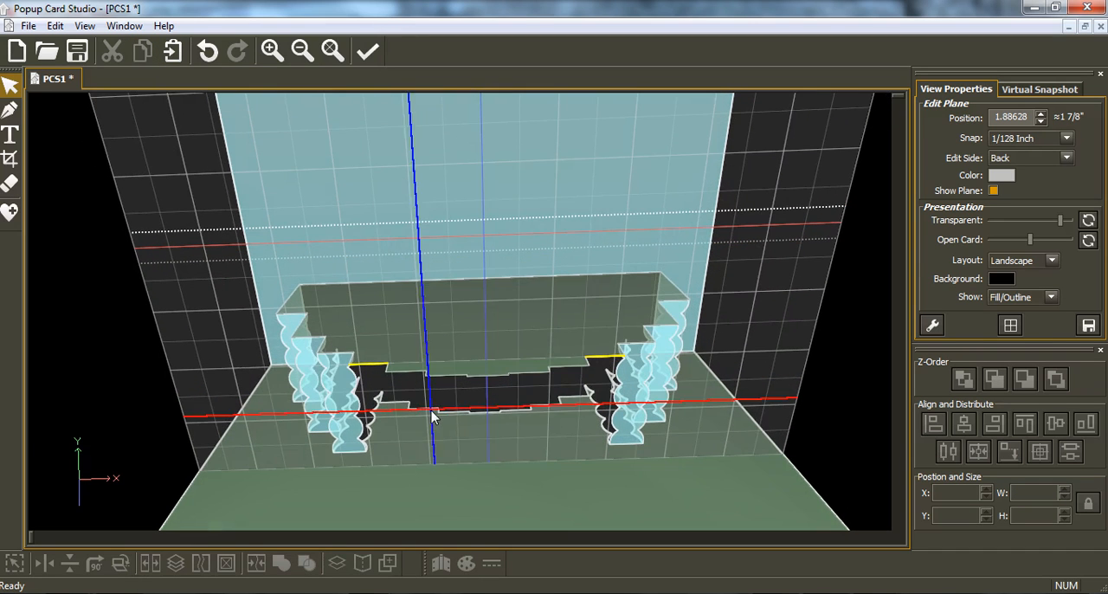
{"action": "left_click", "coordinate": [173, 57]}
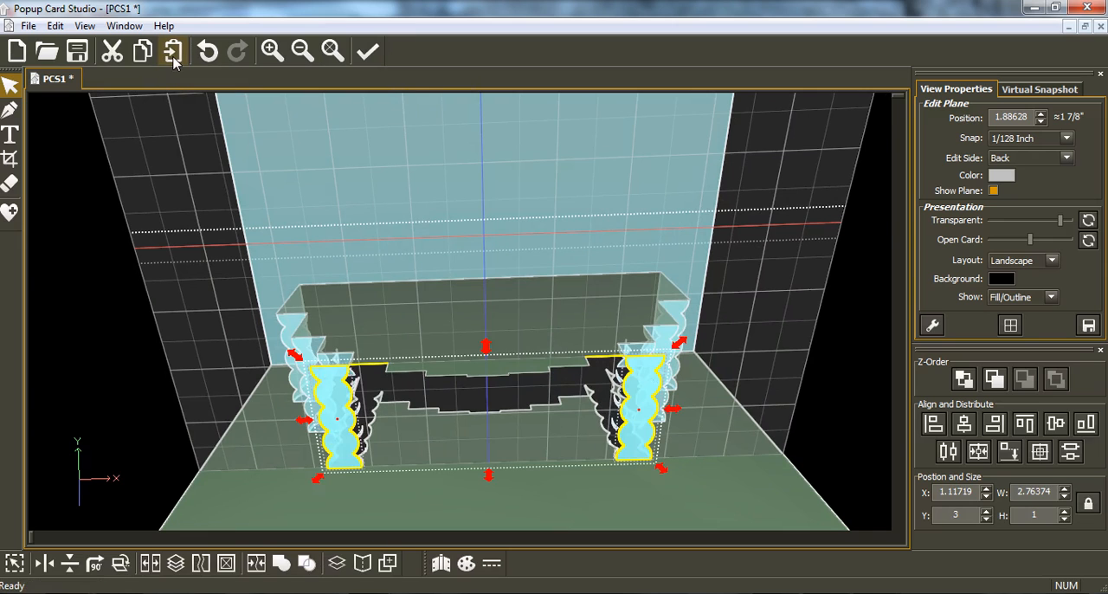
Step: Move only the left strip on the 1.88628 plane inward to about X 1.43, over the next cake step
{"action": "left_click", "coordinate": [344, 463]}
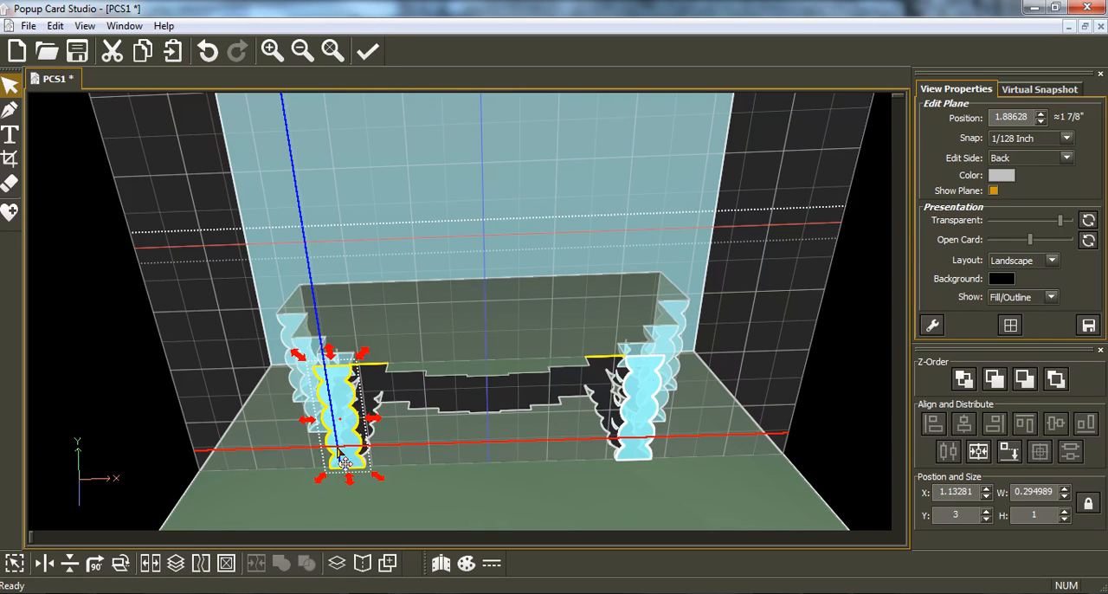
{"action": "key", "text": "Right"}
{"action": "key", "text": "Right"}
{"action": "key", "text": "Right"}
{"action": "key", "text": "Right"}
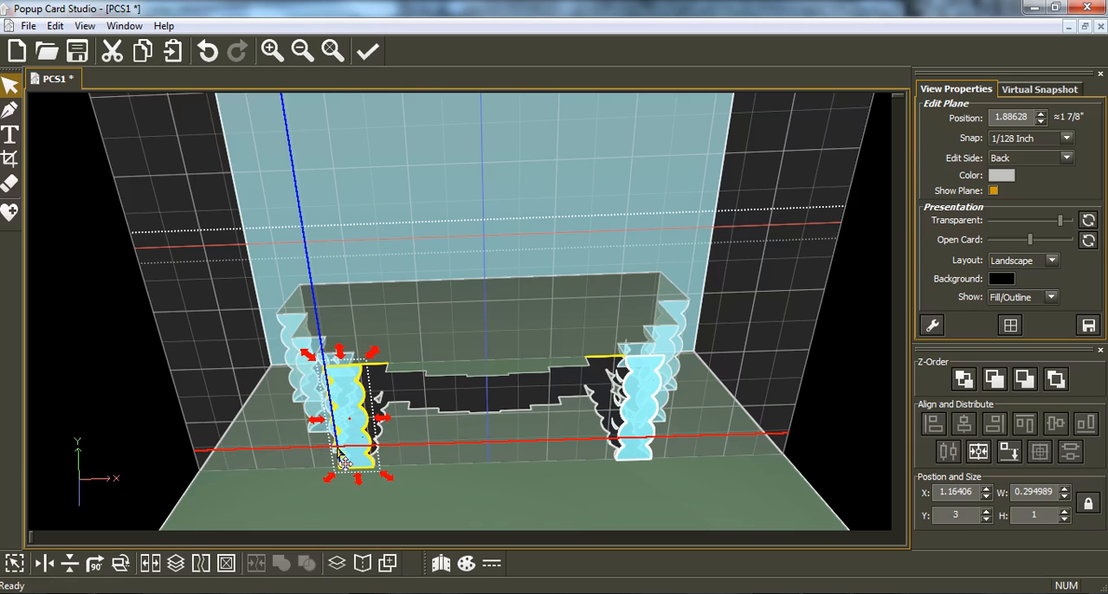
{"action": "key", "text": "Right"}
{"action": "key", "text": "Right"}
{"action": "key", "text": "Right"}
{"action": "key", "text": "Right"}
{"action": "key", "text": "Right"}
{"action": "key", "text": "Right"}
{"action": "key", "text": "Right"}
{"action": "key", "text": "Right"}
{"action": "key", "text": "Right"}
{"action": "key", "text": "Right"}
{"action": "key", "text": "Right"}
{"action": "key", "text": "Right"}
{"action": "key", "text": "Right"}
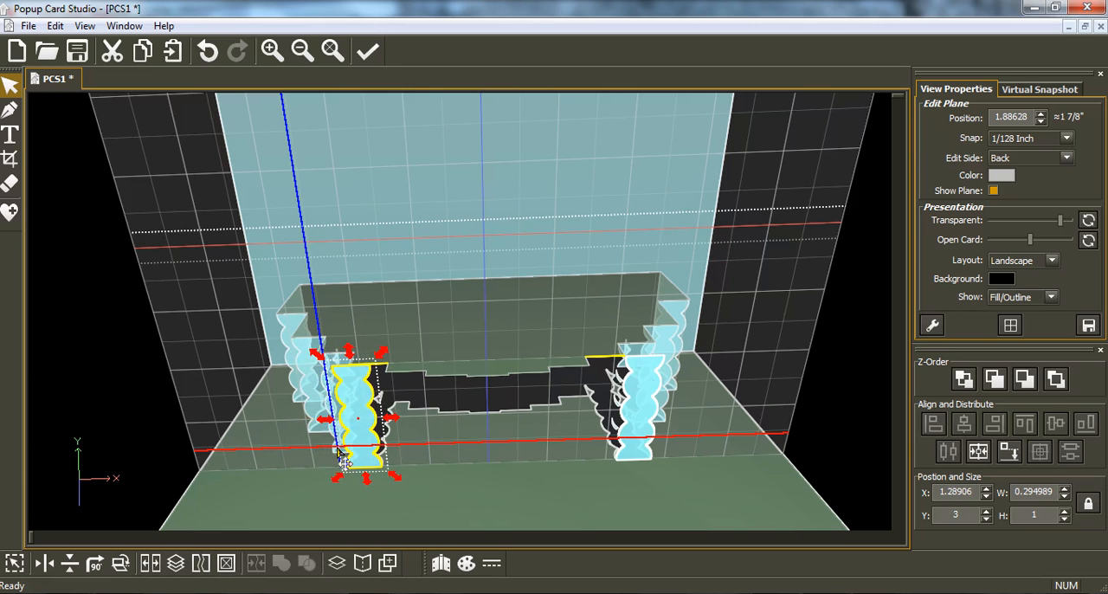
{"action": "key", "text": "Right"}
{"action": "key", "text": "Right"}
{"action": "key", "text": "Right"}
{"action": "key", "text": "Right"}
{"action": "key", "text": "Right"}
{"action": "key", "text": "Right"}
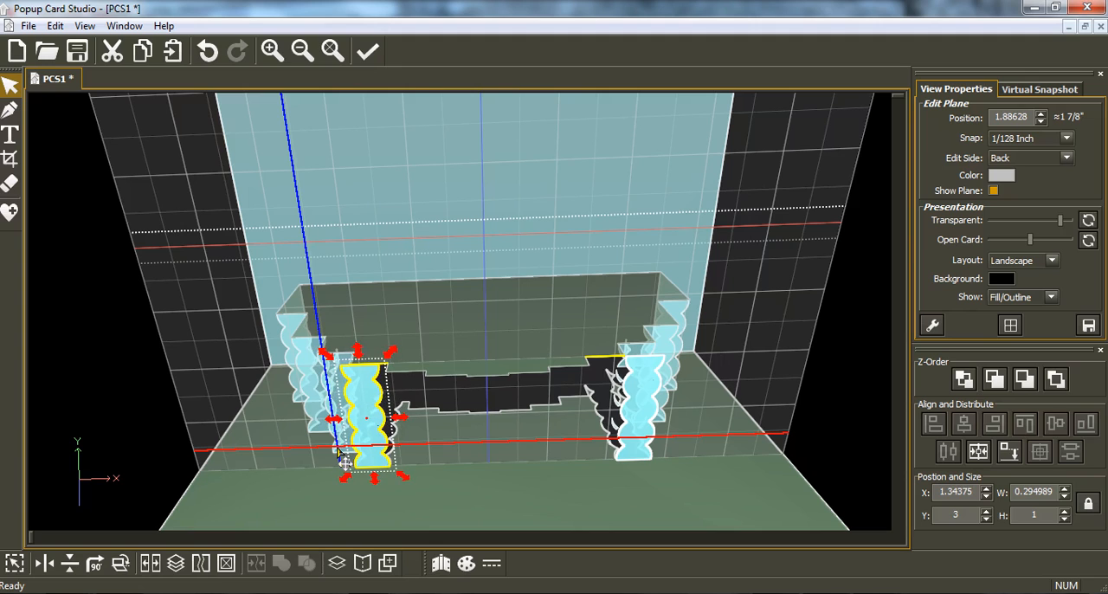
{"action": "key", "text": "Right"}
{"action": "key", "text": "Right"}
{"action": "key", "text": "Right"}
{"action": "key", "text": "Right"}
{"action": "key", "text": "Right"}
{"action": "key", "text": "Right"}
{"action": "key", "text": "Right"}
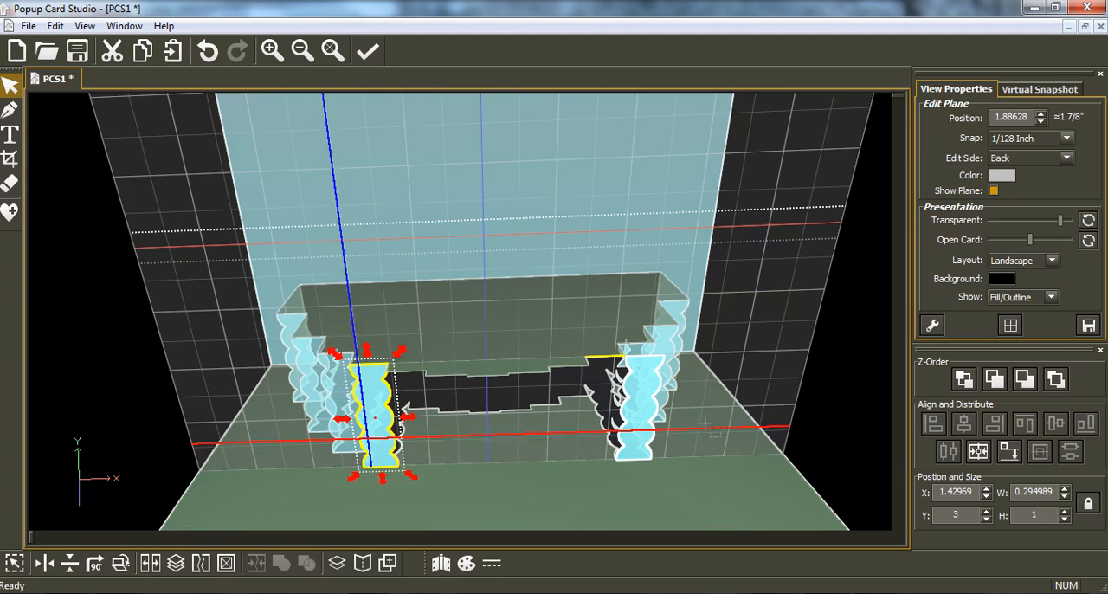
Step: Move the right strip on the 1.88628 plane inward to about X 3.28, over its matching cake step
{"action": "left_click", "coordinate": [645, 442]}
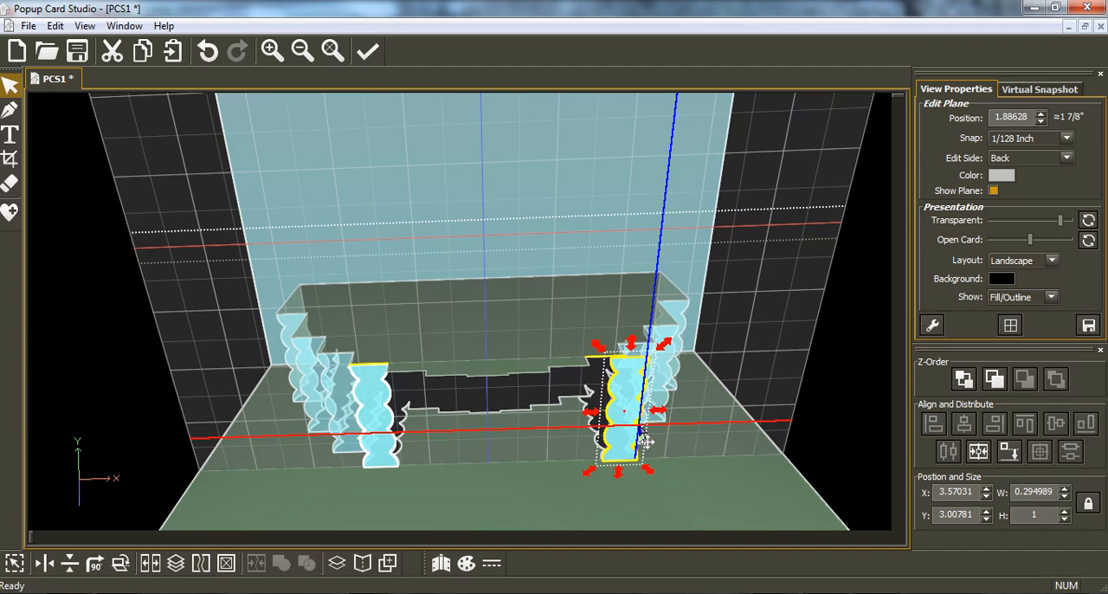
{"action": "key", "text": "Left"}
{"action": "key", "text": "Left"}
{"action": "key", "text": "Left"}
{"action": "key", "text": "Left"}
{"action": "key", "text": "Left"}
{"action": "key", "text": "Left"}
{"action": "key", "text": "Left"}
{"action": "key", "text": "Left"}
{"action": "key", "text": "Left"}
{"action": "key", "text": "Left"}
{"action": "key", "text": "Left"}
{"action": "key", "text": "Left"}
{"action": "key", "text": "Left"}
{"action": "key", "text": "Left"}
{"action": "key", "text": "Left"}
{"action": "key", "text": "Left"}
{"action": "key", "text": "Left"}
{"action": "key", "text": "Left"}
{"action": "key", "text": "Left"}
{"action": "key", "text": "Left"}
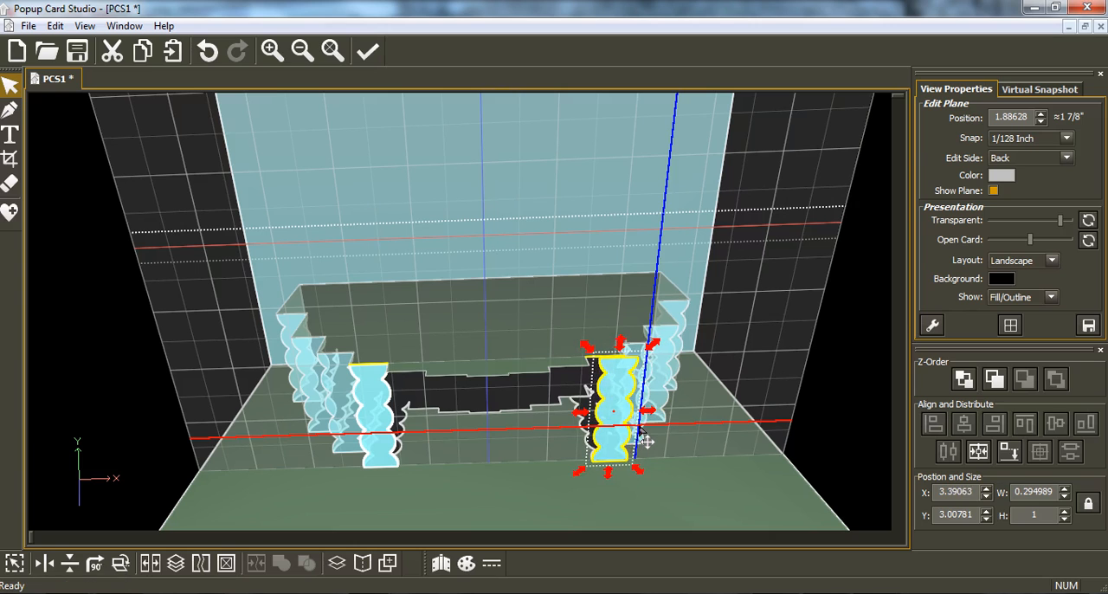
{"action": "key", "text": "Left"}
{"action": "key", "text": "Left"}
{"action": "key", "text": "Left"}
{"action": "key", "text": "Left"}
{"action": "key", "text": "Left"}
{"action": "key", "text": "Left"}
{"action": "key", "text": "Left"}
{"action": "key", "text": "Left"}
{"action": "key", "text": "Left"}
{"action": "key", "text": "Left"}
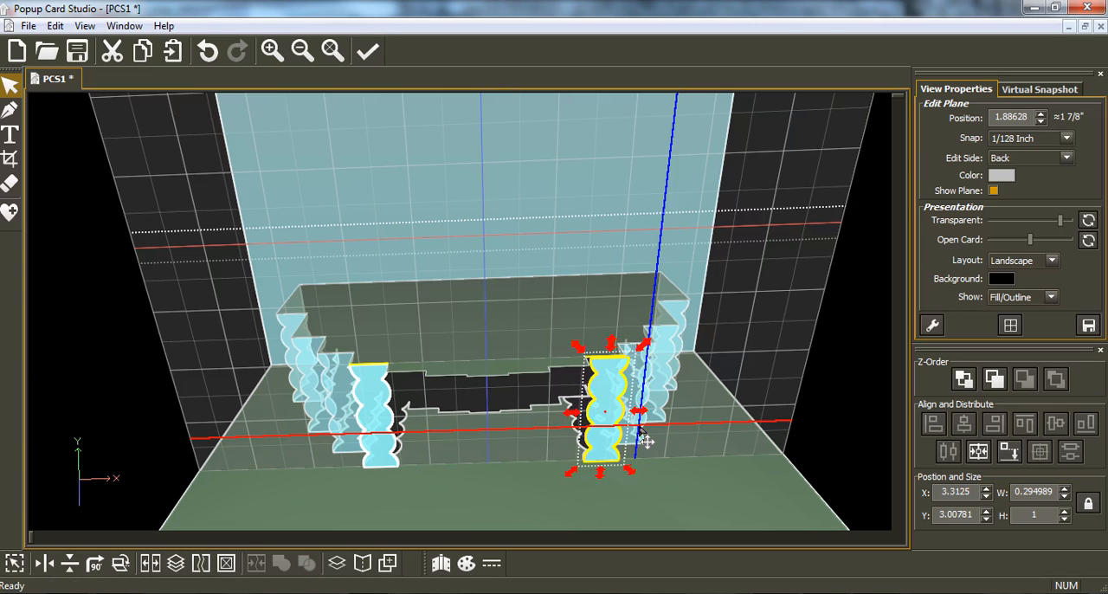
{"action": "key", "text": "Left"}
{"action": "key", "text": "Left"}
{"action": "key", "text": "Left"}
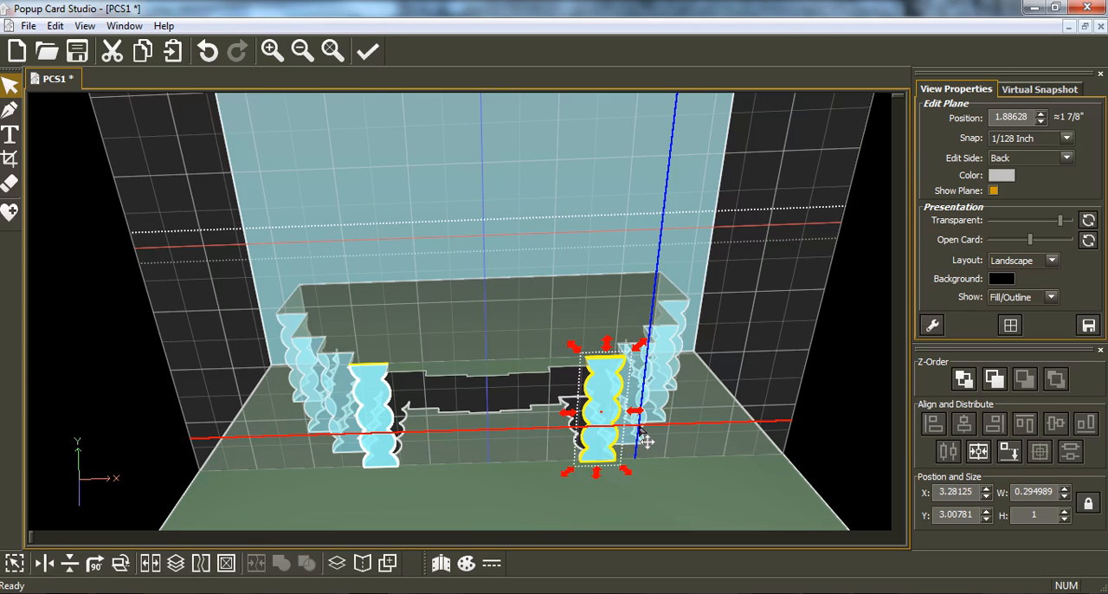
Step: Copy both strips on the 1.88628 plane and paste them onto the edit plane at position 2.0229
{"action": "left_click", "coordinate": [386, 440], "text": "shift"}
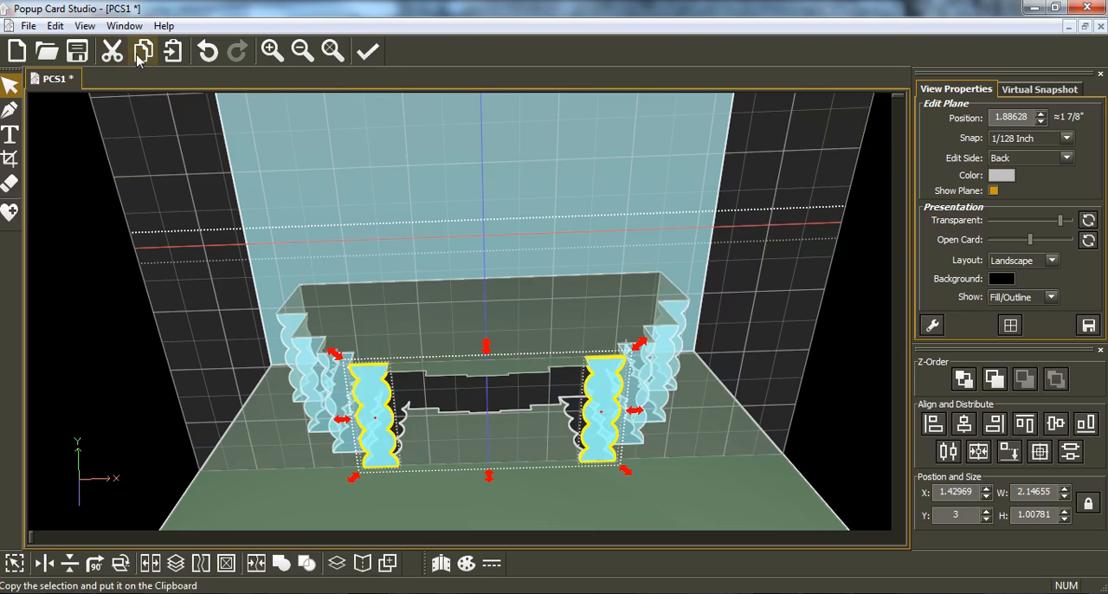
{"action": "left_click", "coordinate": [466, 419]}
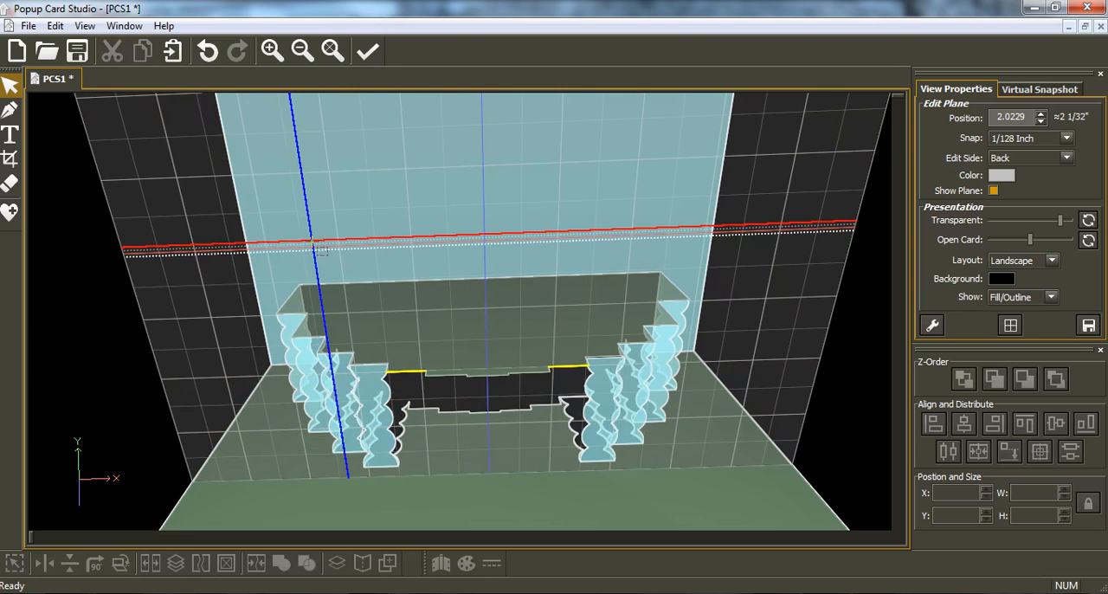
{"action": "left_click", "coordinate": [173, 54]}
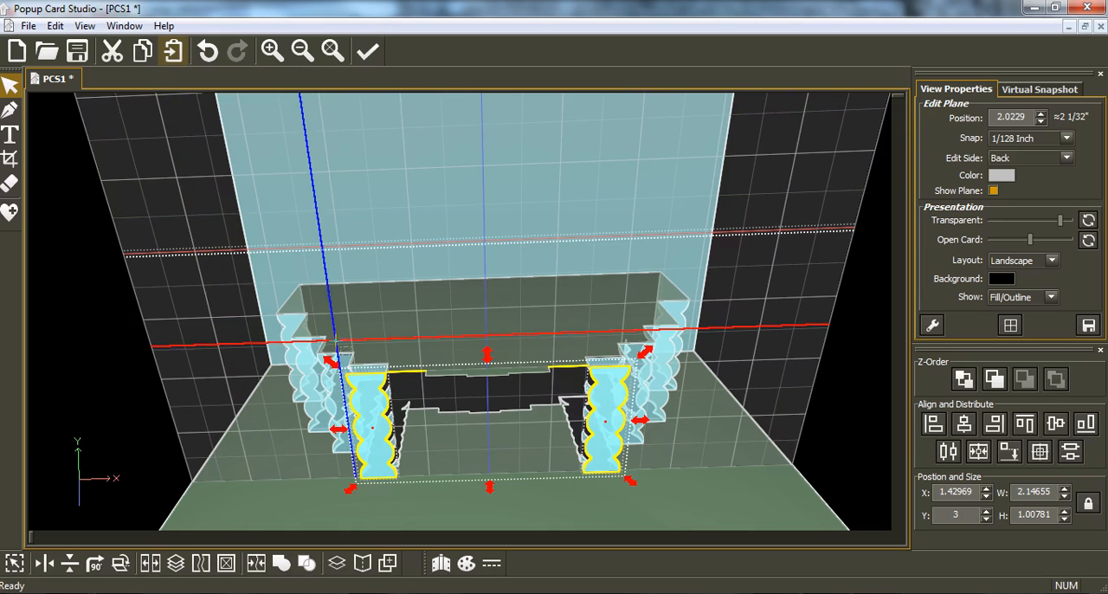
Step: Move the left pasted strip inward to about X 1.74 and the right one inward to about X 2.97
{"action": "left_click", "coordinate": [330, 525]}
{"action": "left_click", "coordinate": [382, 472]}
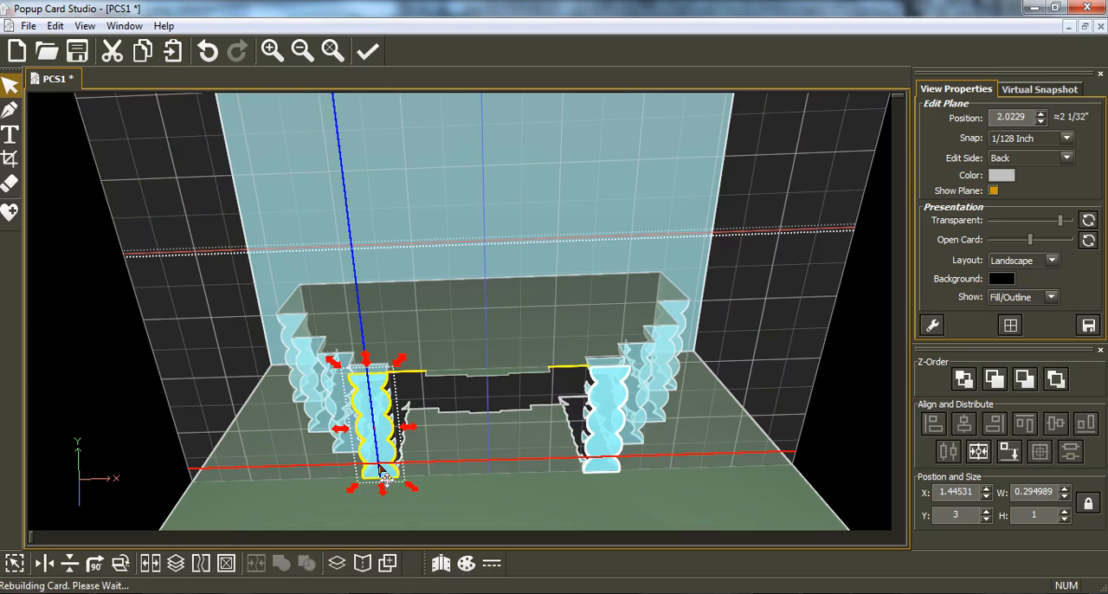
{"action": "key", "text": "Right"}
{"action": "key", "text": "Right"}
{"action": "key", "text": "Right"}
{"action": "key", "text": "Right"}
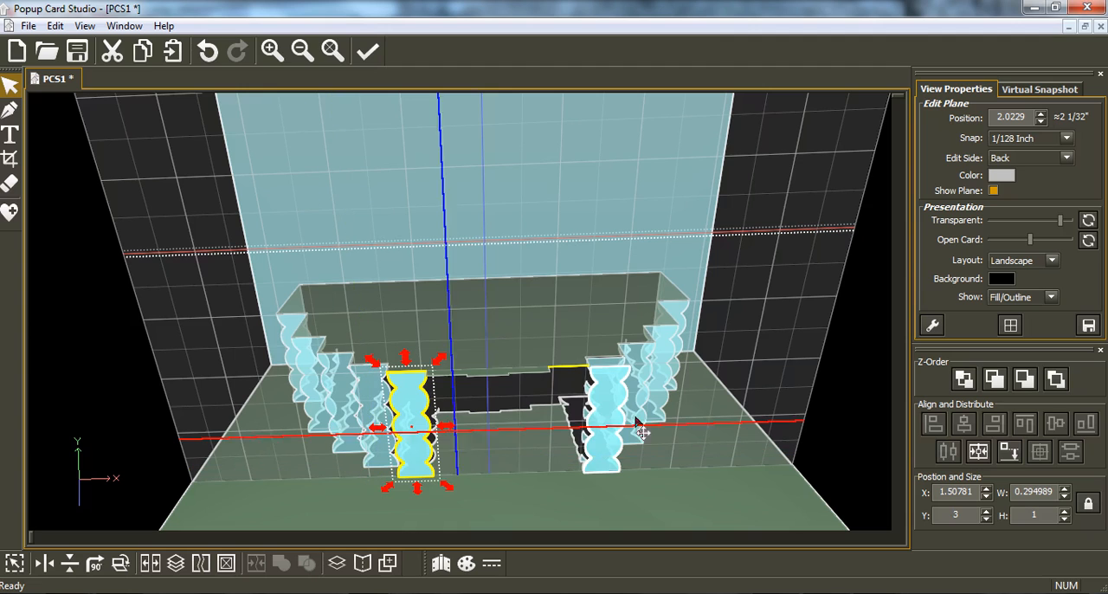
{"action": "left_click", "coordinate": [614, 437]}
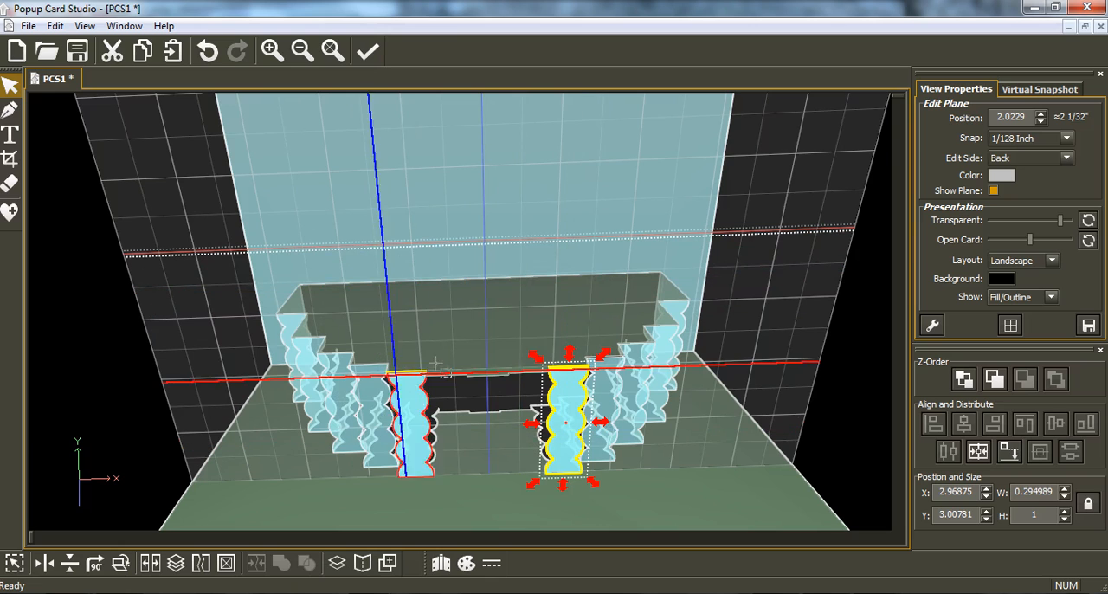
Step: Copy both strips on the 2.0229 plane and paste them onto the edit plane at position 2.09986
{"action": "left_click", "coordinate": [421, 426], "text": "shift"}
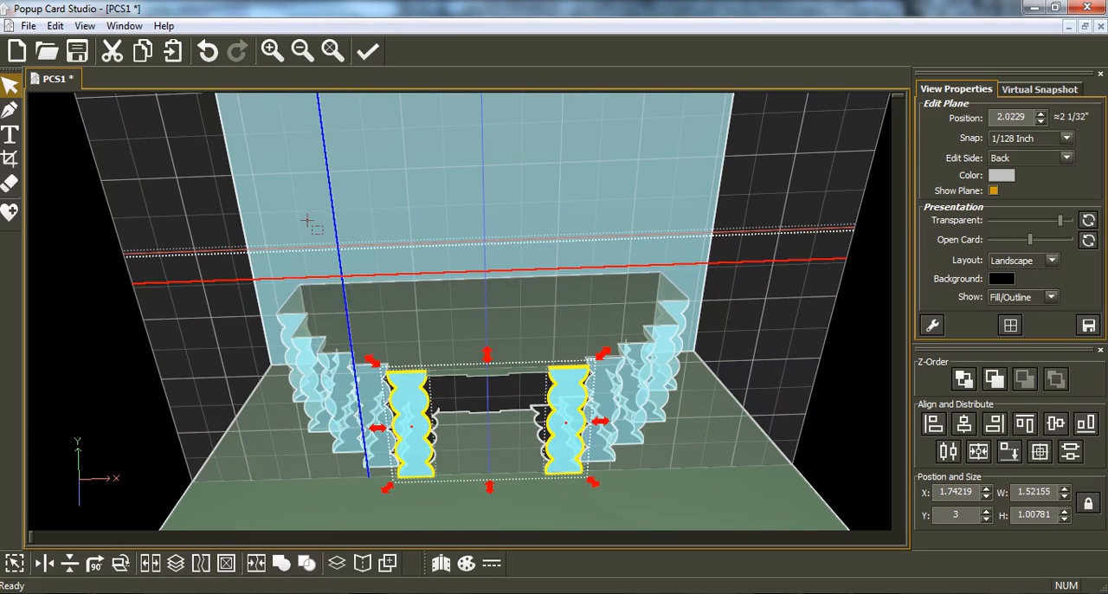
{"action": "left_click", "coordinate": [143, 52]}
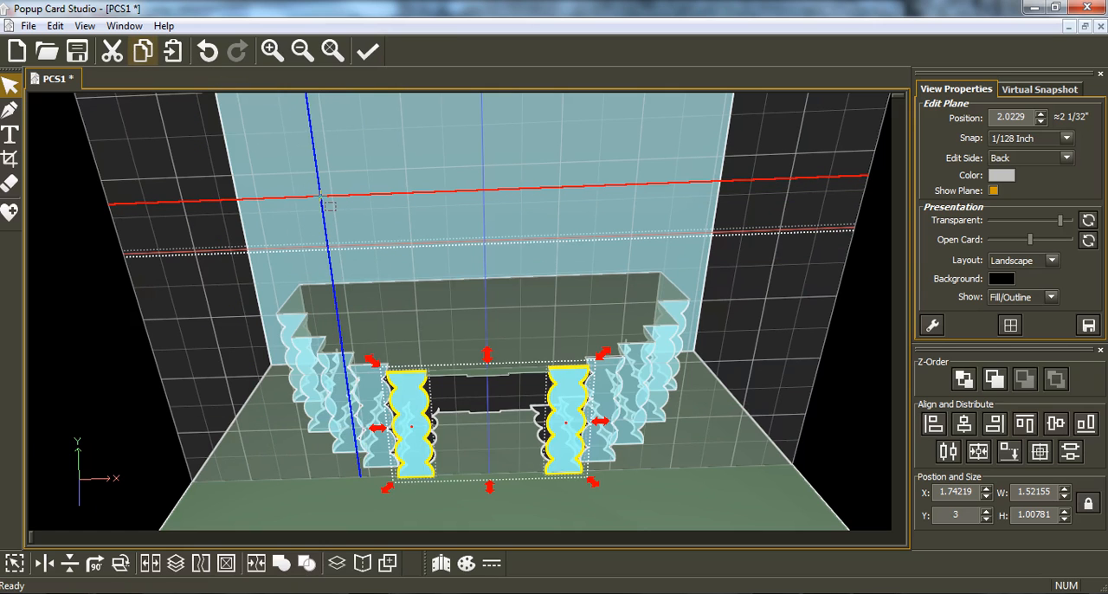
{"action": "scroll", "coordinate": [322, 198], "scroll_direction": "up", "scroll_amount": 1}
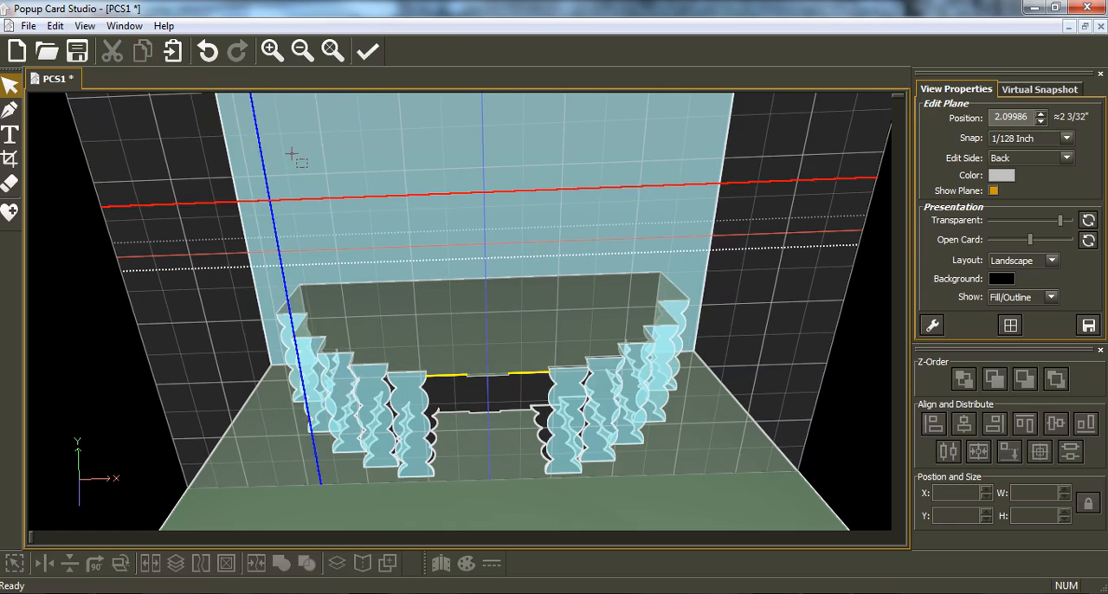
{"action": "left_click", "coordinate": [173, 51]}
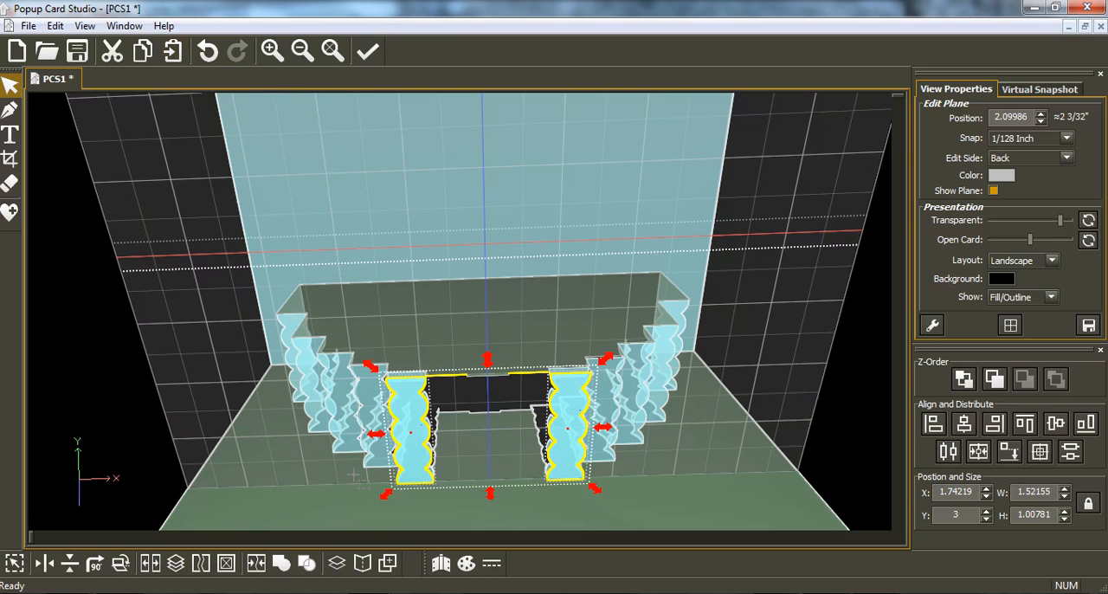
Step: Move only the left strip on the 2.09986 plane inward to about X 2.05, over the next cake step
{"action": "left_click", "coordinate": [414, 474]}
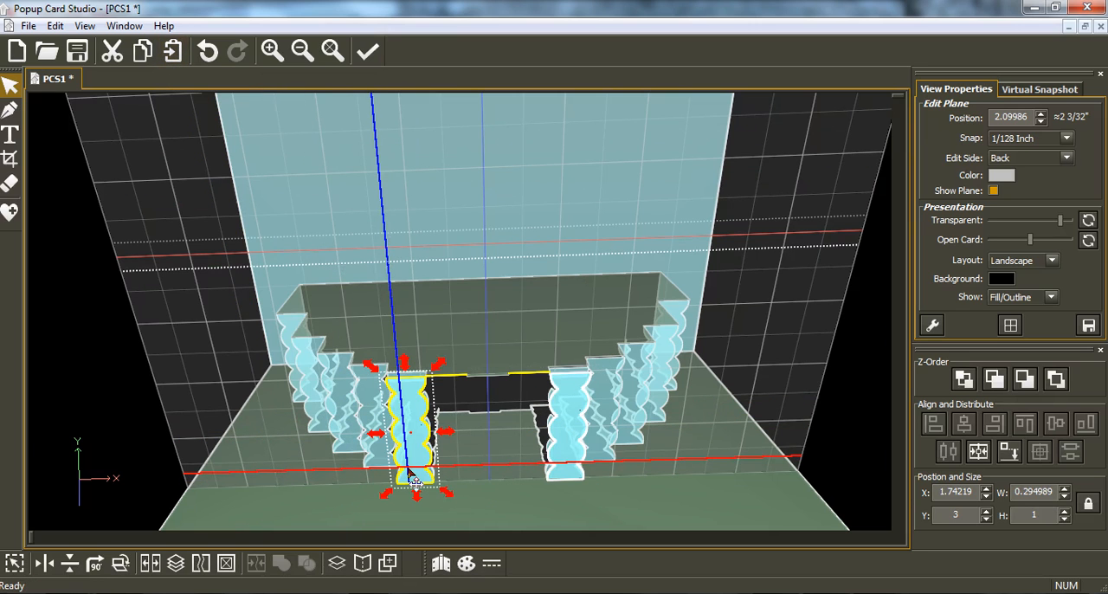
{"action": "key", "text": "Right"}
{"action": "key", "text": "Right"}
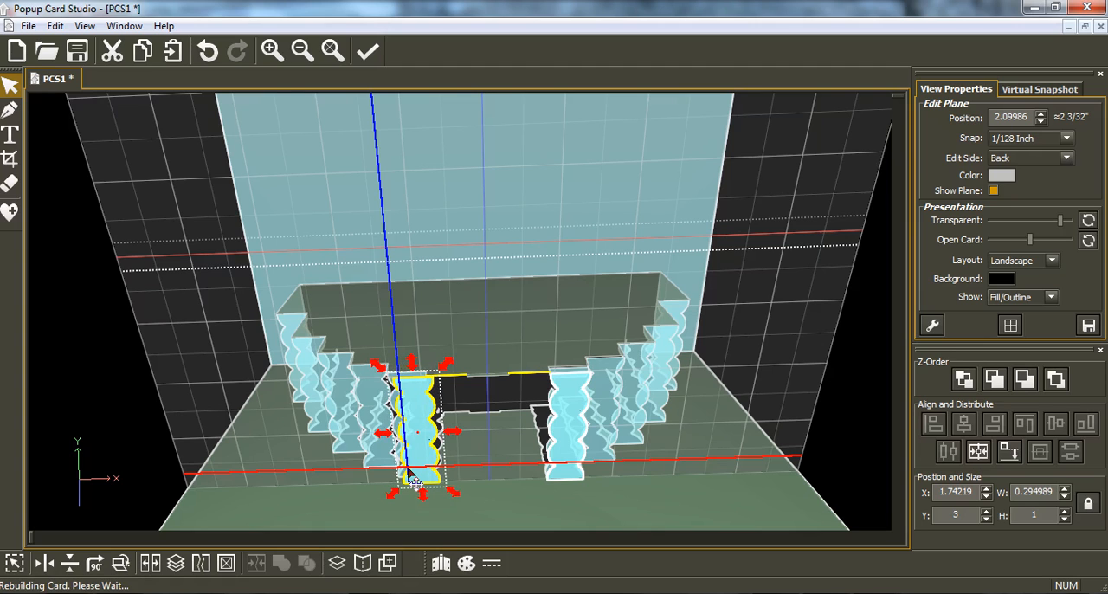
{"action": "key", "text": "Right"}
{"action": "key", "text": "Right"}
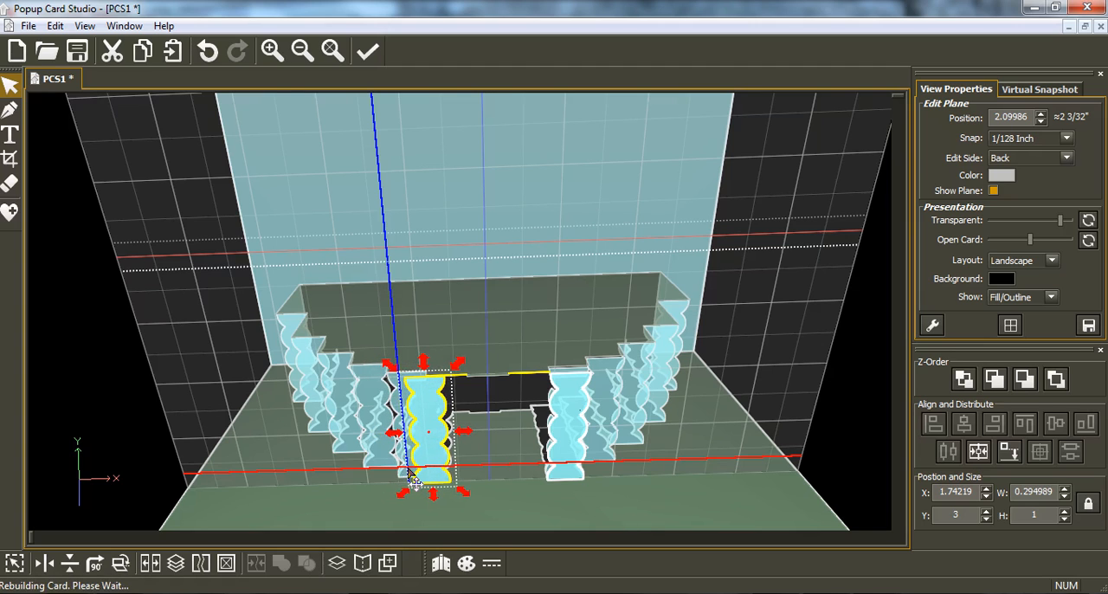
{"action": "key", "text": "Right"}
{"action": "key", "text": "Right"}
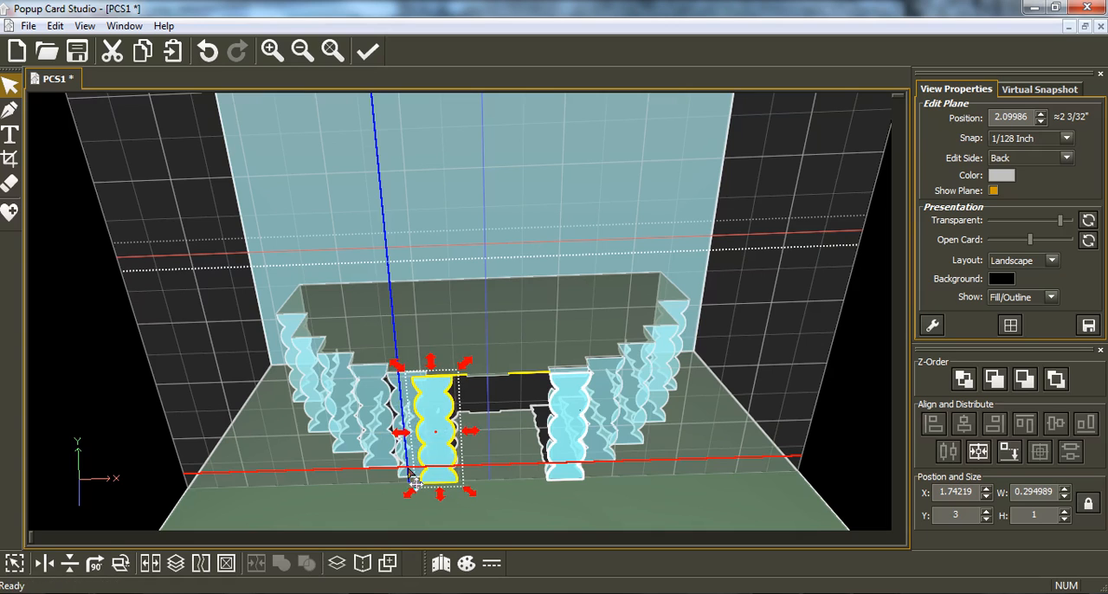
{"action": "key", "text": "Right"}
{"action": "key", "text": "Right"}
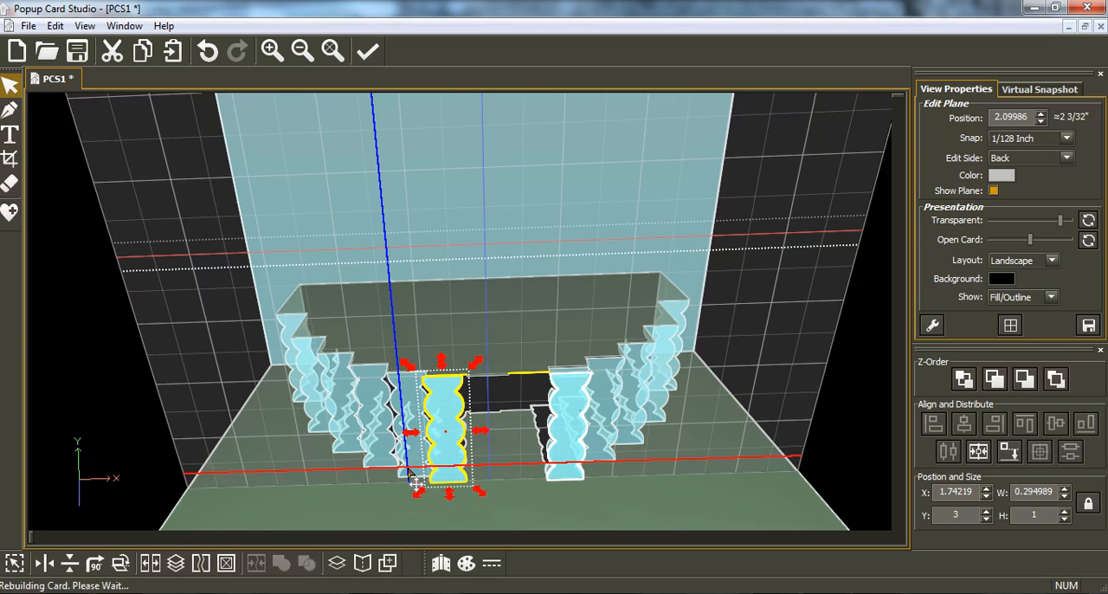
{"action": "key", "text": "Right"}
{"action": "key", "text": "Right"}
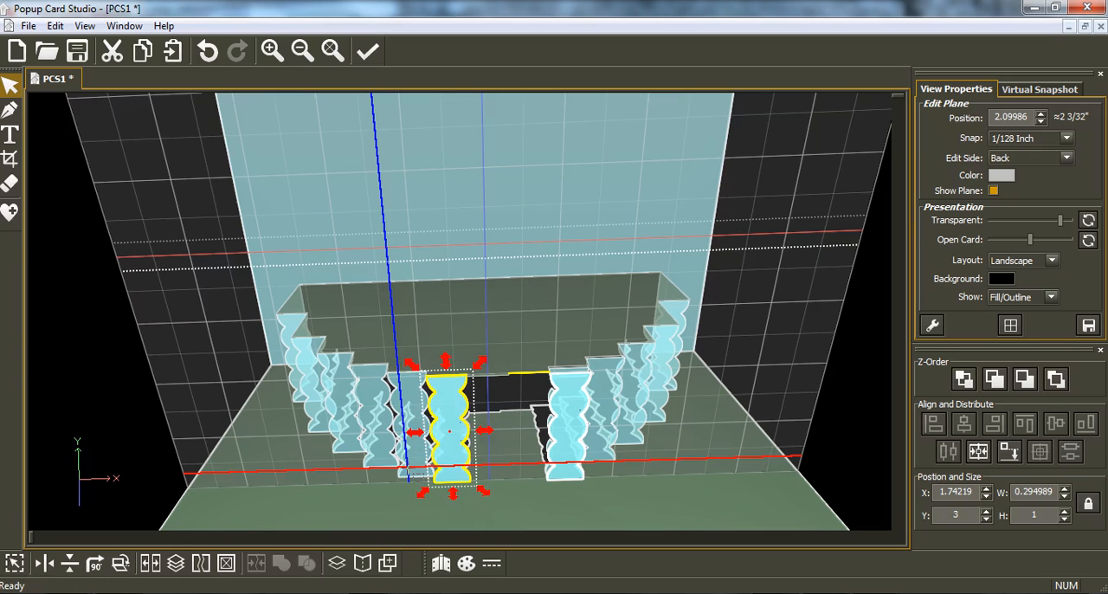
Step: Move the right strip on the 2.09986 plane inward to about X 2.66, over its matching cake step
{"action": "left_click_drag", "start_coordinate": [407, 470], "coordinate": [575, 449]}
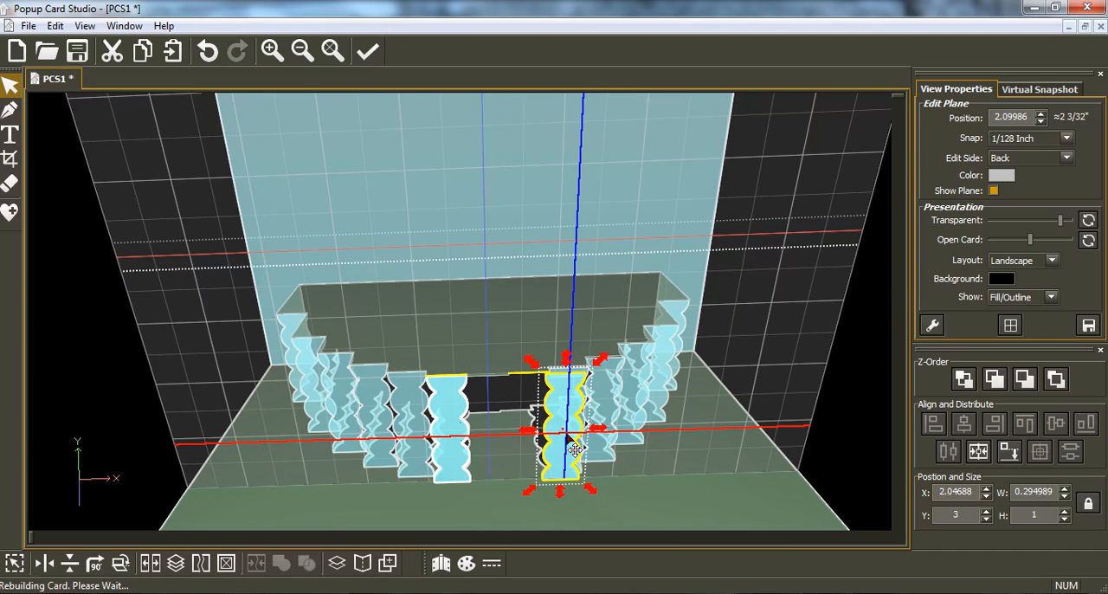
{"action": "key", "text": "Left"}
{"action": "key", "text": "Left"}
{"action": "key", "text": "Left"}
{"action": "key", "text": "Left"}
{"action": "key", "text": "Left"}
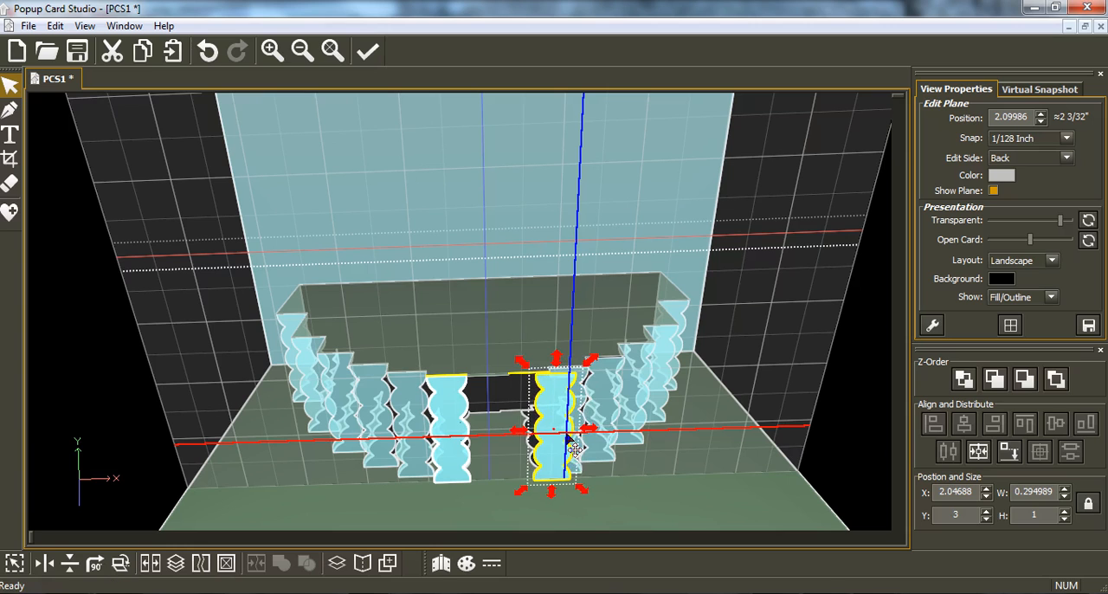
{"action": "key", "text": "Left"}
{"action": "key", "text": "Left"}
{"action": "key", "text": "Left"}
{"action": "key", "text": "Left"}
{"action": "key", "text": "Left"}
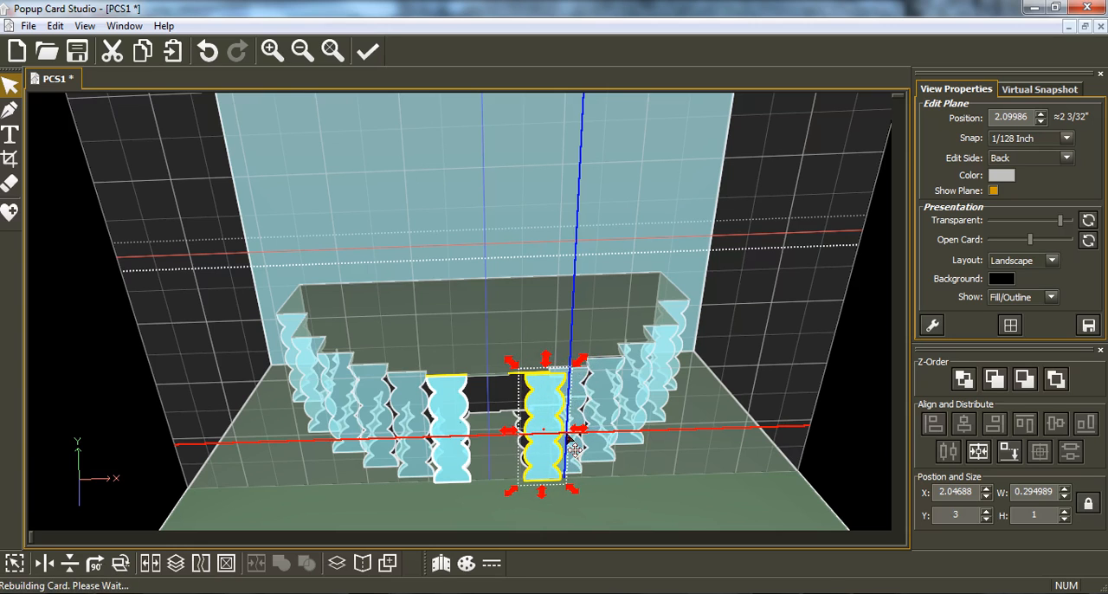
{"action": "key", "text": "Left"}
{"action": "key", "text": "Left"}
{"action": "key", "text": "Left"}
{"action": "key", "text": "Left"}
{"action": "key", "text": "Left"}
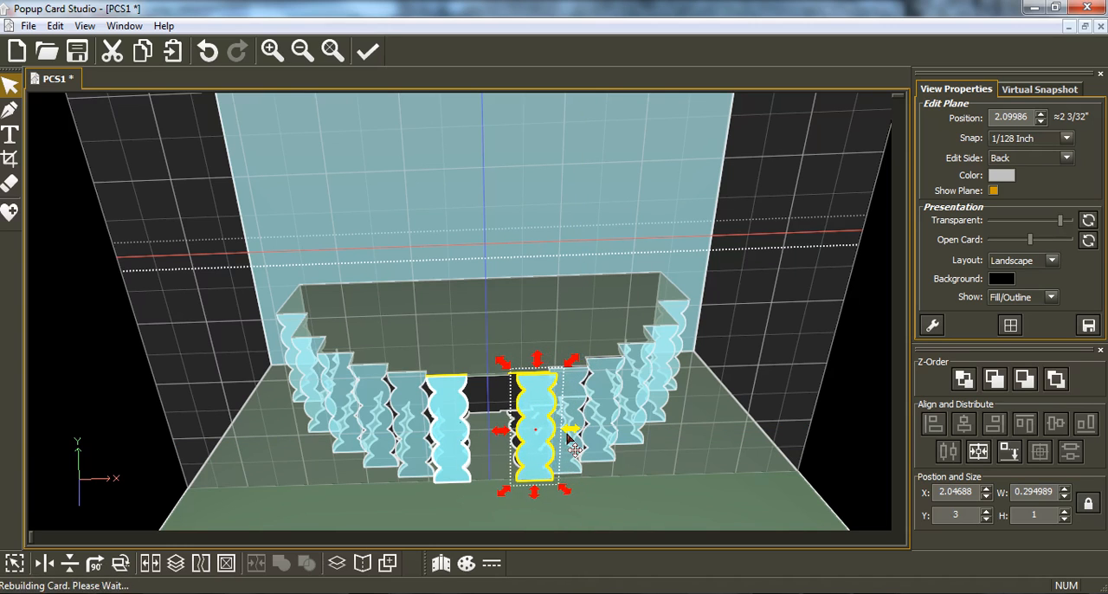
{"action": "key", "text": "Left"}
{"action": "key", "text": "Left"}
{"action": "key", "text": "Left"}
{"action": "key", "text": "Left"}
{"action": "key", "text": "Left"}
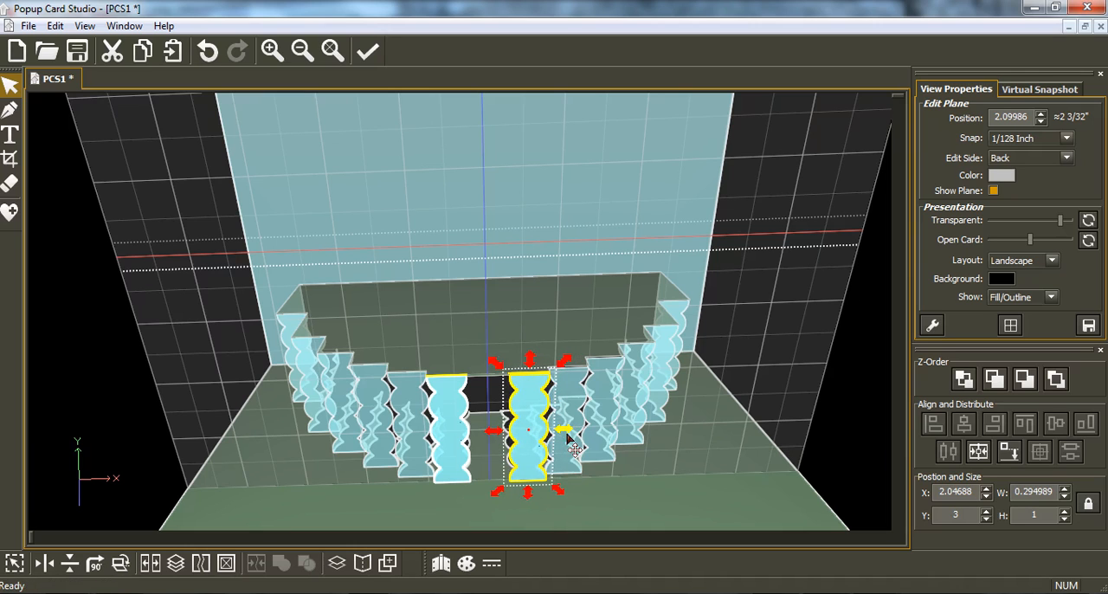
Step: Copy the right strip, paste it onto the edit plane at position 2.125 and centre it horizontally on the card
{"action": "left_click", "coordinate": [141, 54]}
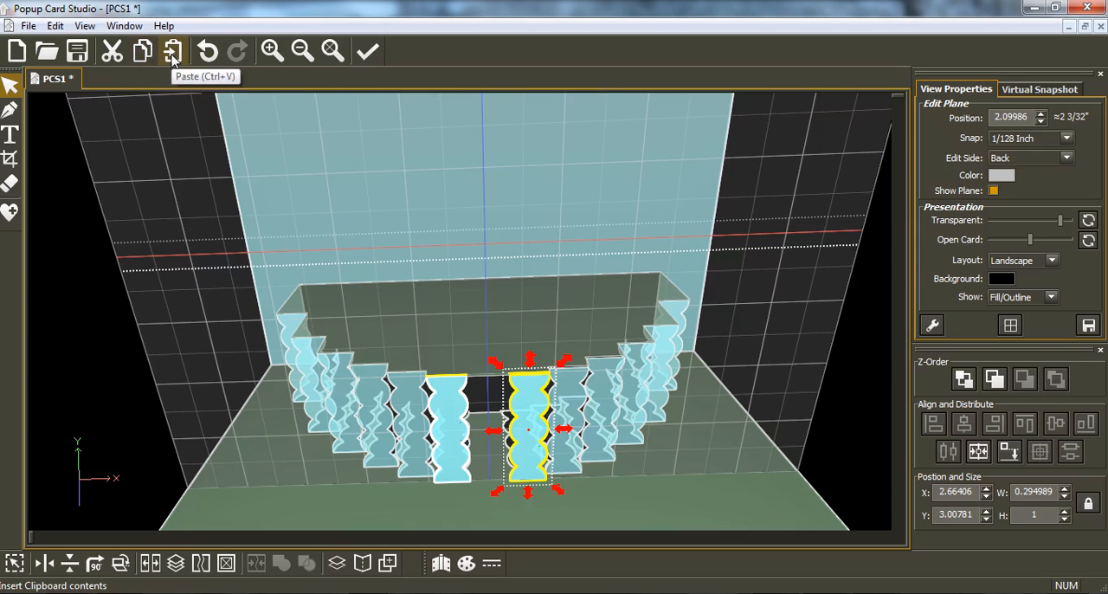
{"action": "left_click", "coordinate": [173, 51]}
{"action": "left_click", "coordinate": [486, 376]}
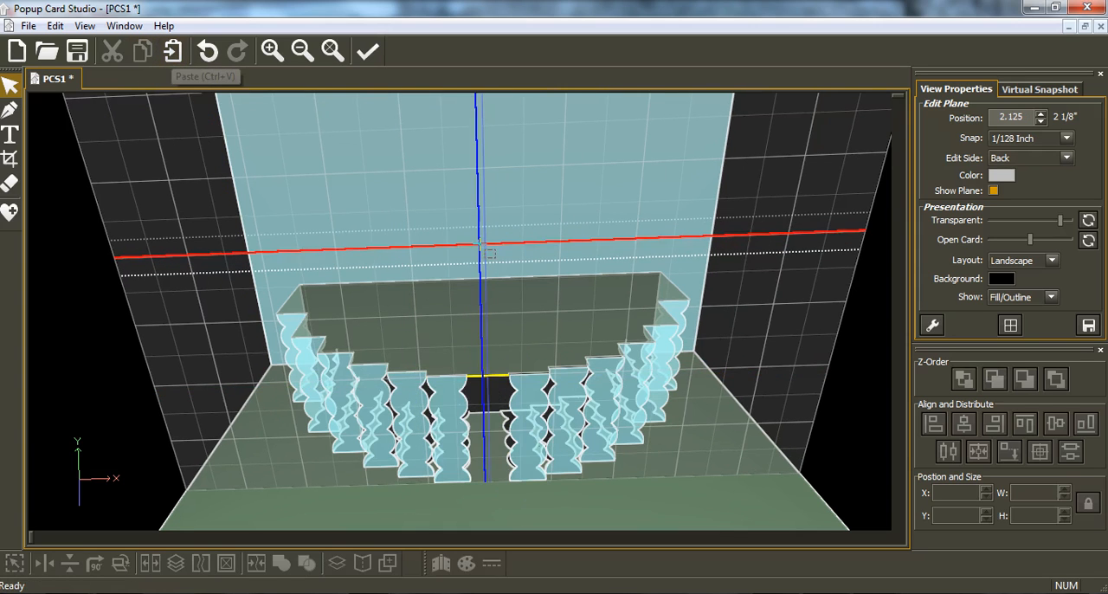
{"action": "left_click", "coordinate": [173, 51]}
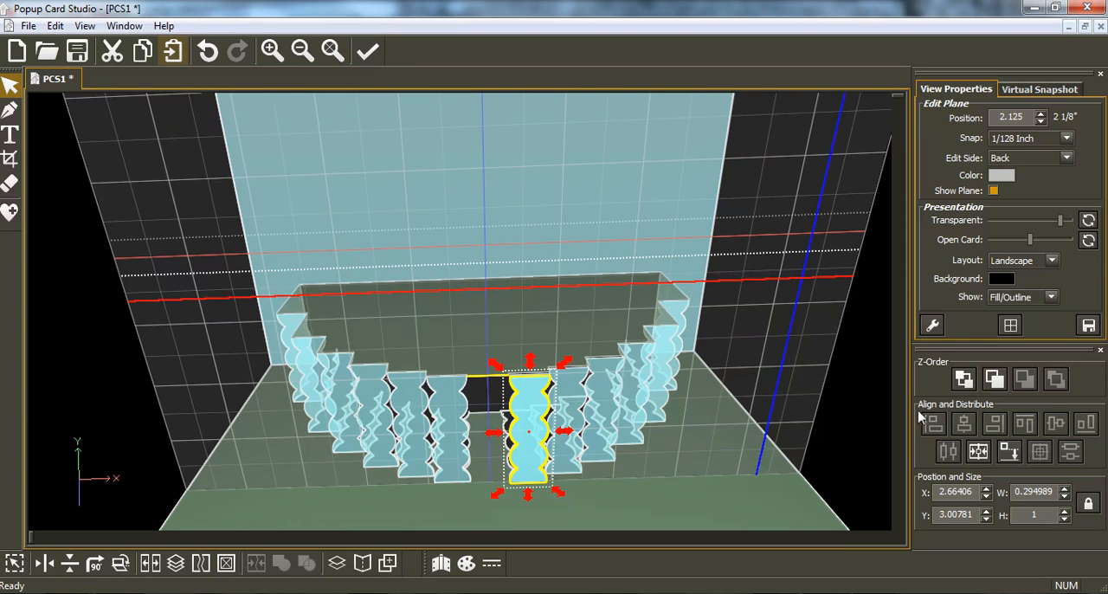
{"action": "left_click", "coordinate": [980, 454]}
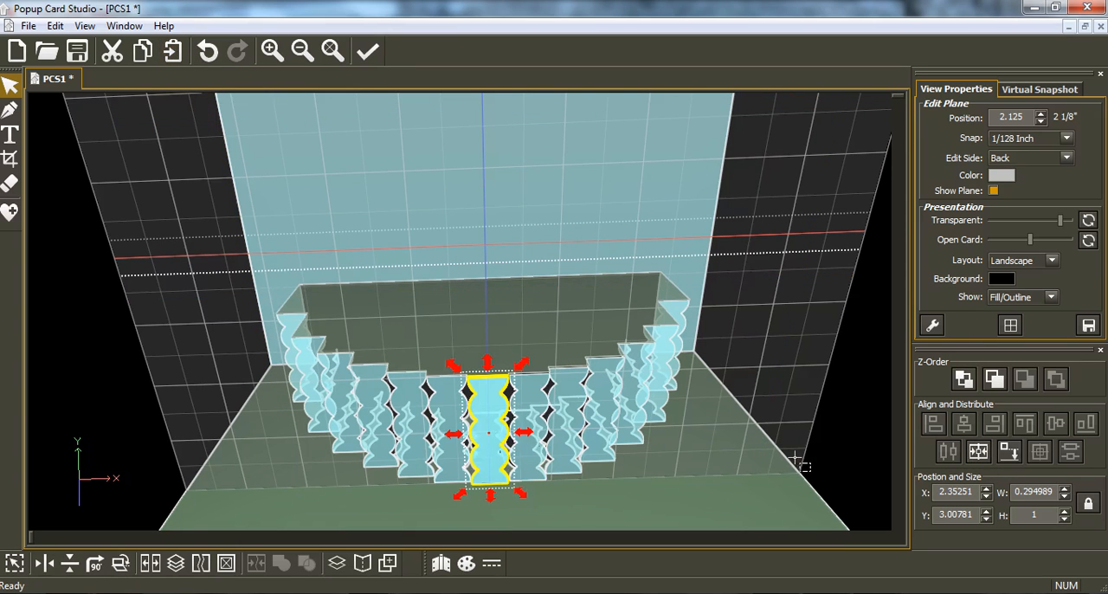
Step: Examine the strips from several angles and check the cut and fold lines at the strip ends in an enlarged print preview
{"action": "right_click_drag", "start_coordinate": [455, 482], "coordinate": [458, 438]}
{"action": "right_click_drag", "start_coordinate": [544, 441], "coordinate": [527, 450]}
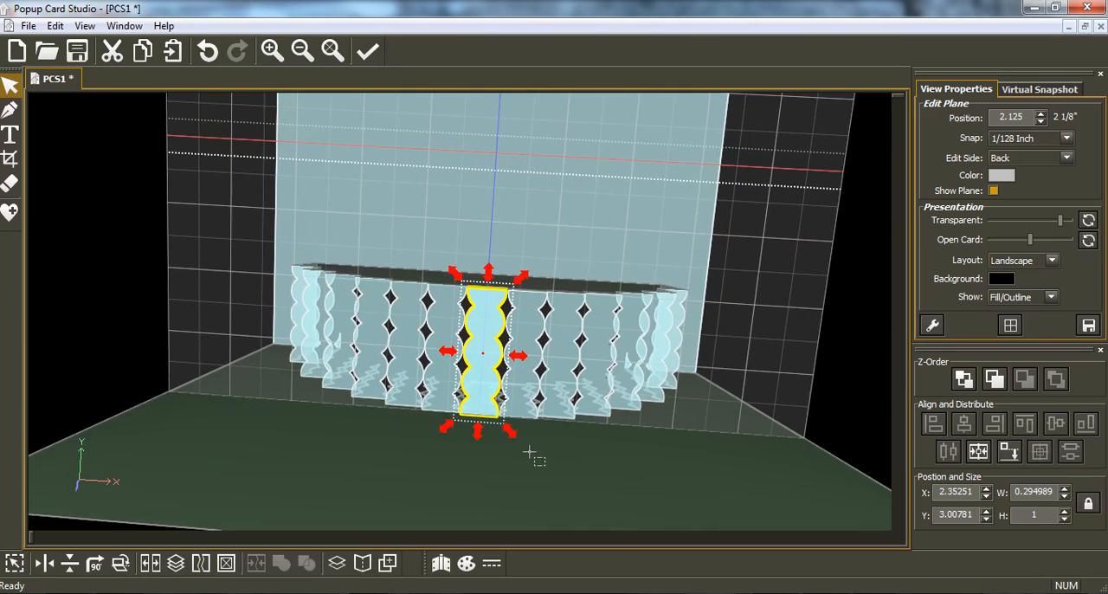
{"action": "right_click_drag", "start_coordinate": [351, 377], "coordinate": [379, 403]}
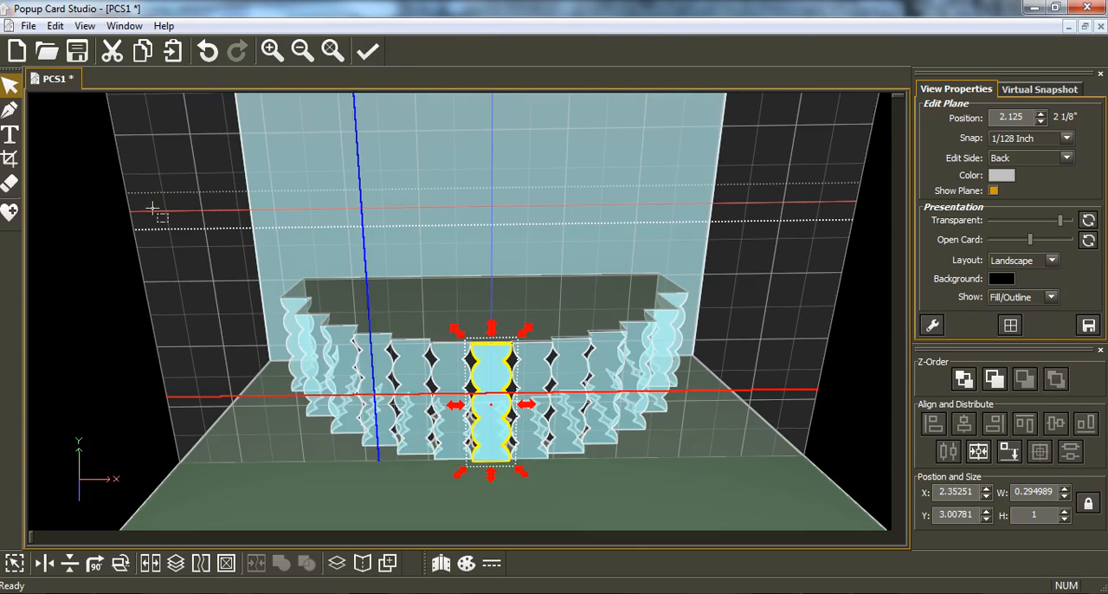
{"action": "left_click", "coordinate": [29, 27]}
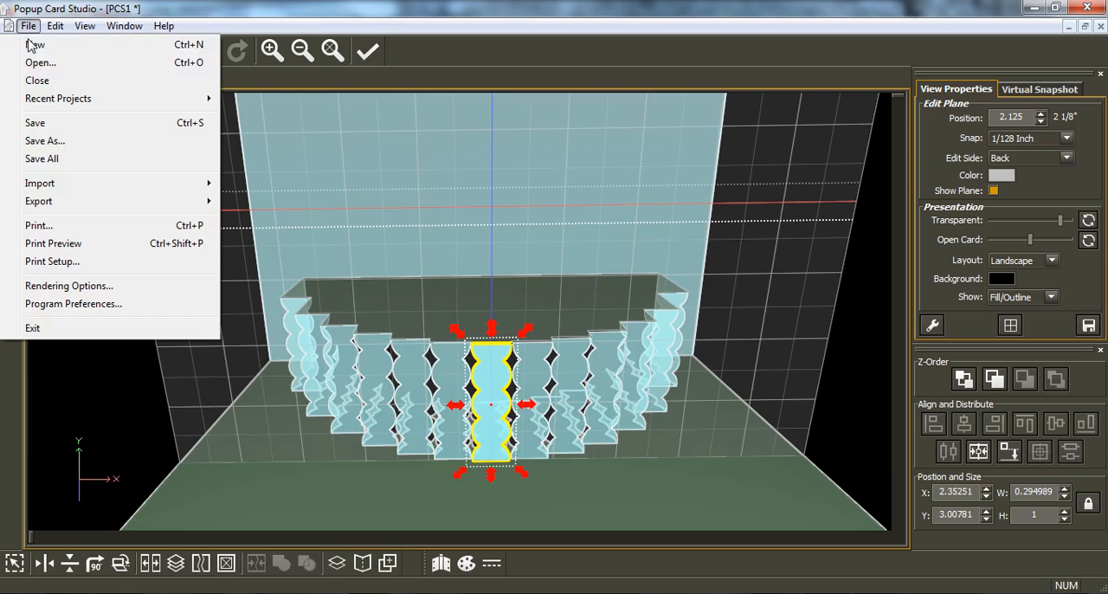
{"action": "left_click", "coordinate": [102, 248]}
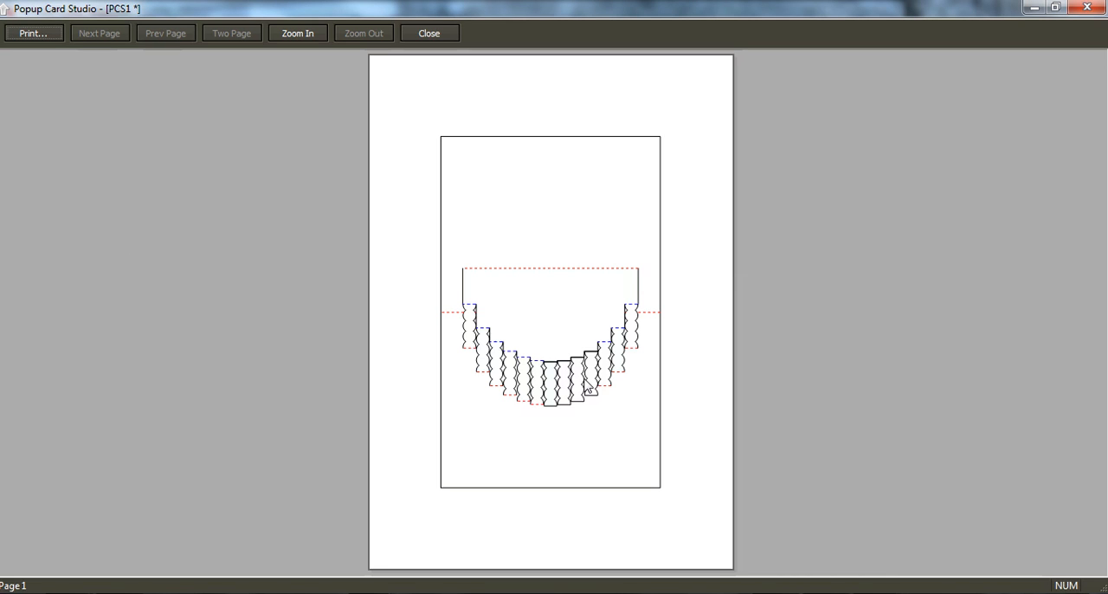
{"action": "left_click", "coordinate": [554, 373]}
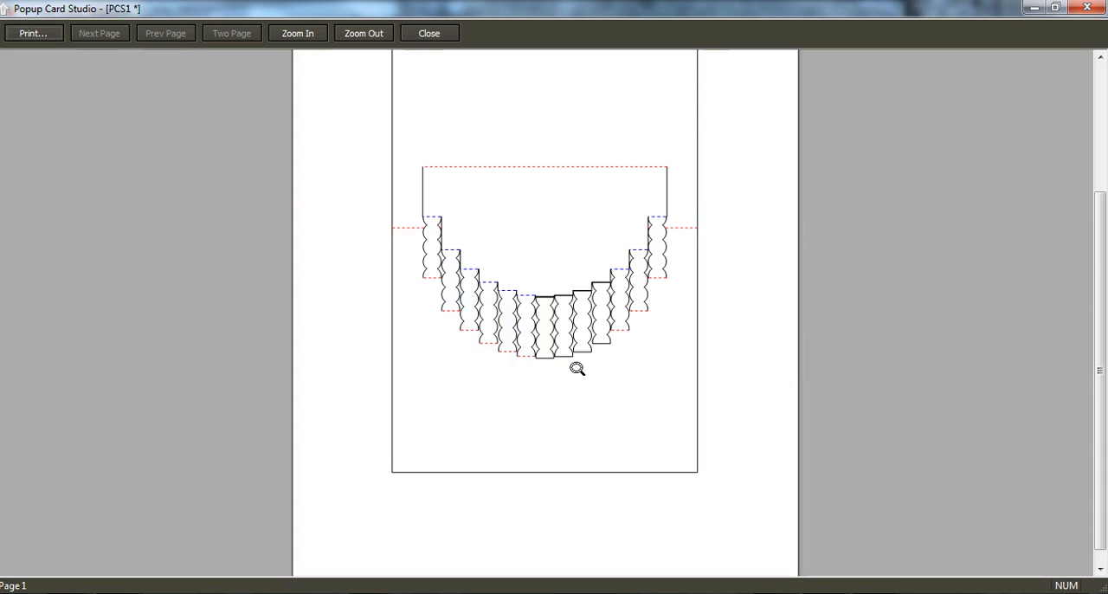
{"action": "left_click", "coordinate": [552, 338]}
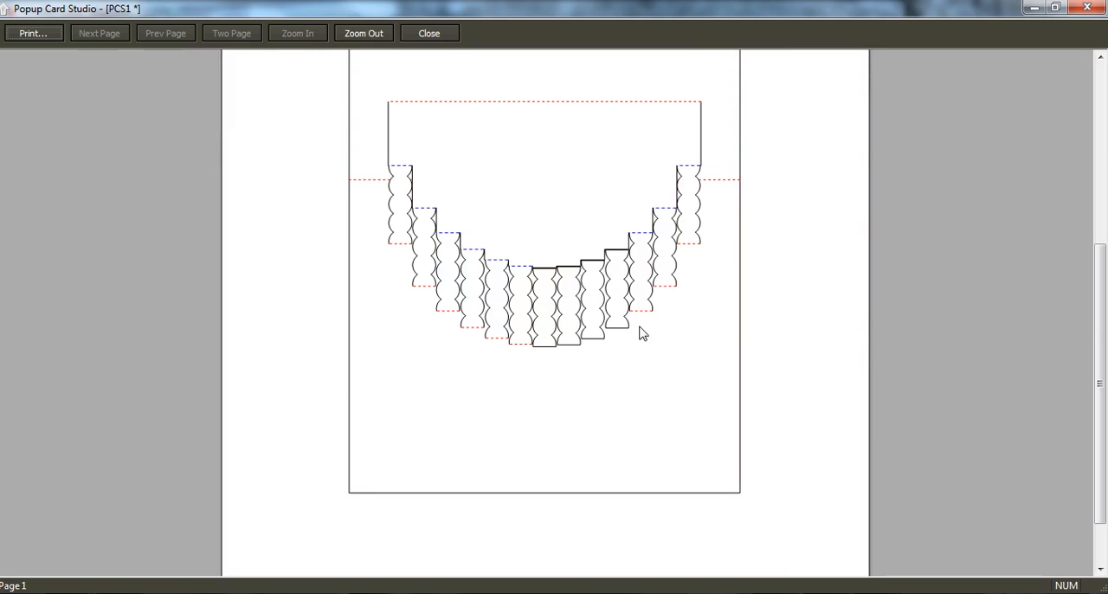
{"action": "left_click", "coordinate": [1088, 8]}
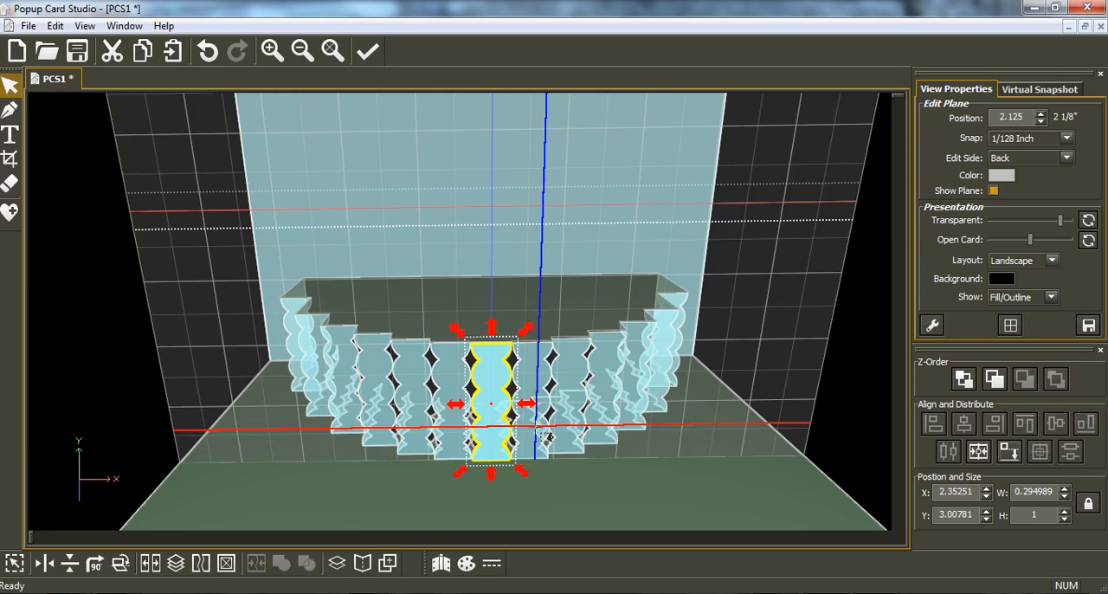
Step: Snap the right strip on the 2.09986 plane down to the card base at Y 3
{"action": "scroll", "coordinate": [535, 426], "scroll_direction": "up", "scroll_amount": 1}
{"action": "scroll", "coordinate": [535, 427], "scroll_direction": "down", "scroll_amount": 1}
{"action": "scroll", "coordinate": [536, 427], "scroll_direction": "down", "scroll_amount": 1}
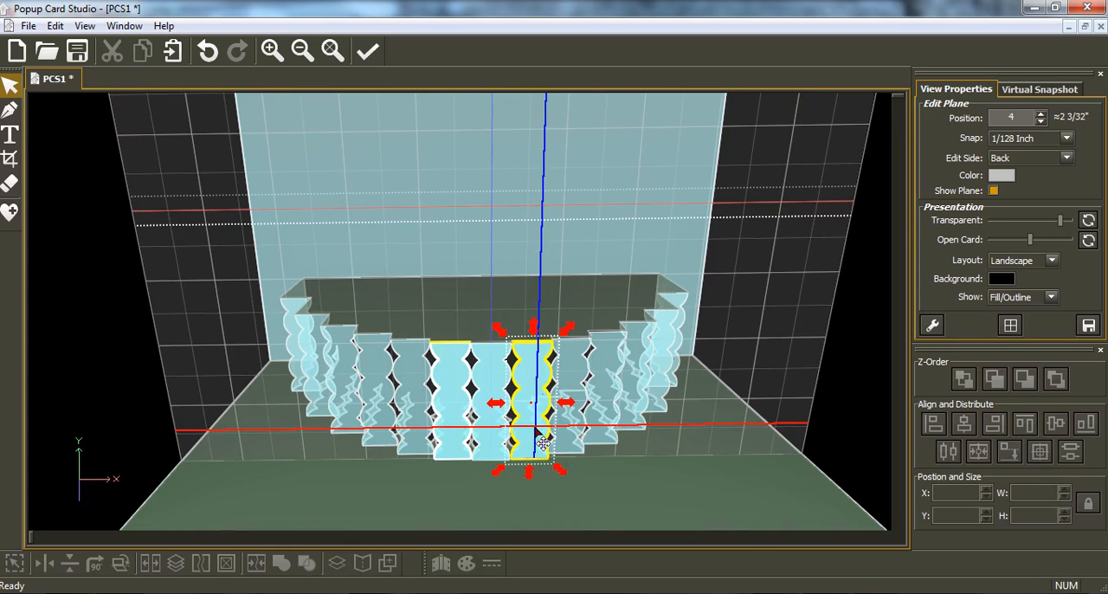
{"action": "left_click", "coordinate": [536, 426]}
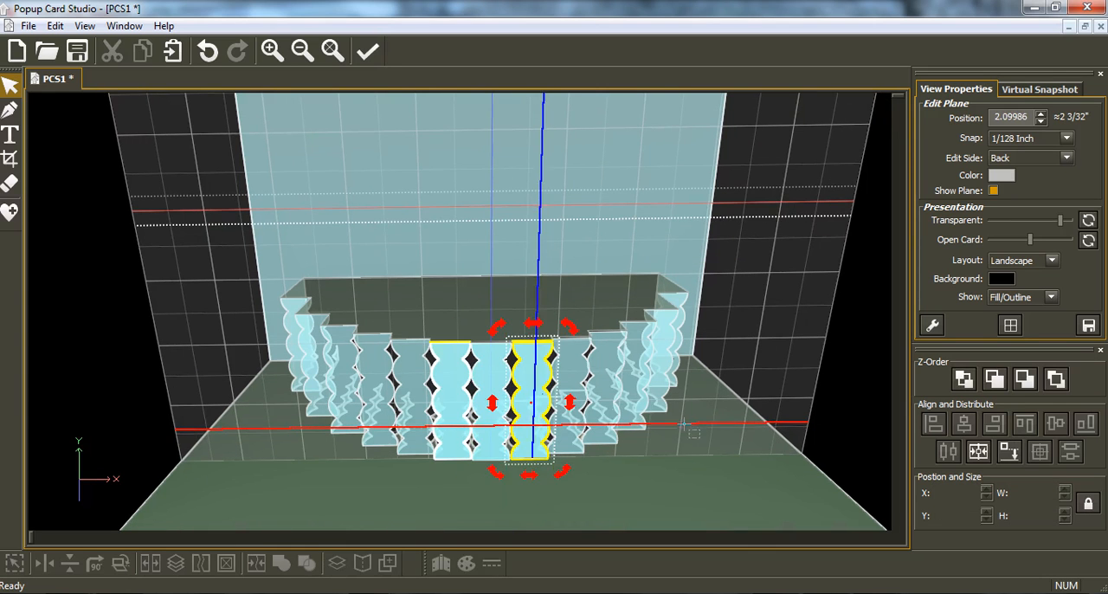
{"action": "left_click", "coordinate": [1008, 451]}
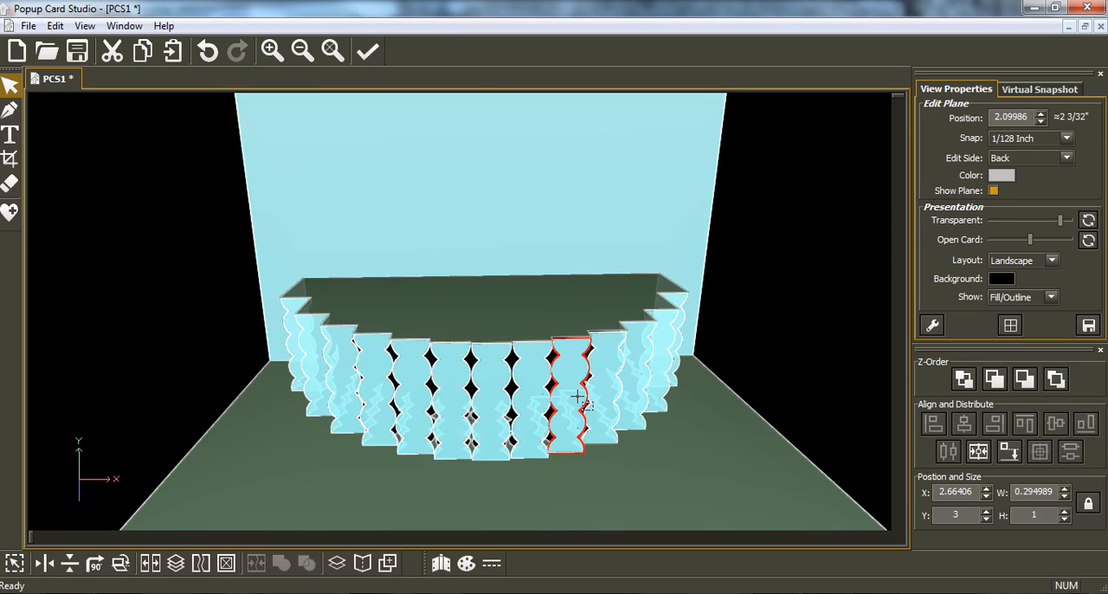
Step: Snap the right strips on the 2.0229 and 1.88628 planes down to the card base at Y 3
{"action": "left_click", "coordinate": [578, 397]}
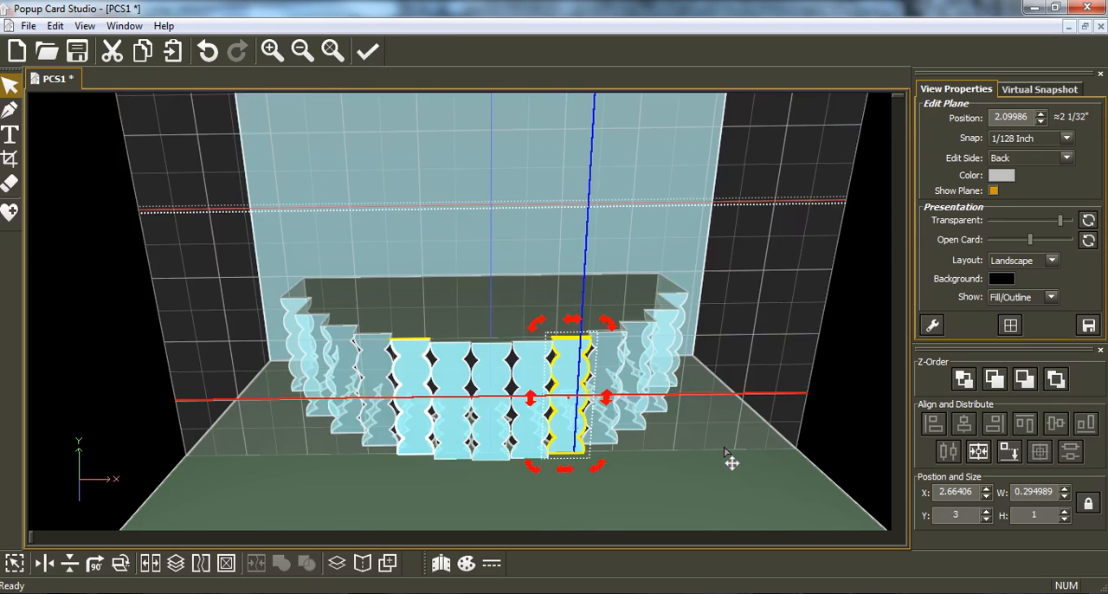
{"action": "left_click", "coordinate": [1008, 452]}
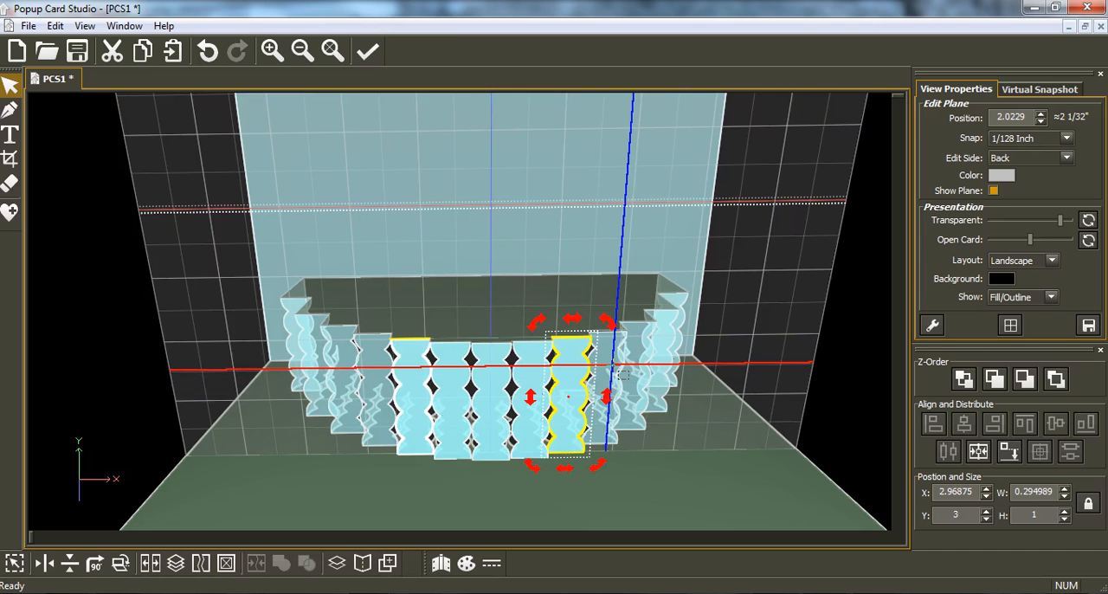
{"action": "left_click_drag", "start_coordinate": [624, 374], "coordinate": [661, 376]}
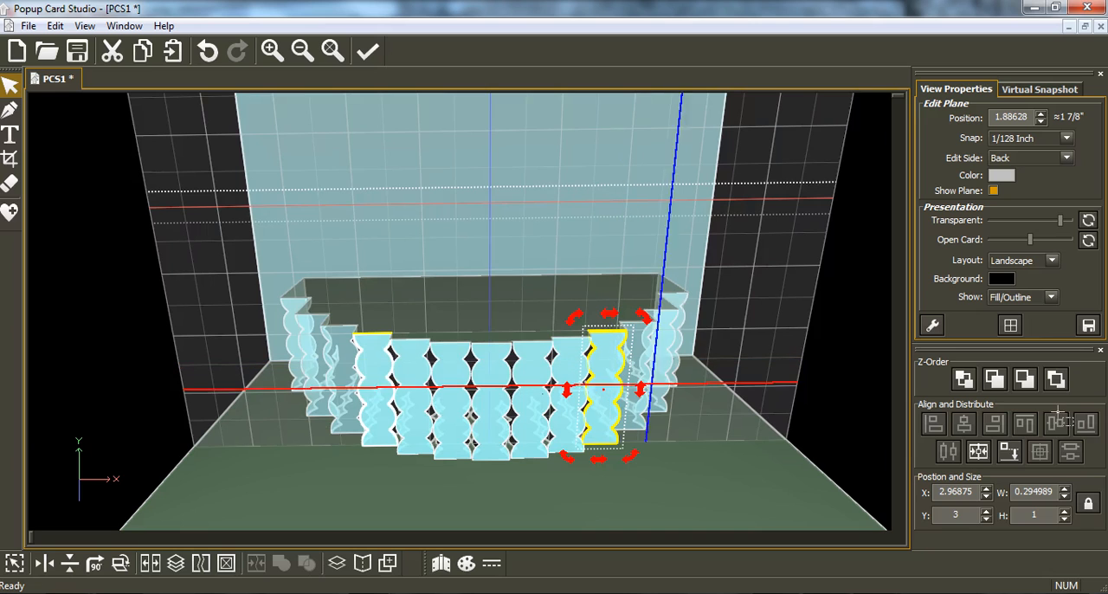
{"action": "left_click", "coordinate": [1008, 452]}
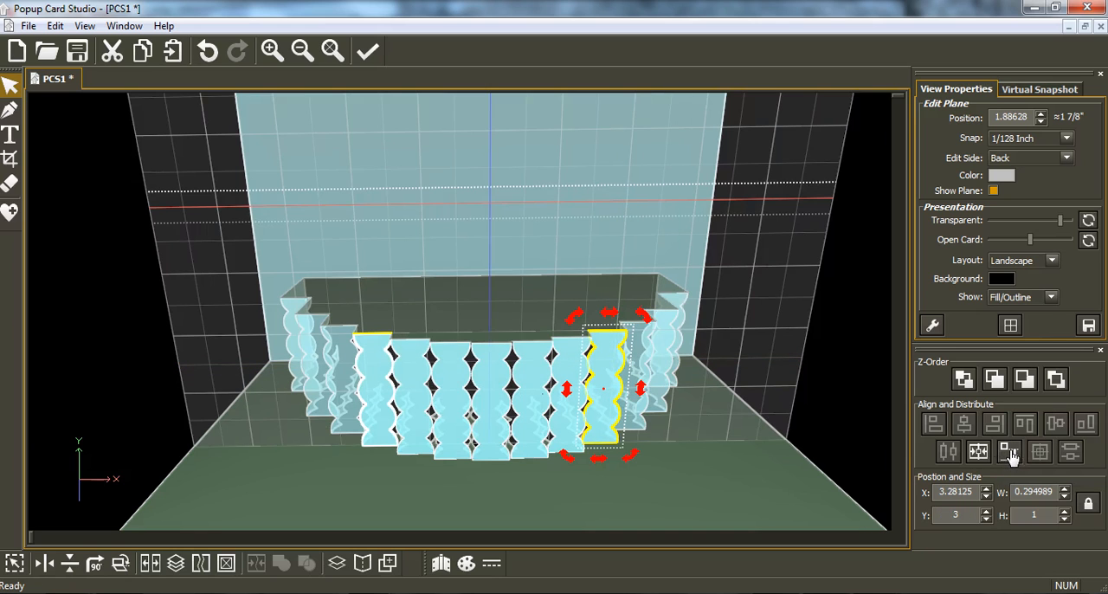
Step: Preview the print layout again and zoom in on the fold lines of the front strips
{"action": "left_click", "coordinate": [26, 27]}
{"action": "left_click", "coordinate": [82, 243]}
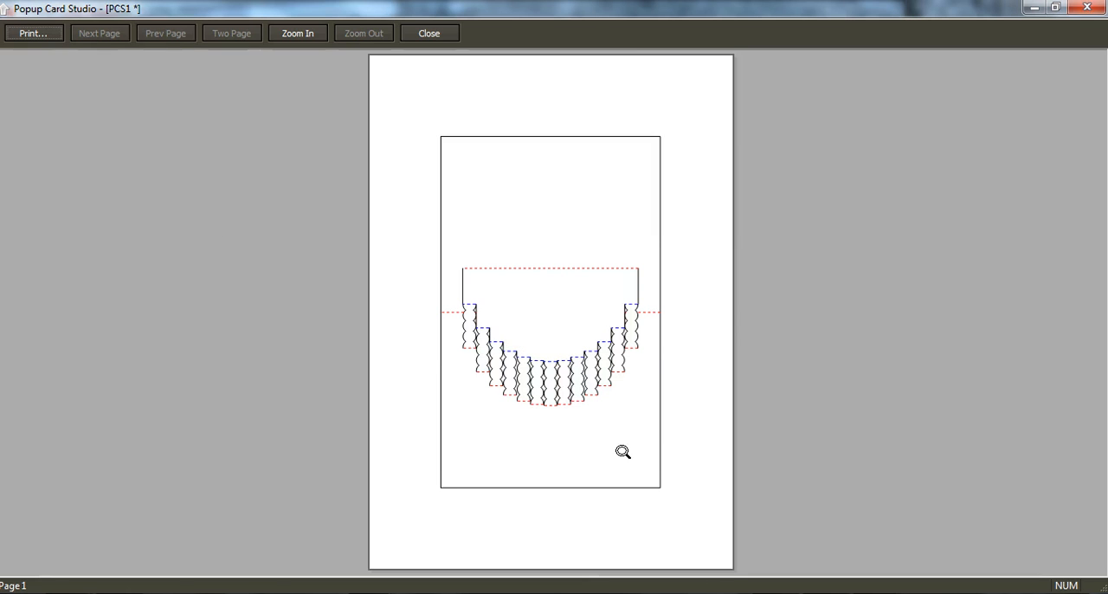
{"action": "left_click", "coordinate": [561, 378]}
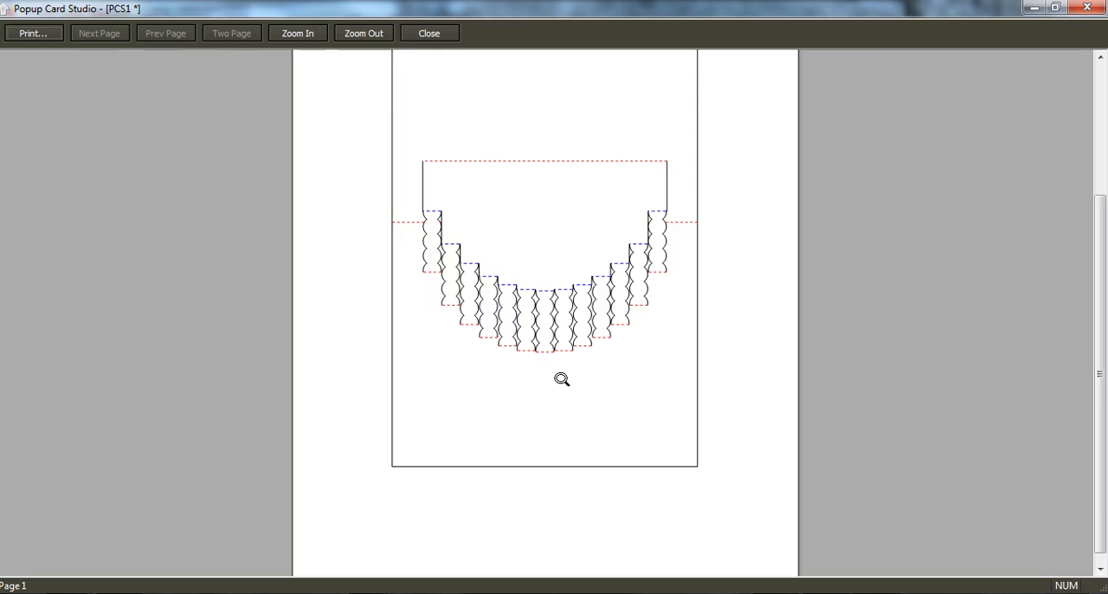
Step: Enlarge the print preview further to check the front strips' cut and fold lines, and return to the card design
{"action": "left_click", "coordinate": [555, 318]}
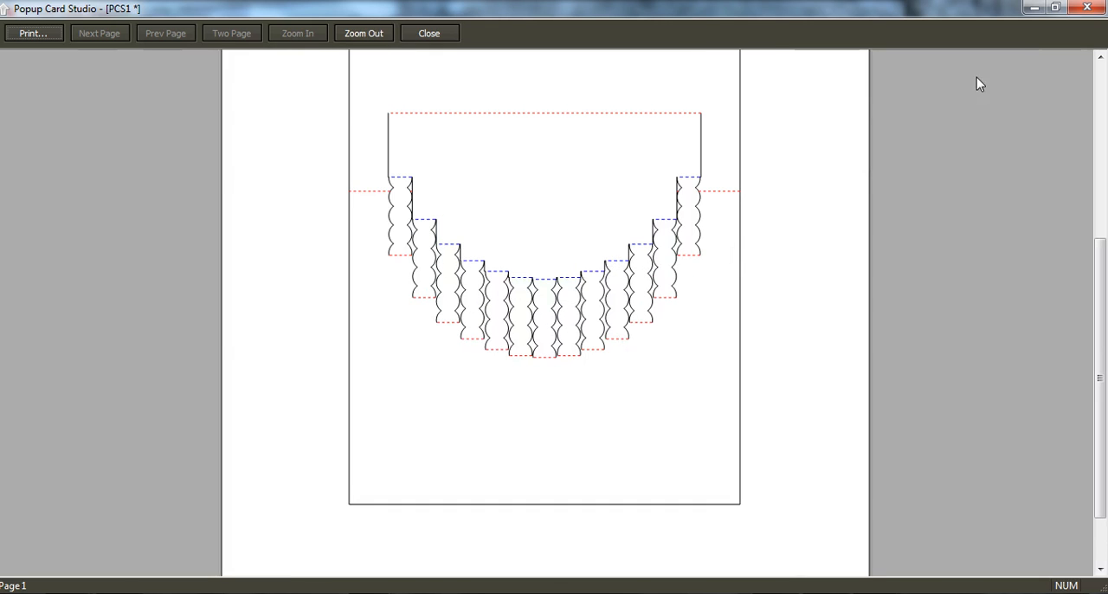
{"action": "left_click", "coordinate": [1087, 11]}
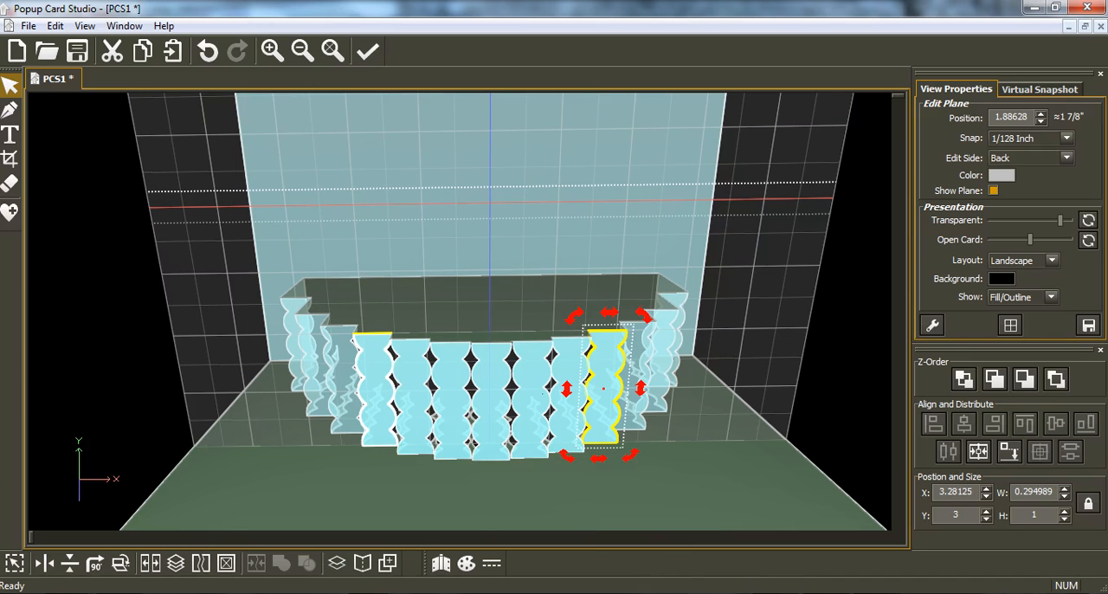
Step: Switch to IrfanView to view the whole finished birthday cake card in P2160671.JPG at 75 %, and bring up the 00.jpg image
{"action": "mouse_move", "coordinate": [371, 592]}
{"action": "left_click", "coordinate": [510, 556]}
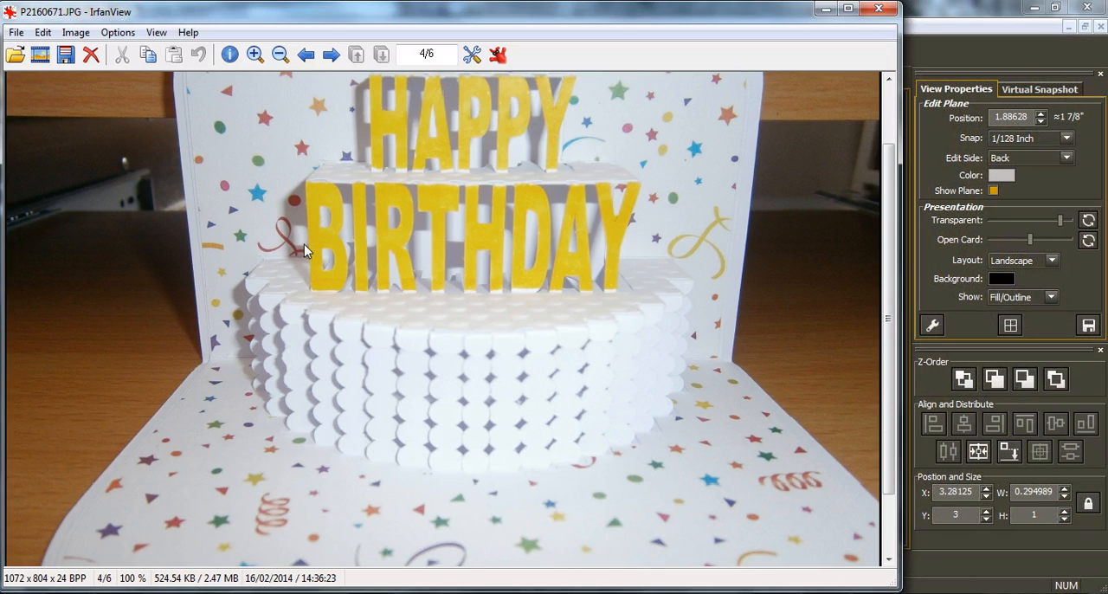
{"action": "scroll", "coordinate": [431, 210], "scroll_direction": "down", "scroll_amount": 2}
{"action": "right_click_drag", "start_coordinate": [434, 214], "coordinate": [468, 283]}
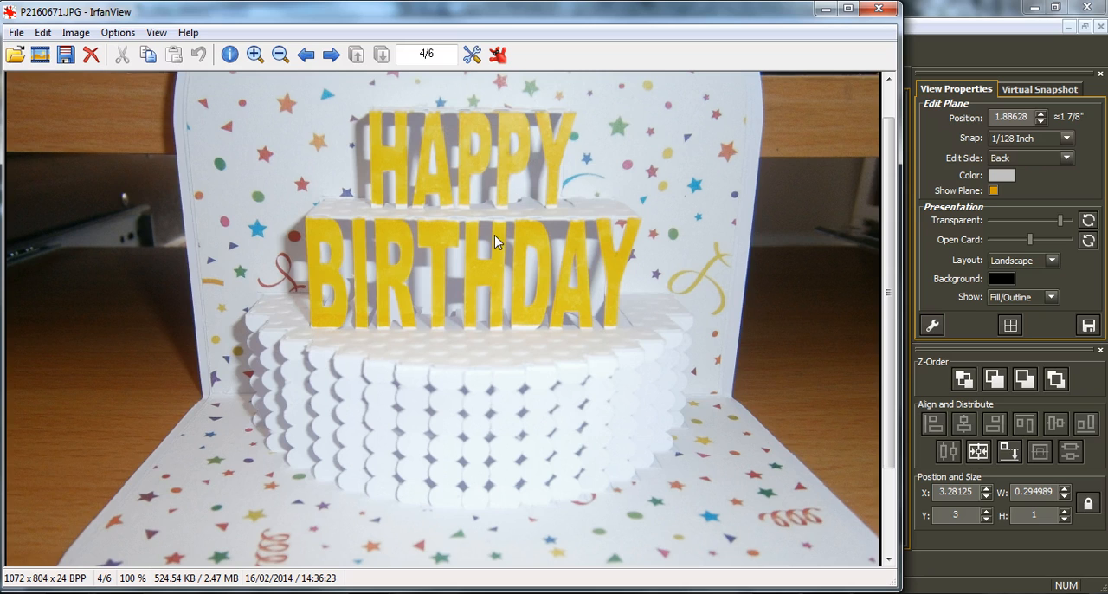
{"action": "scroll", "coordinate": [520, 225], "scroll_direction": "down", "scroll_amount": 1}
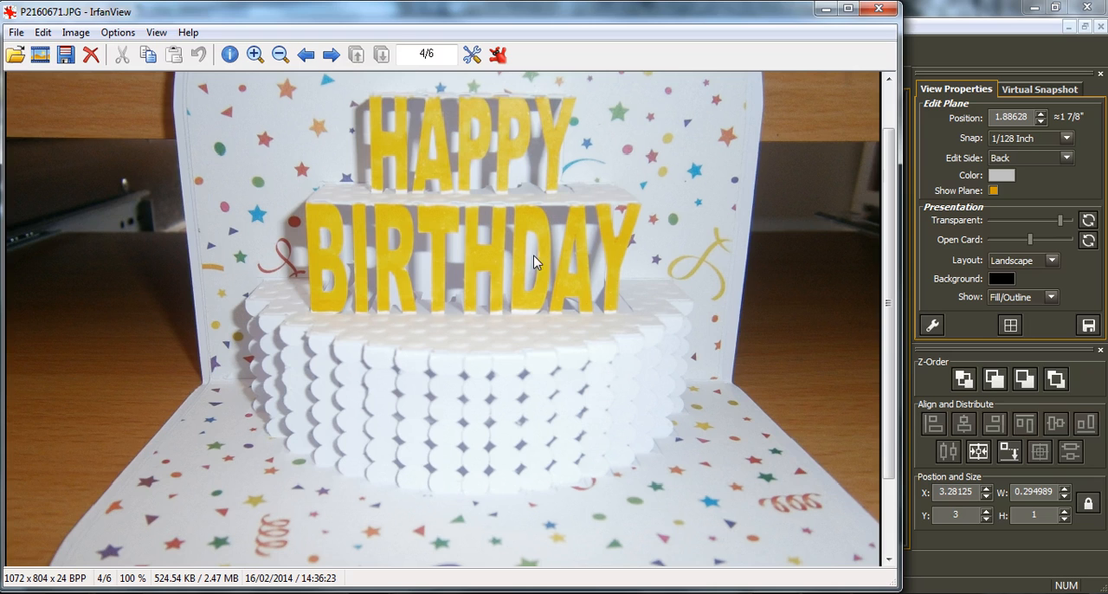
{"action": "scroll", "coordinate": [452, 277], "scroll_direction": "down", "scroll_amount": 3, "text": "ctrl"}
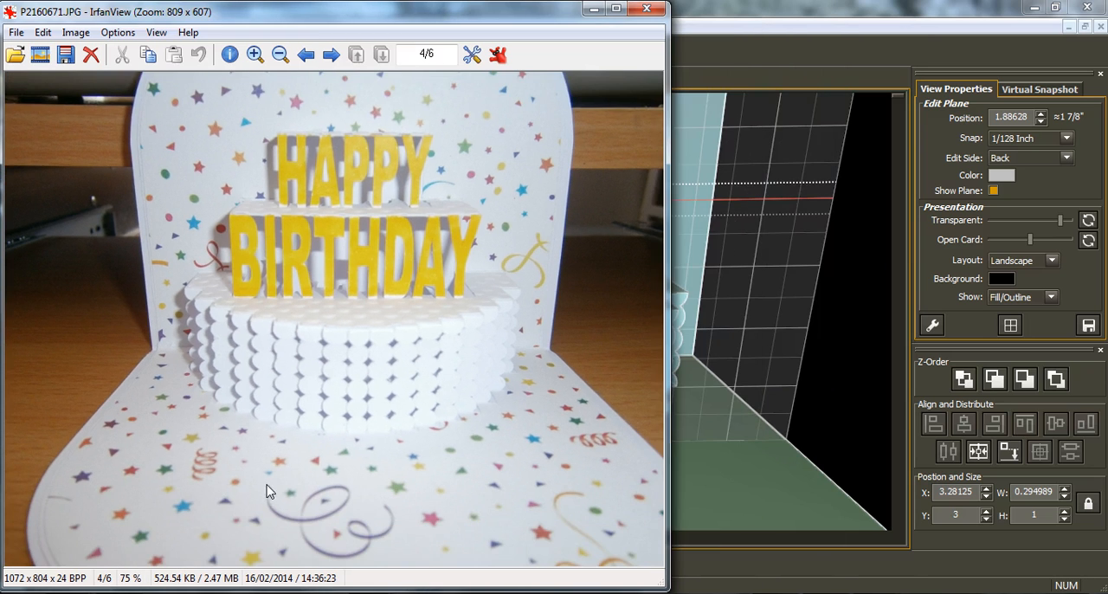
{"action": "mouse_move", "coordinate": [371, 592]}
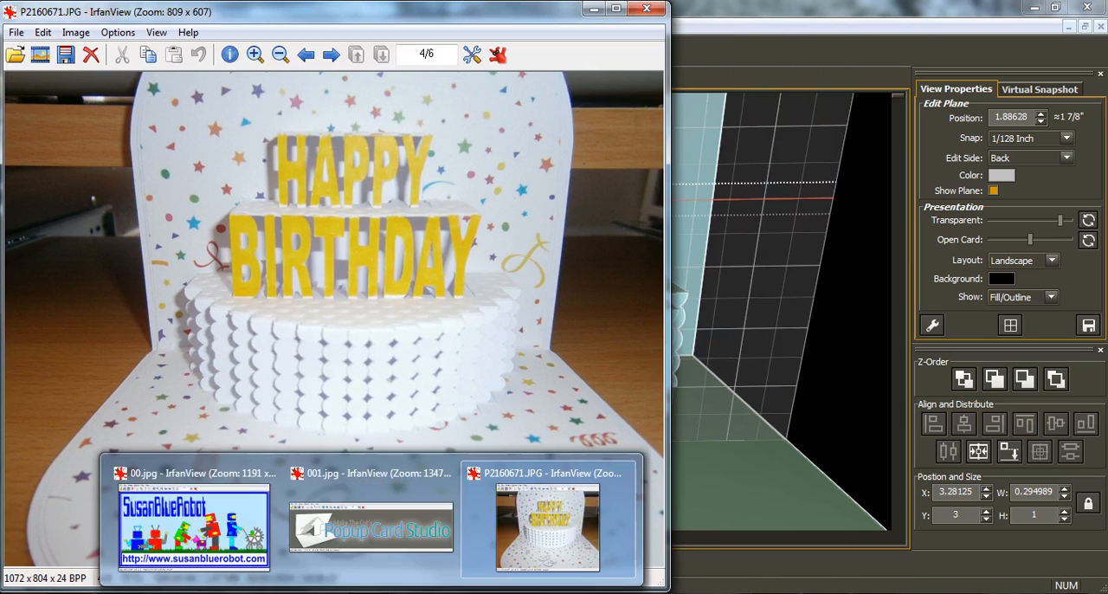
{"action": "left_click", "coordinate": [245, 571]}
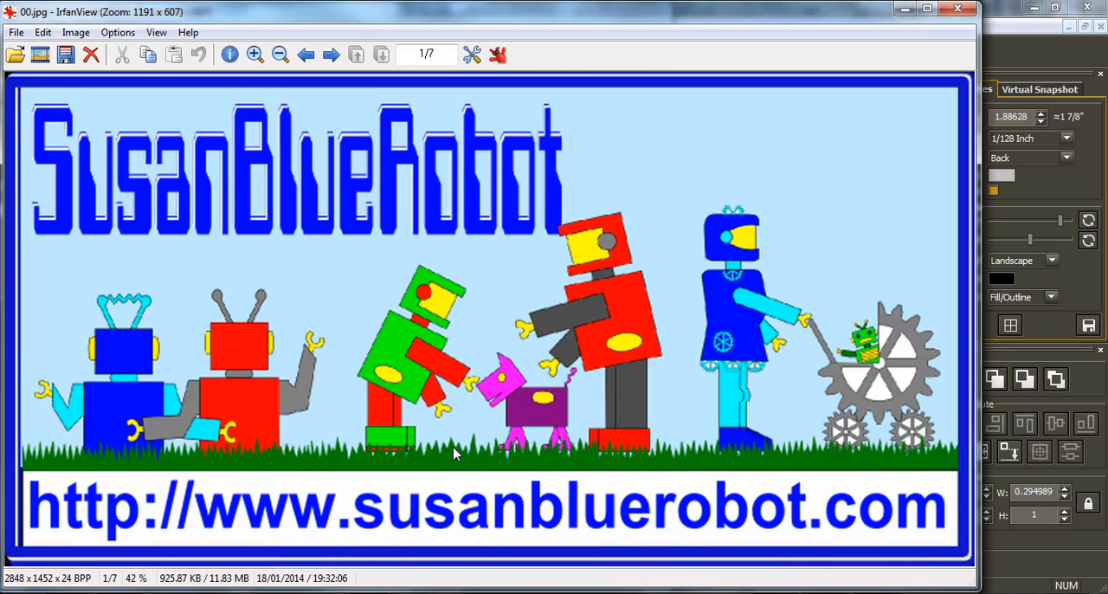